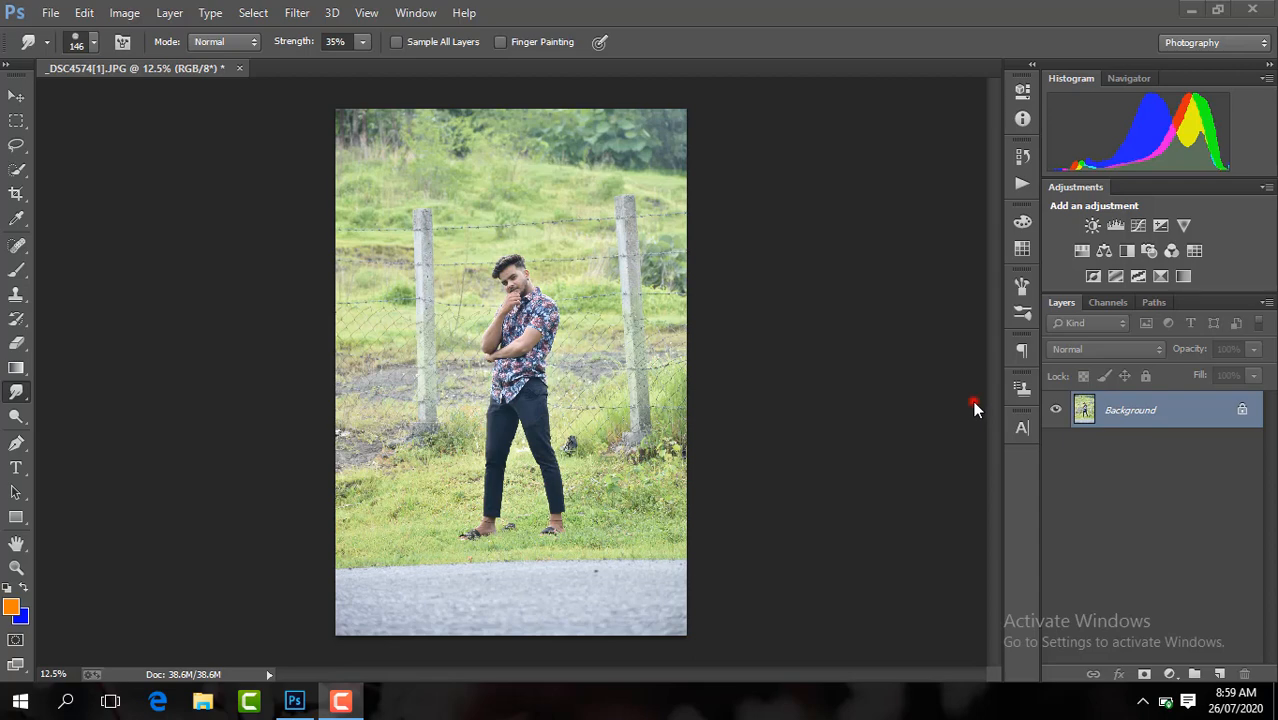
Add a Channel Mixer adjustment layer above the Background photo.
click(974, 404)
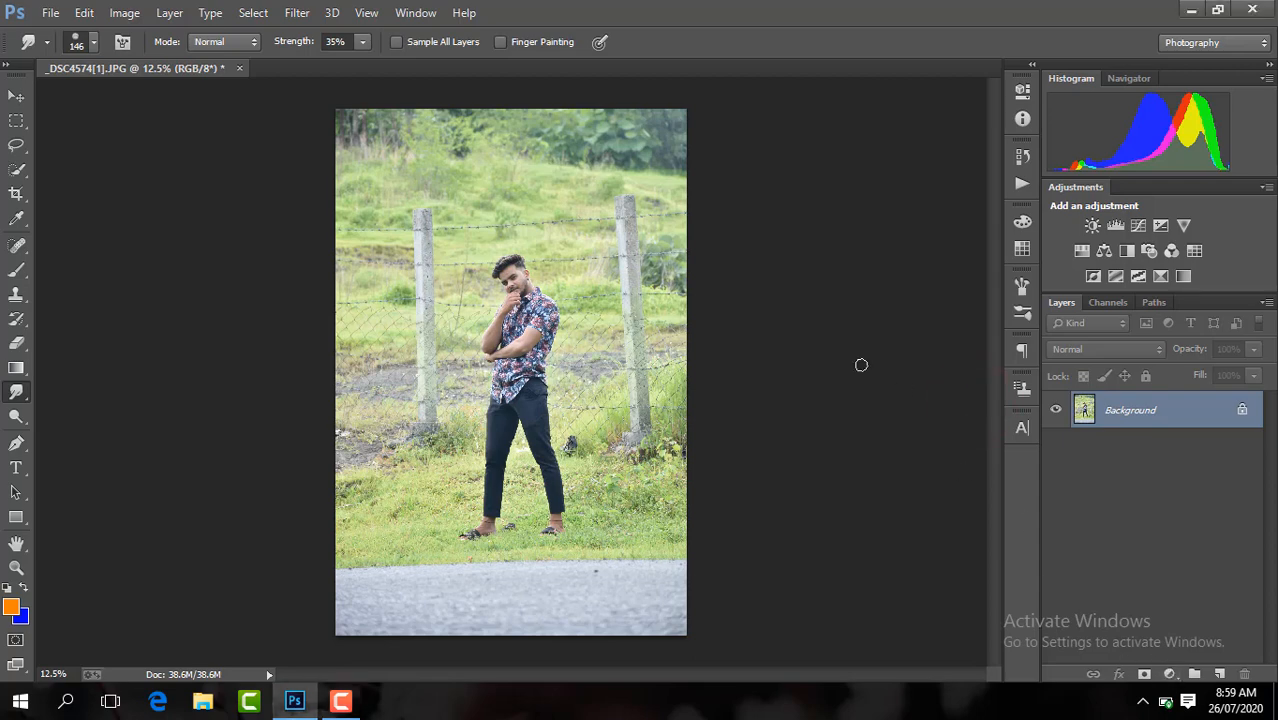
key(ctrl+plus)
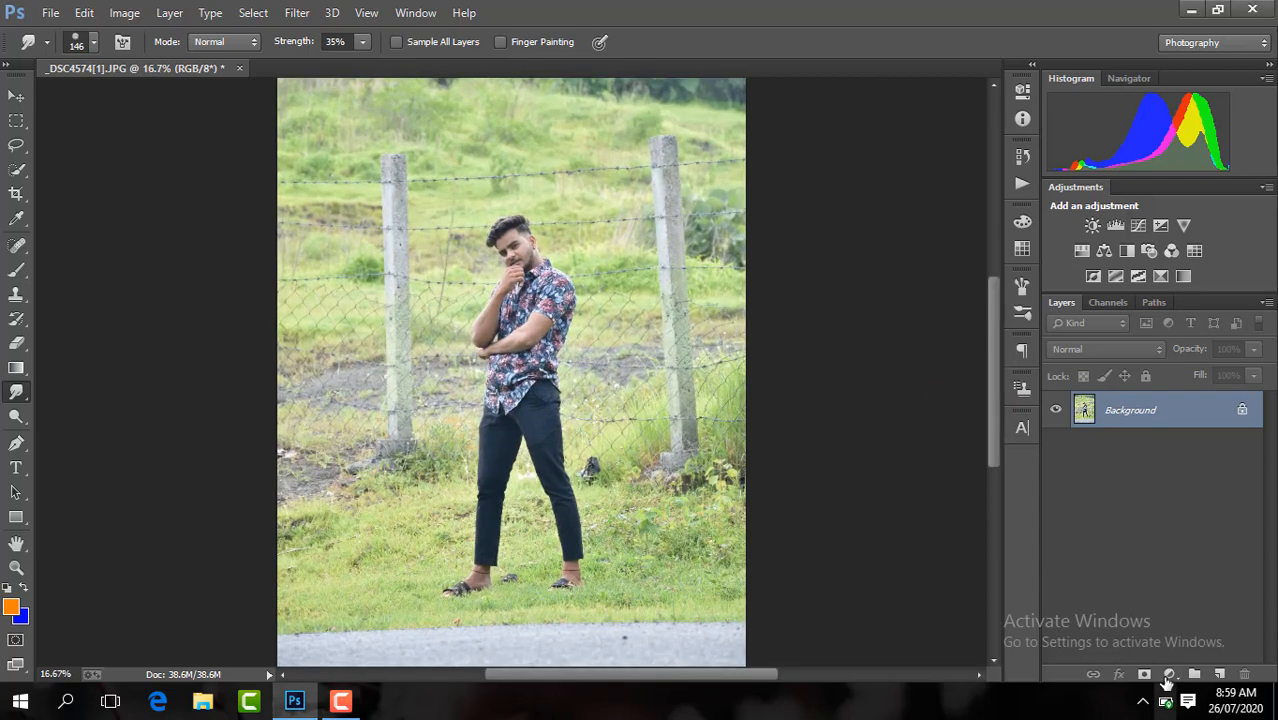
click(1165, 675)
click(1197, 531)
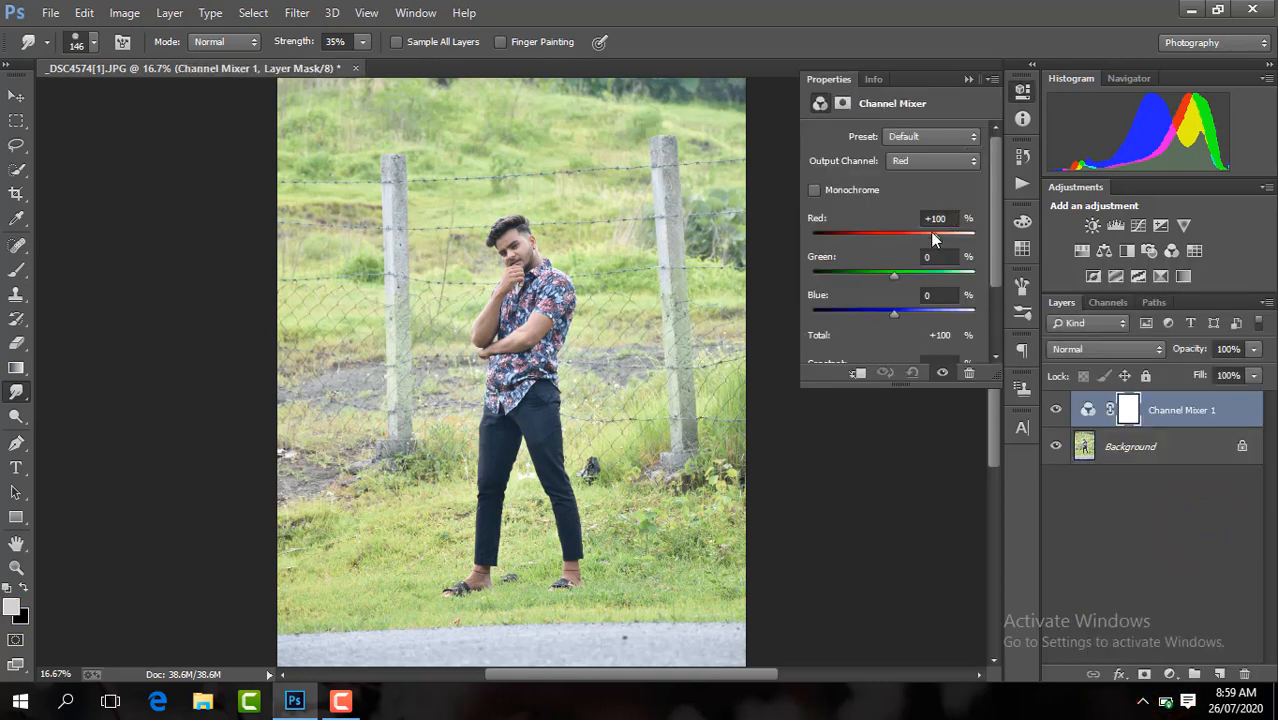
For the Channel Mixer's Red output channel, set Red to -50%, Green to +200% and Blue to -50%.
drag(930, 231, 873, 233)
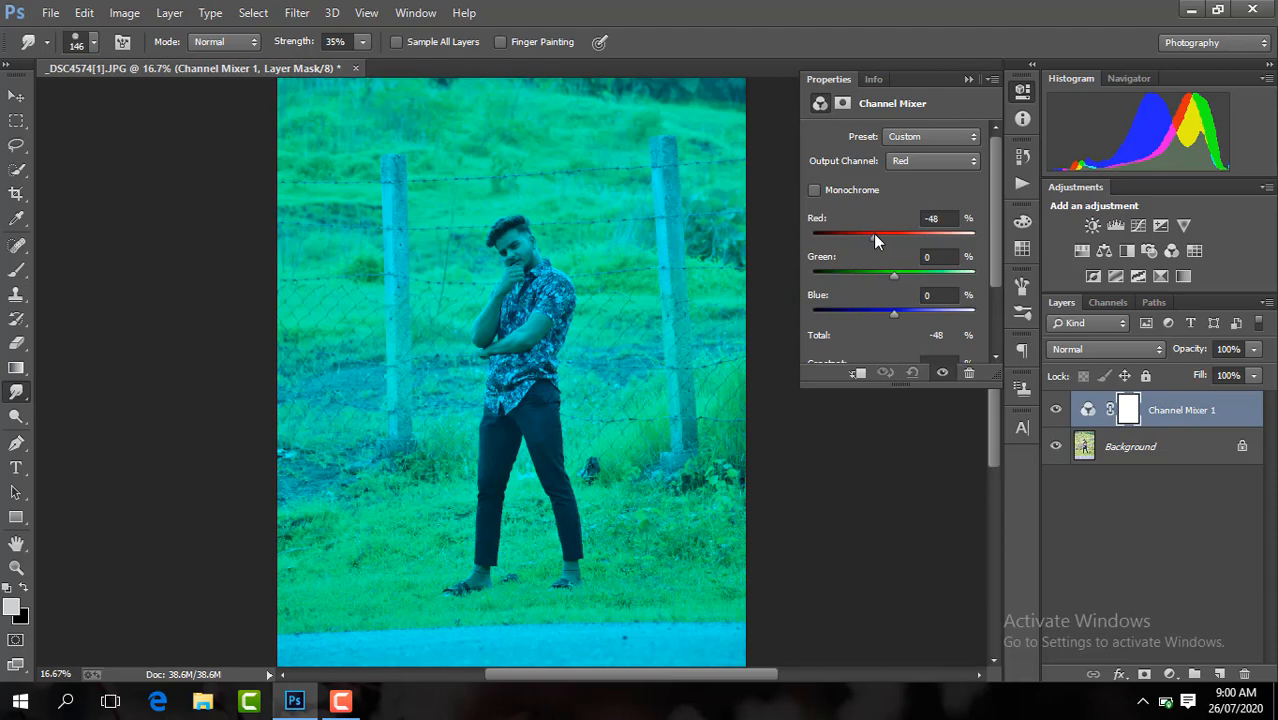
click(945, 218)
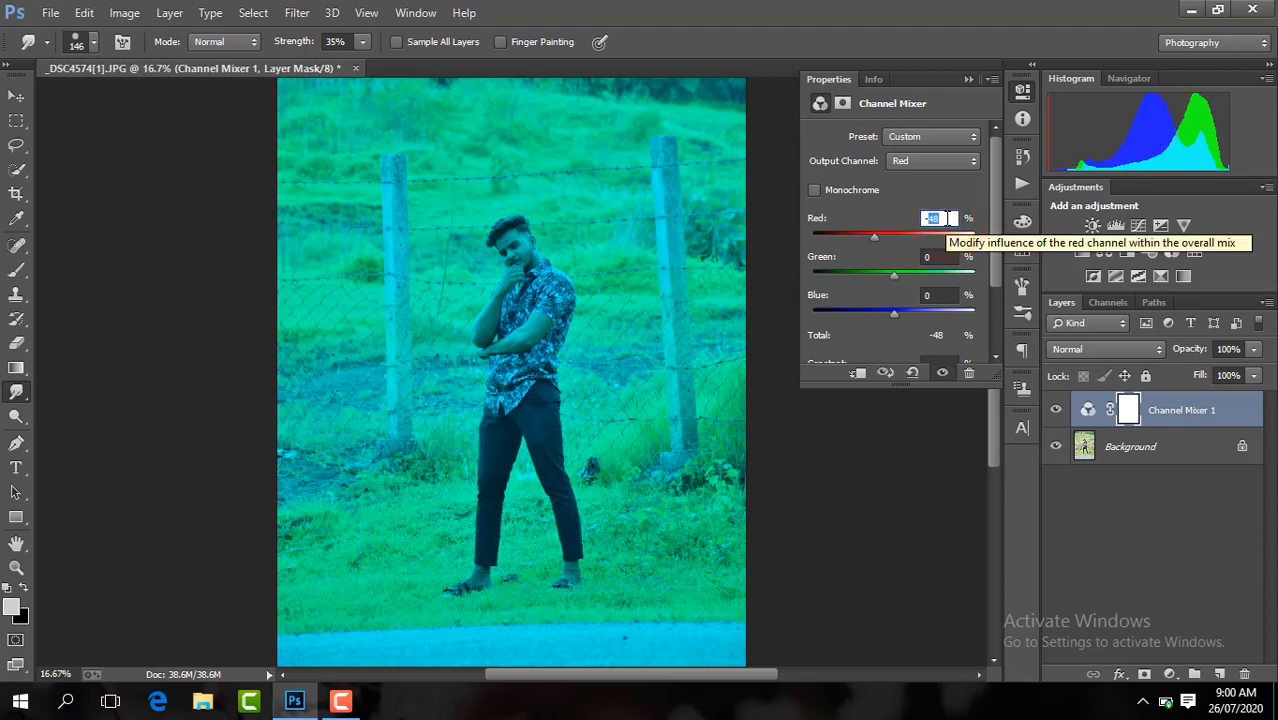
text(-50)
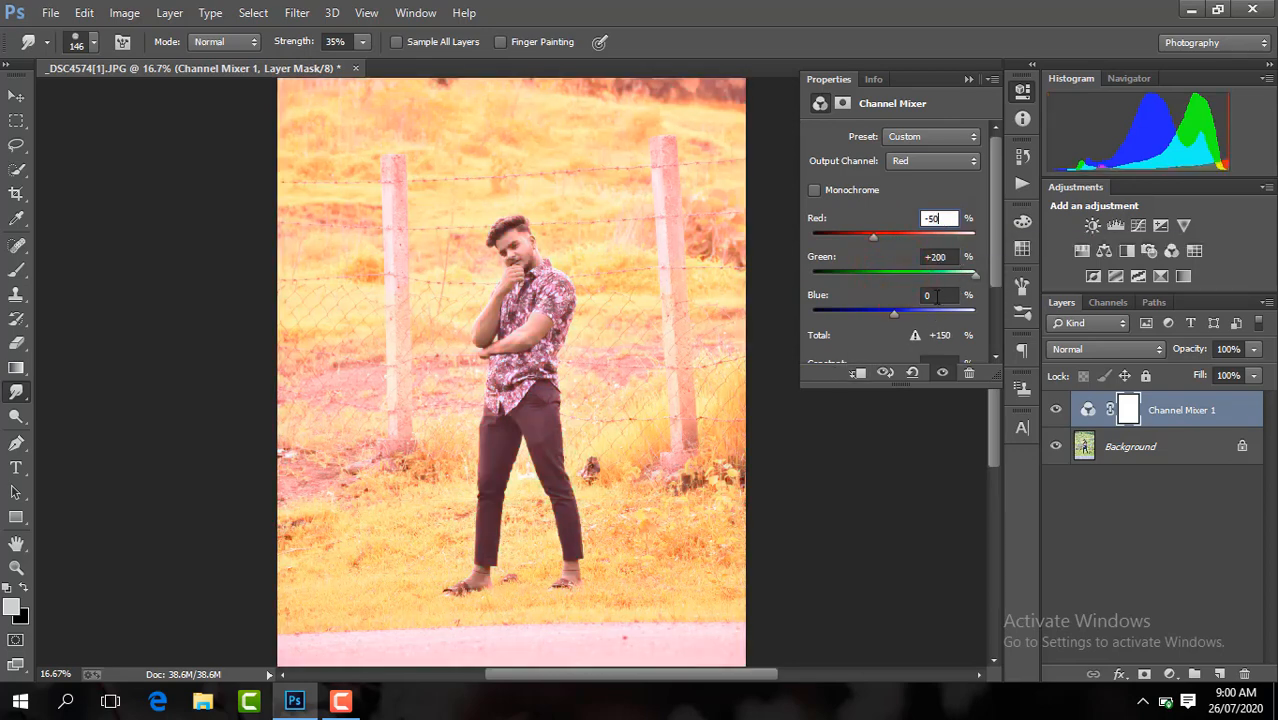
click(935, 295)
text(-50)
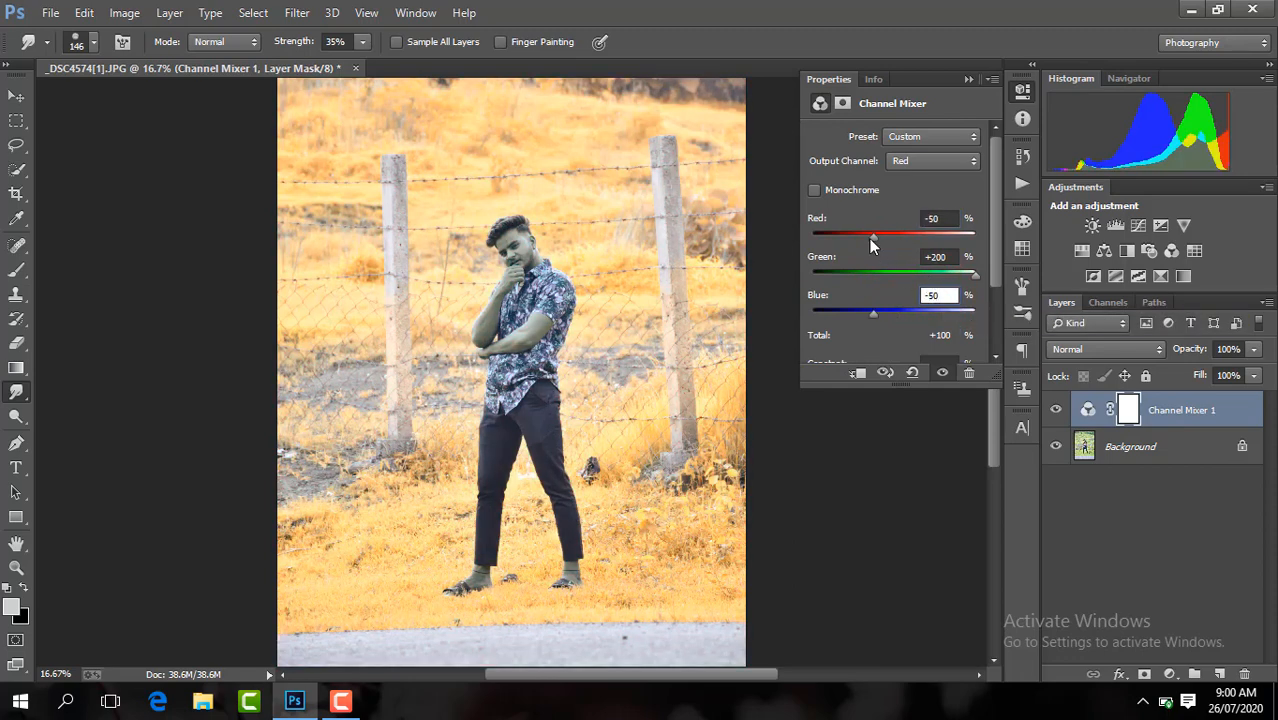
click(922, 162)
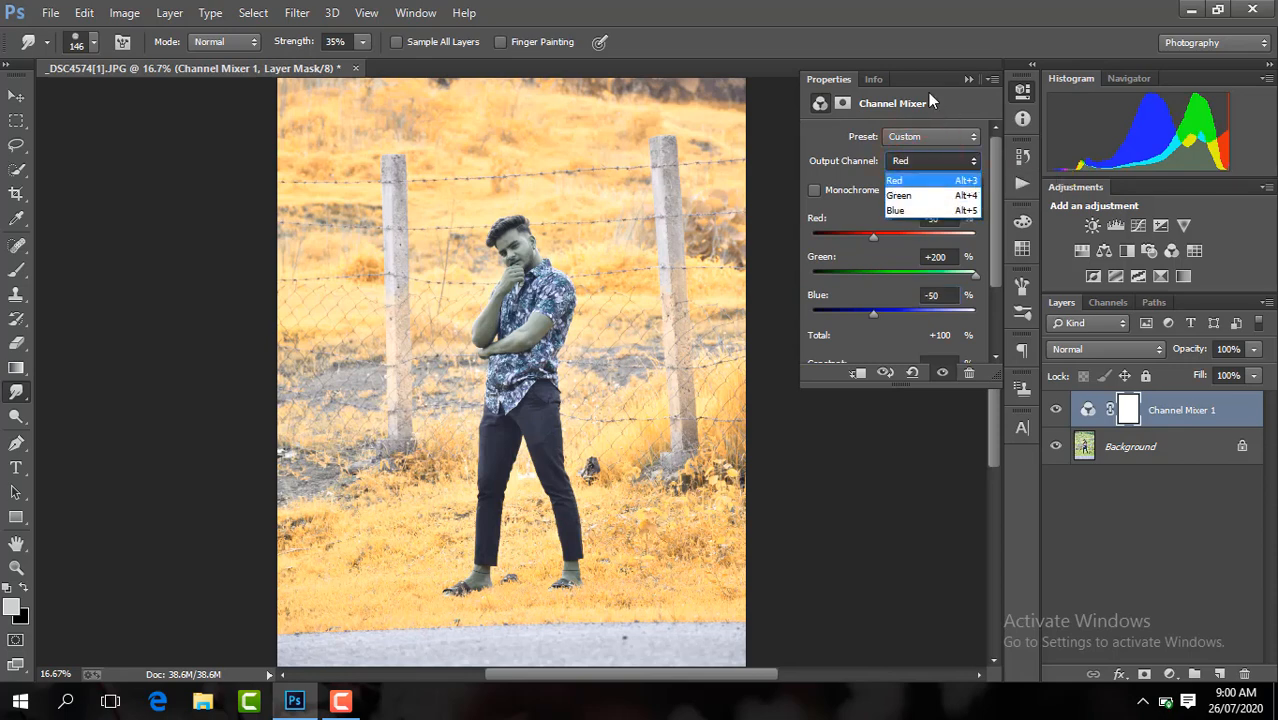
click(965, 84)
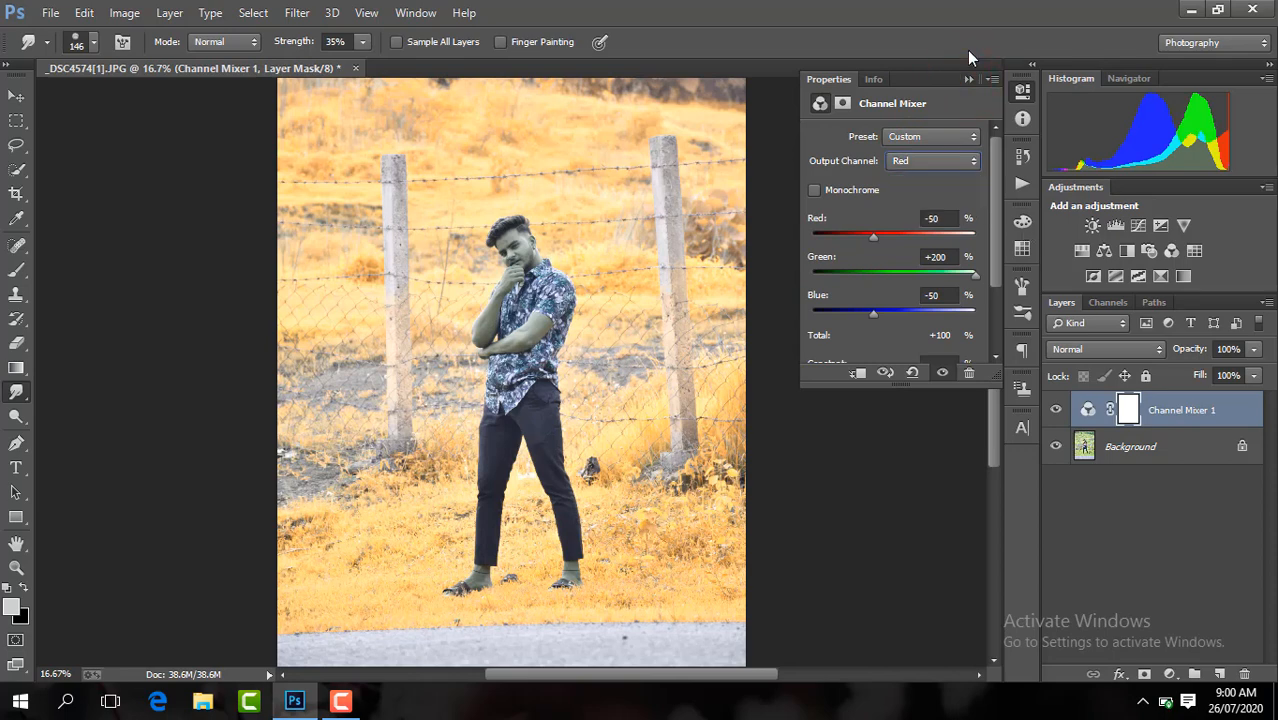
click(970, 79)
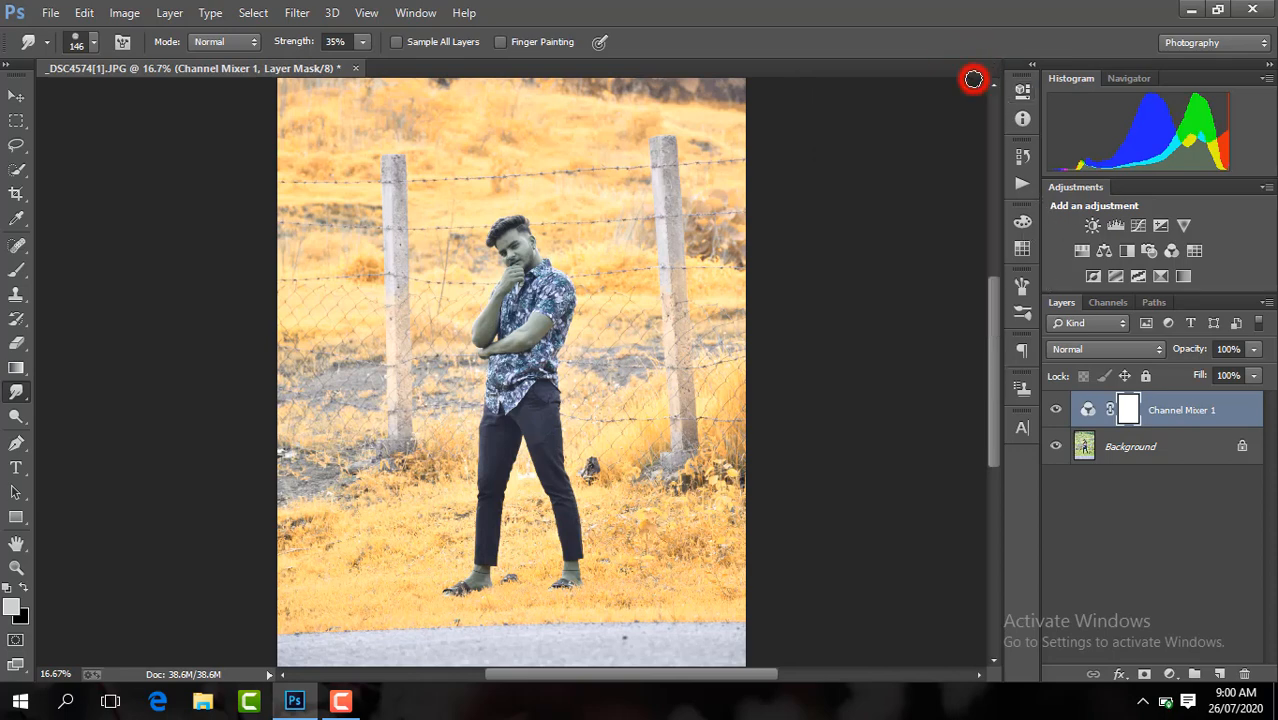
Change the Channel Mixer layer's blend mode to Lighten.
click(1096, 352)
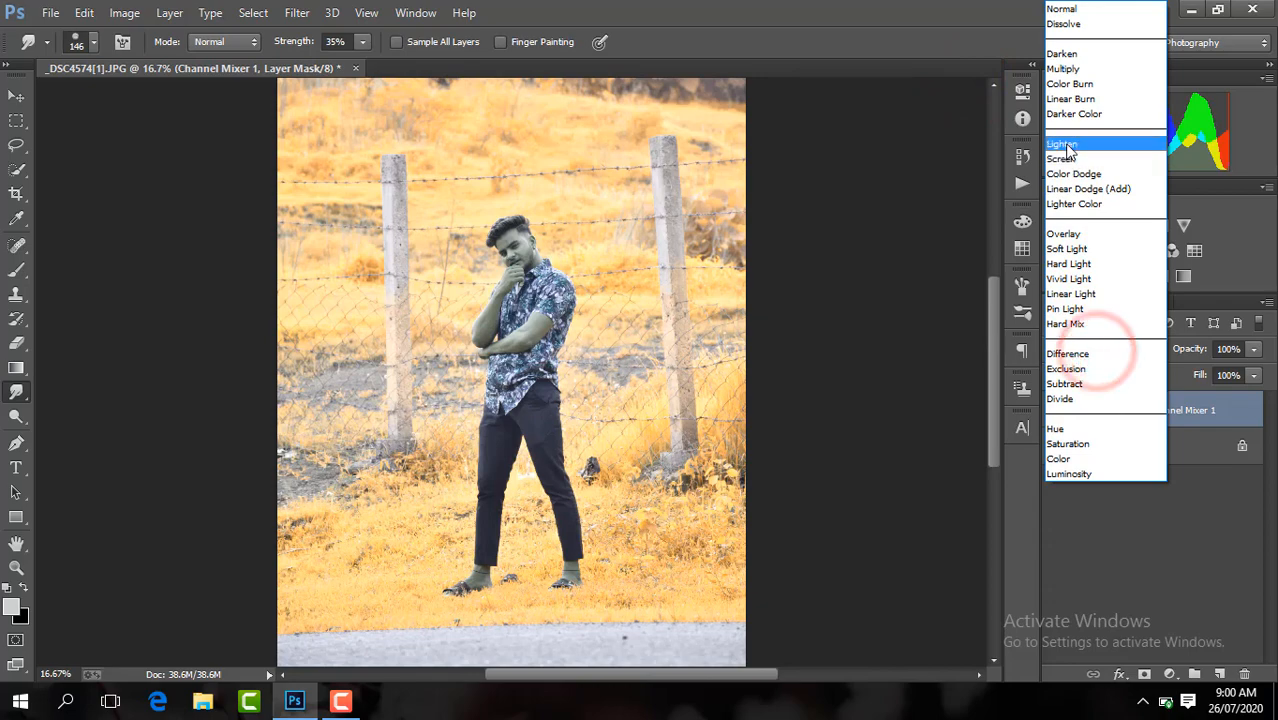
click(1072, 155)
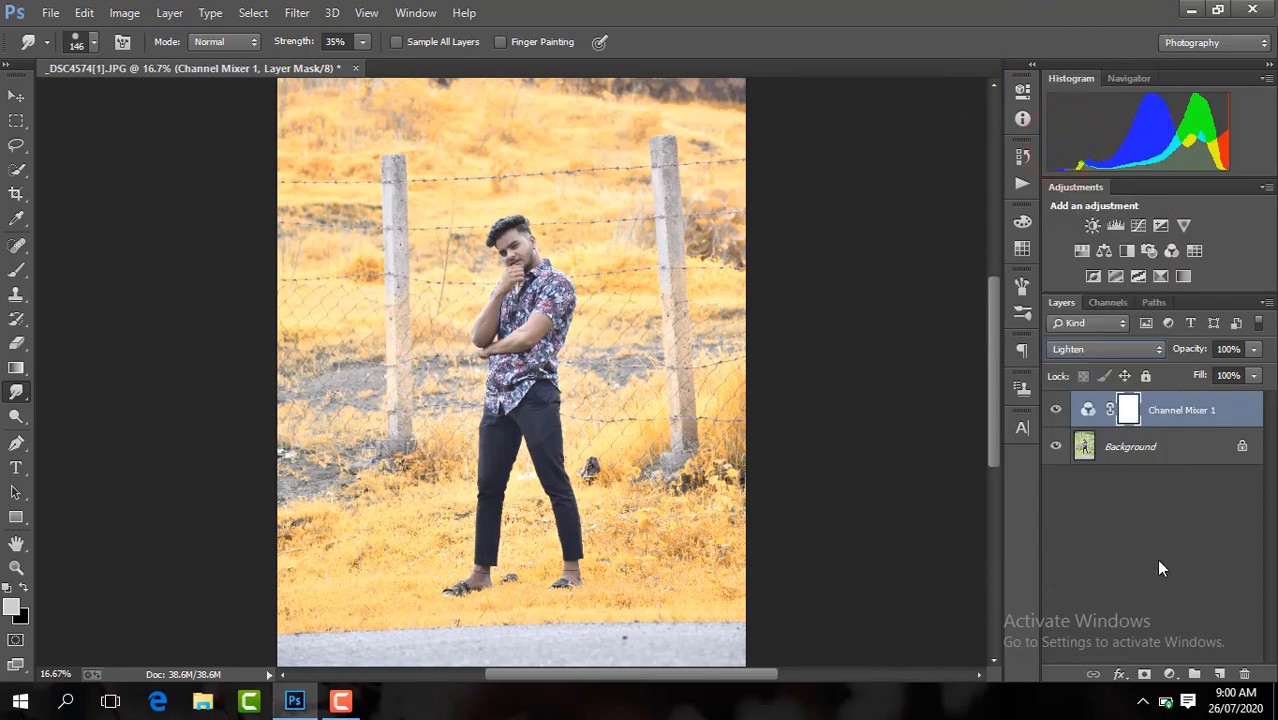
Add a Selective Color adjustment layer and, for Yellows, set Cyan to -100% and raise Magenta slightly.
click(1169, 674)
click(1170, 659)
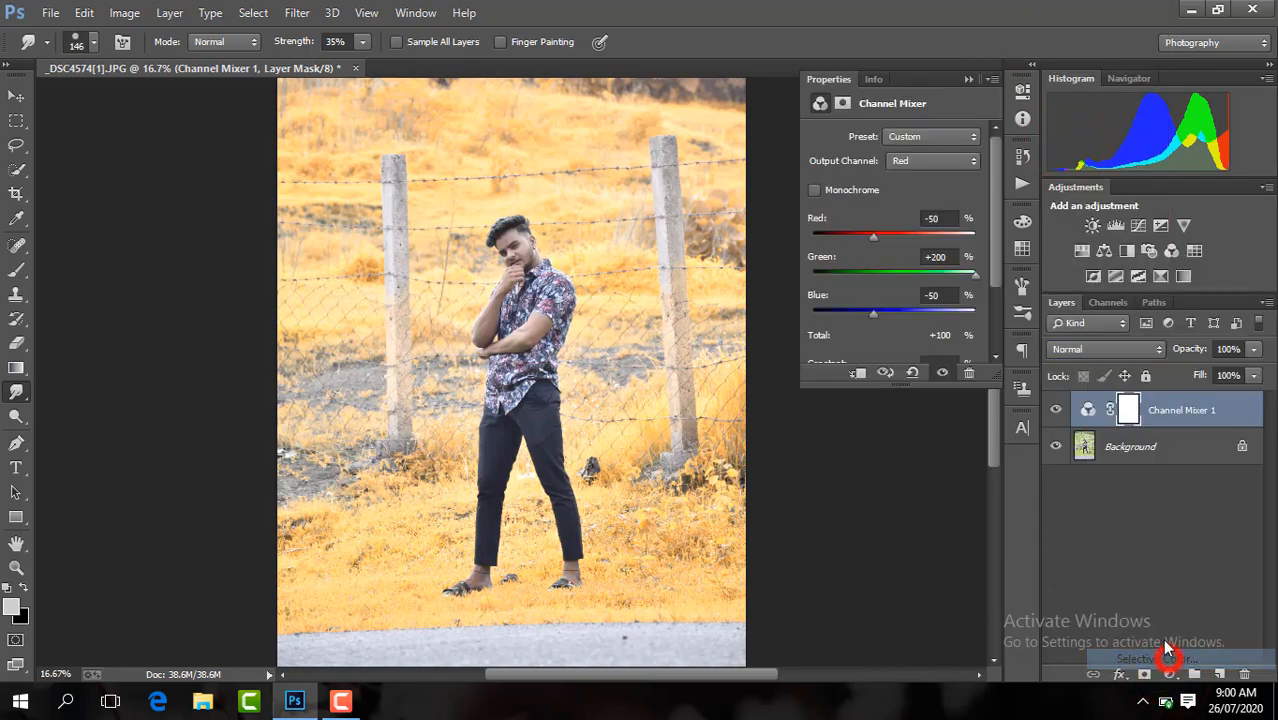
click(887, 162)
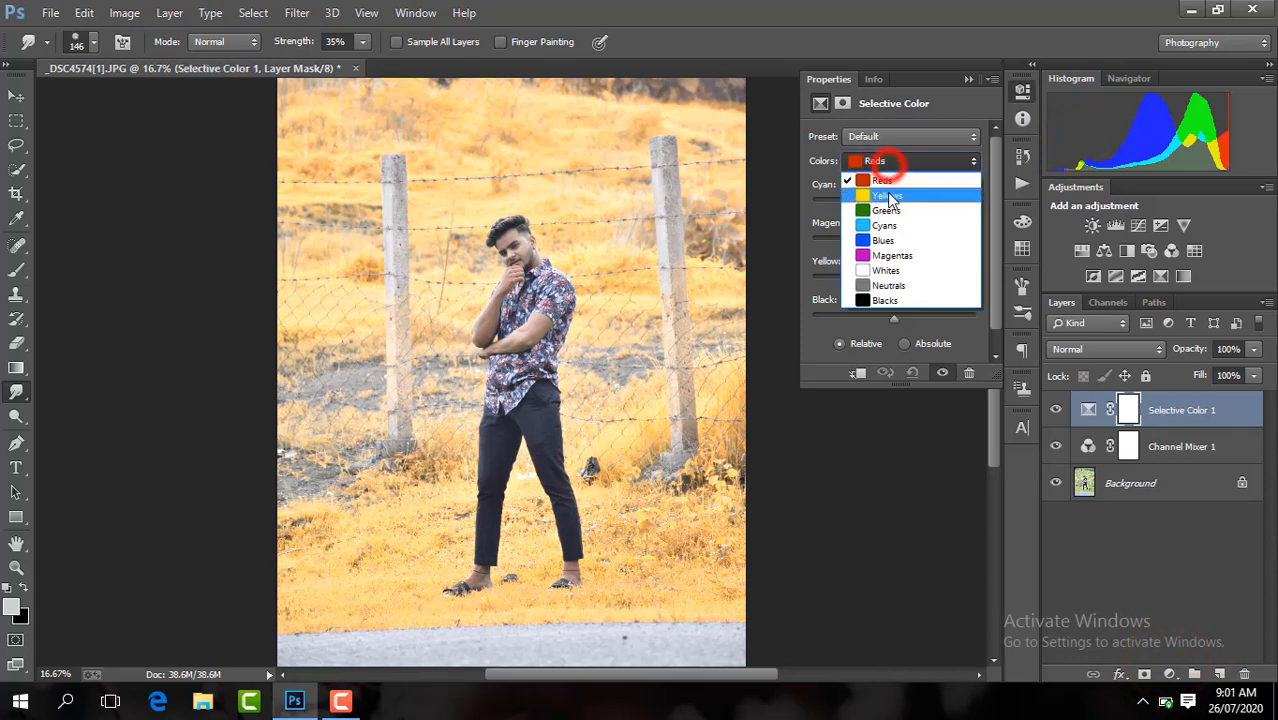
click(890, 196)
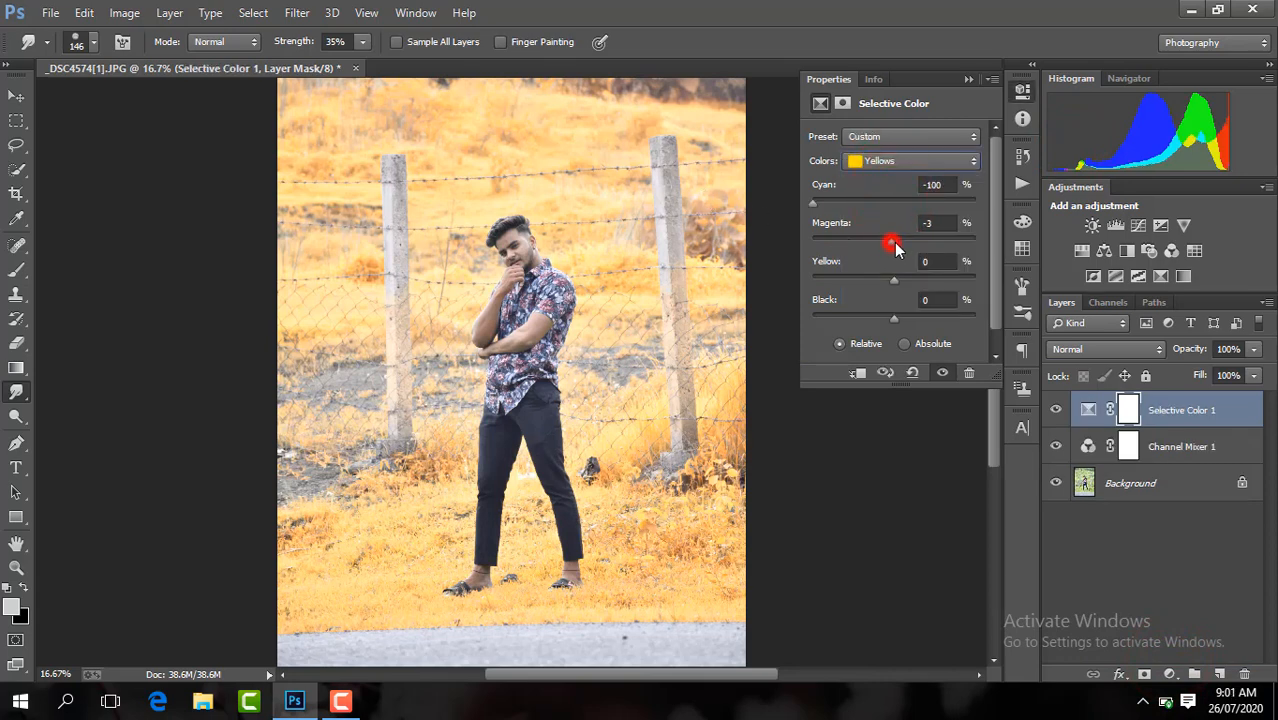
mouse_move(895, 244)
mouse_down()
mouse_move(927, 244)
mouse_move(914, 244)
mouse_up()
click(968, 82)
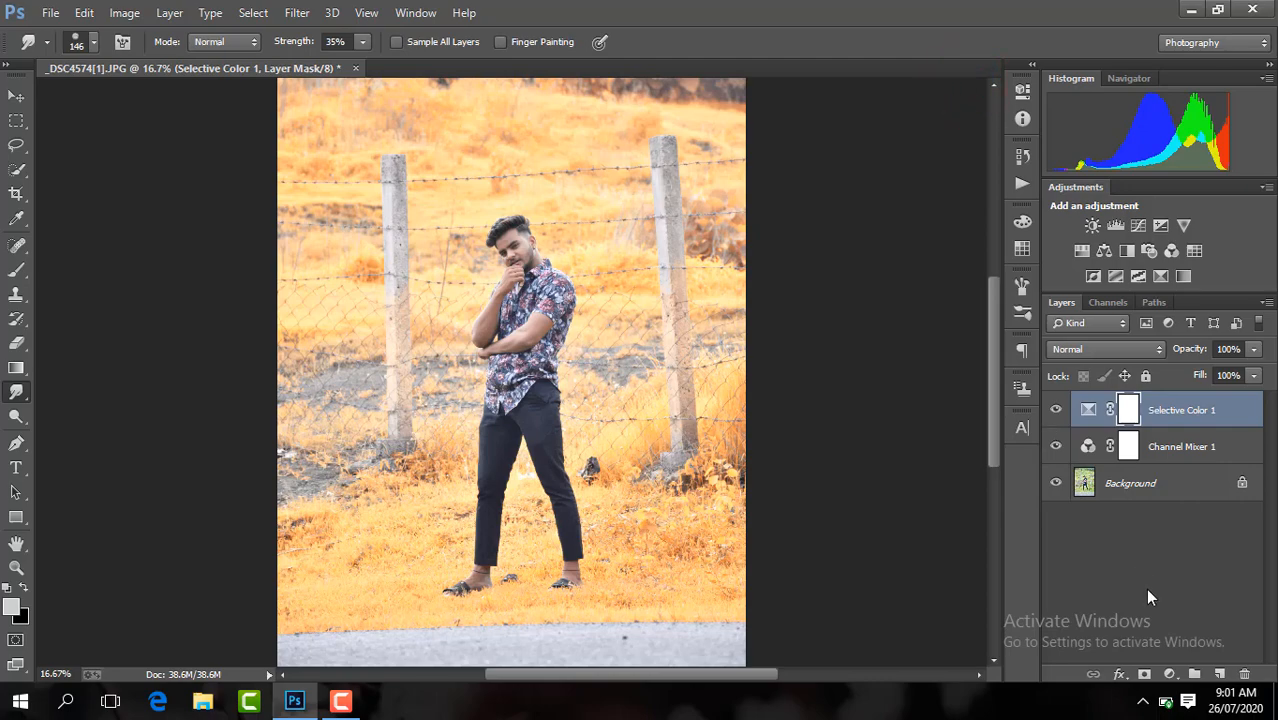
Add a Brightness/Contrast adjustment layer with Contrast set to 21.
click(1169, 674)
click(1192, 345)
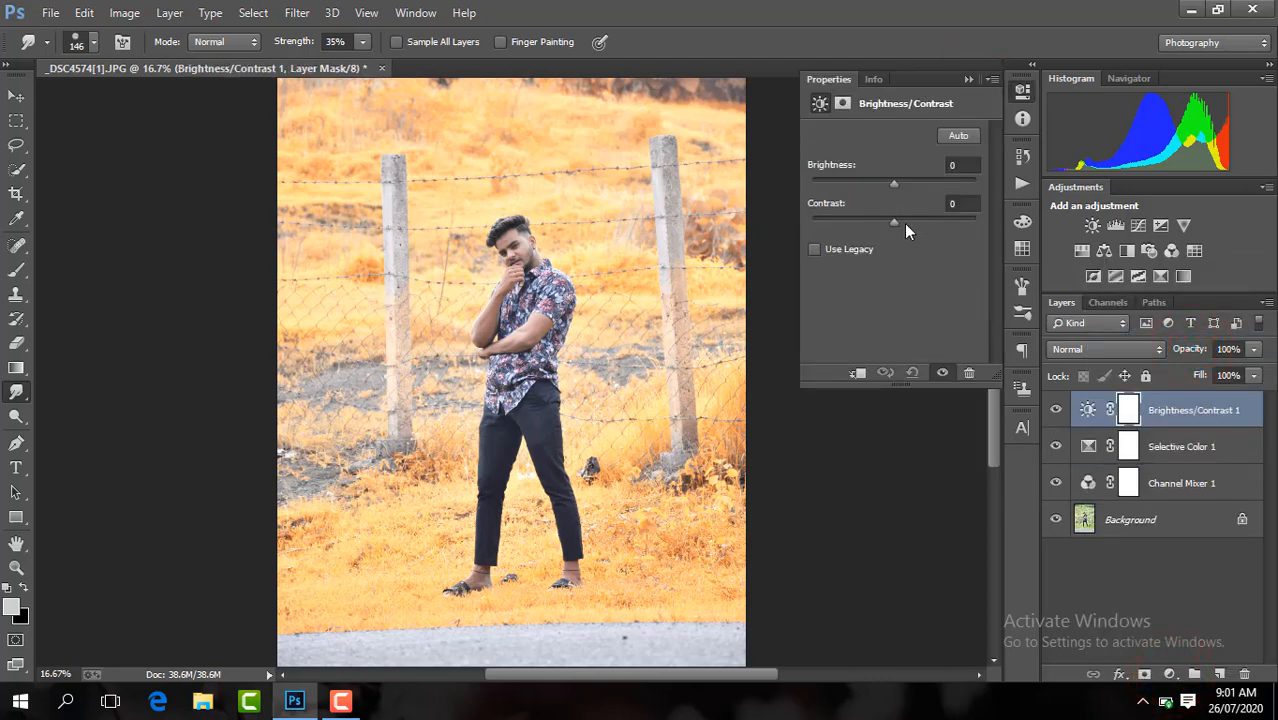
drag(893, 221, 911, 222)
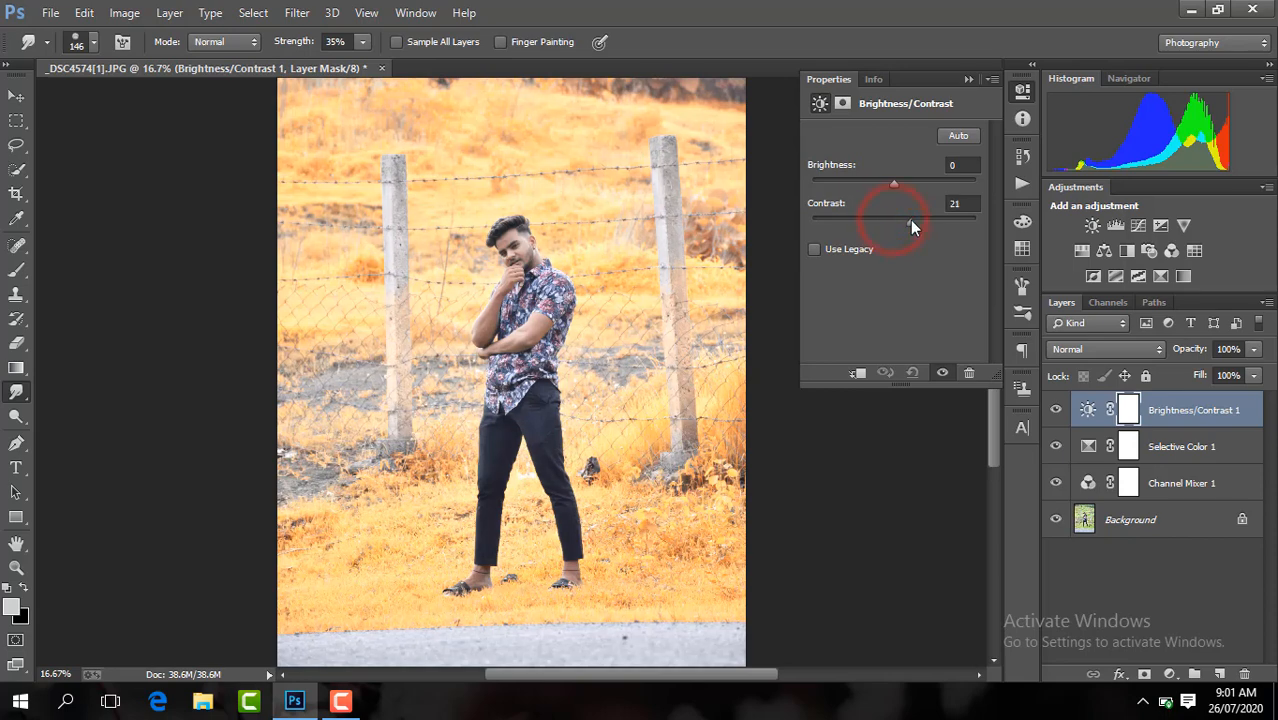
click(965, 80)
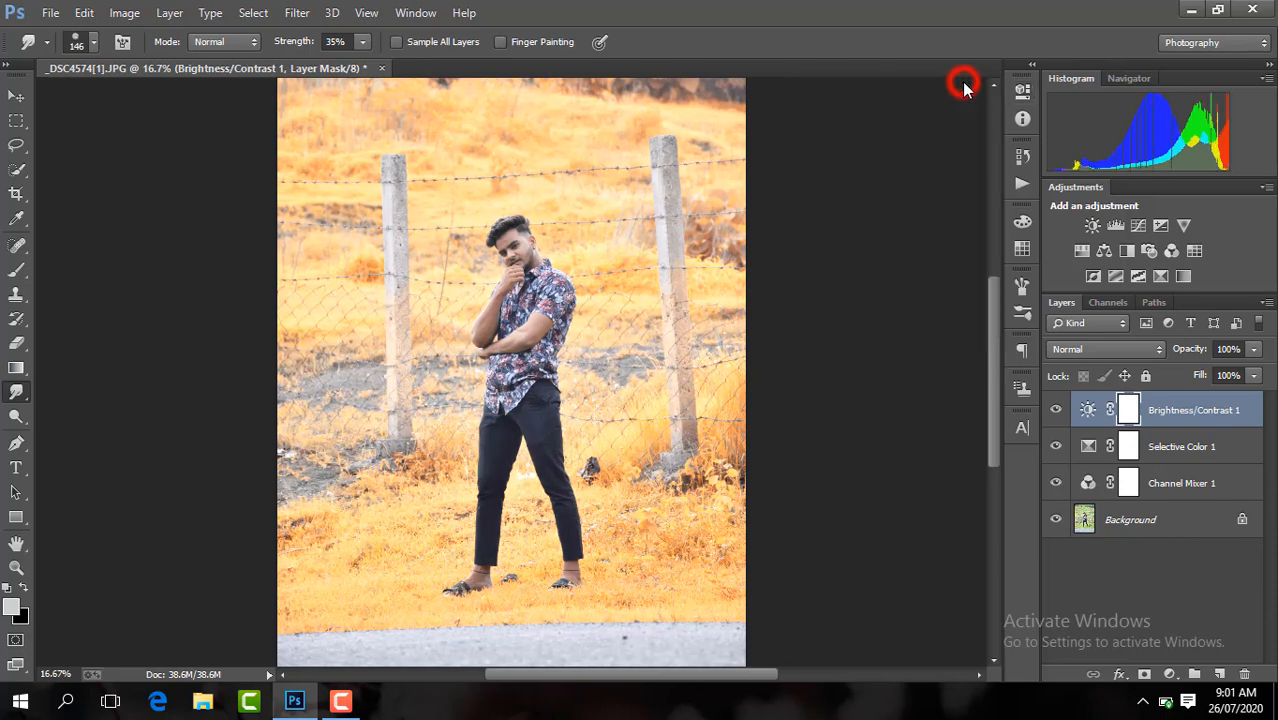
Merge all visible layers into the Background and duplicate the merged layer.
right_click(1205, 421)
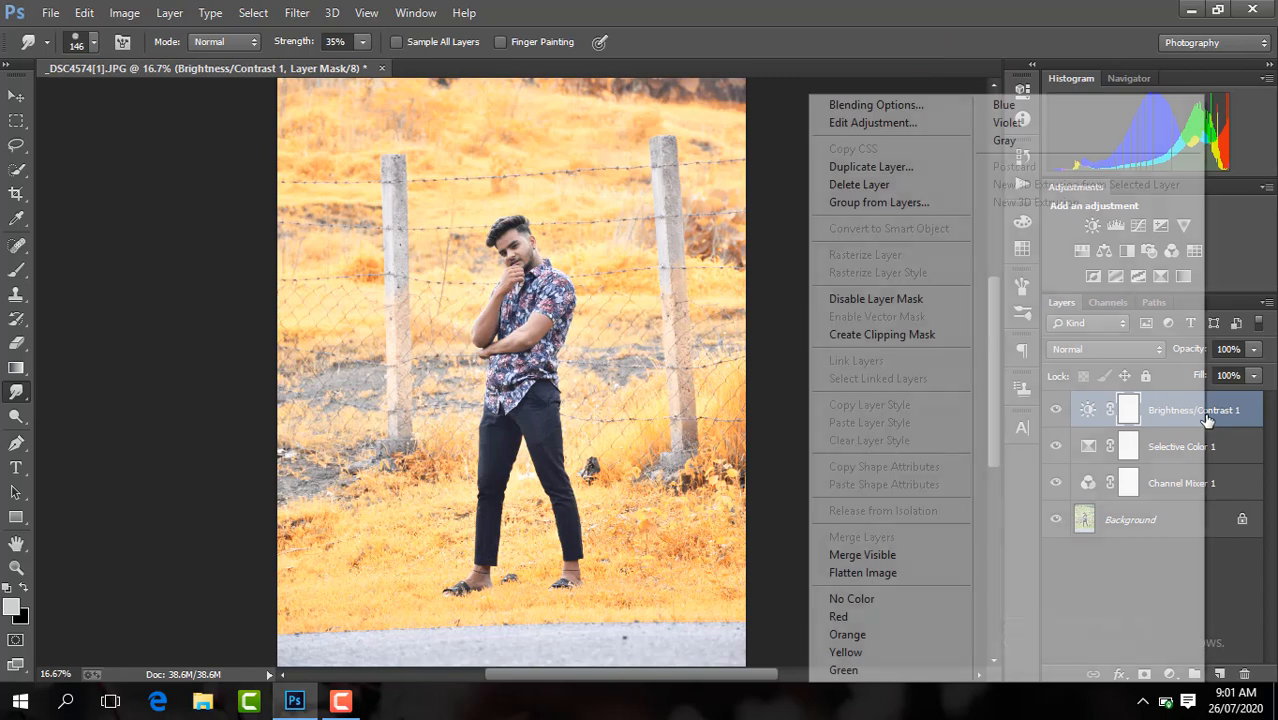
click(926, 551)
key(ctrl+j)
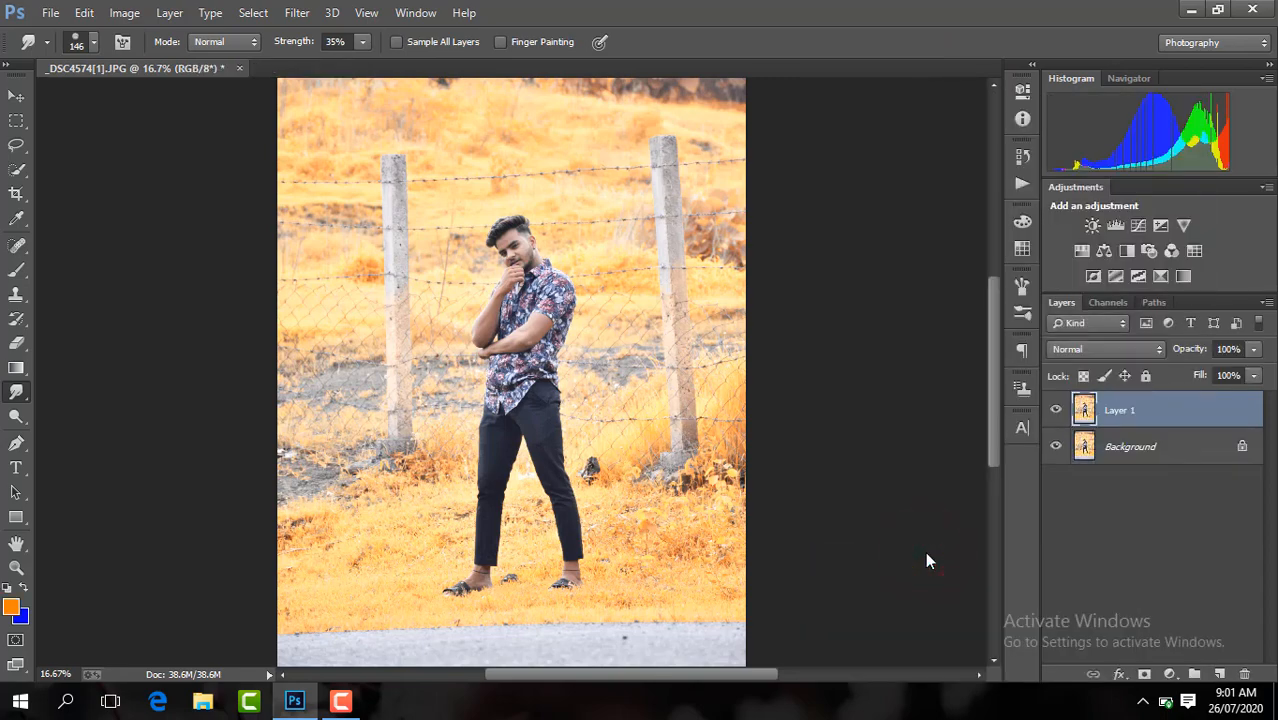
In the Camera Raw Filter, draw a graduated filter from the photo's bottom edge up to the man's shins and lower its exposure slightly.
click(305, 12)
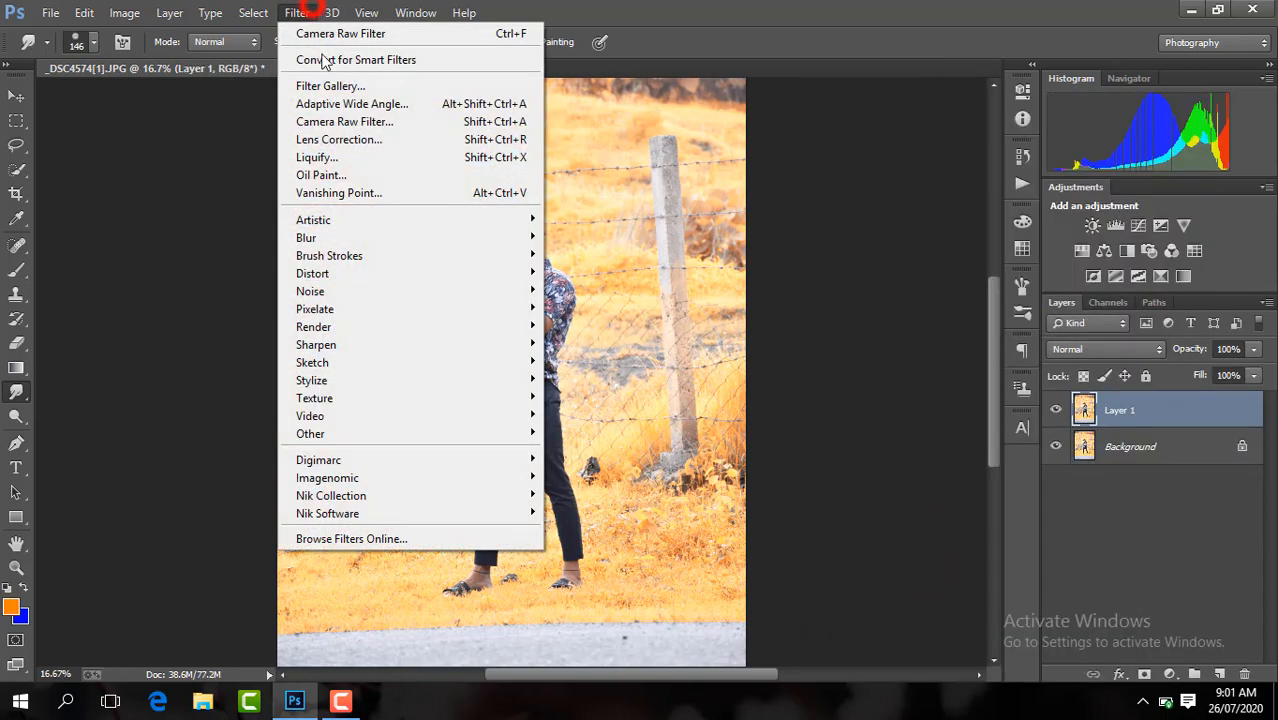
click(369, 121)
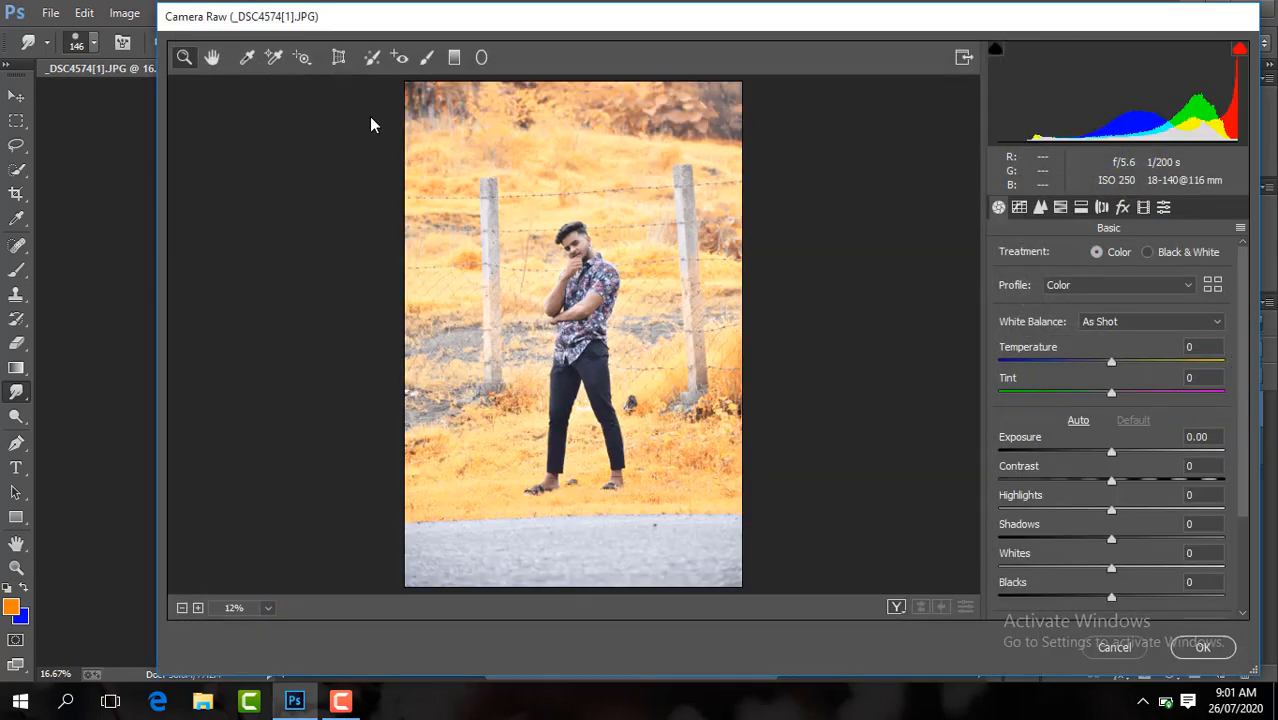
click(454, 57)
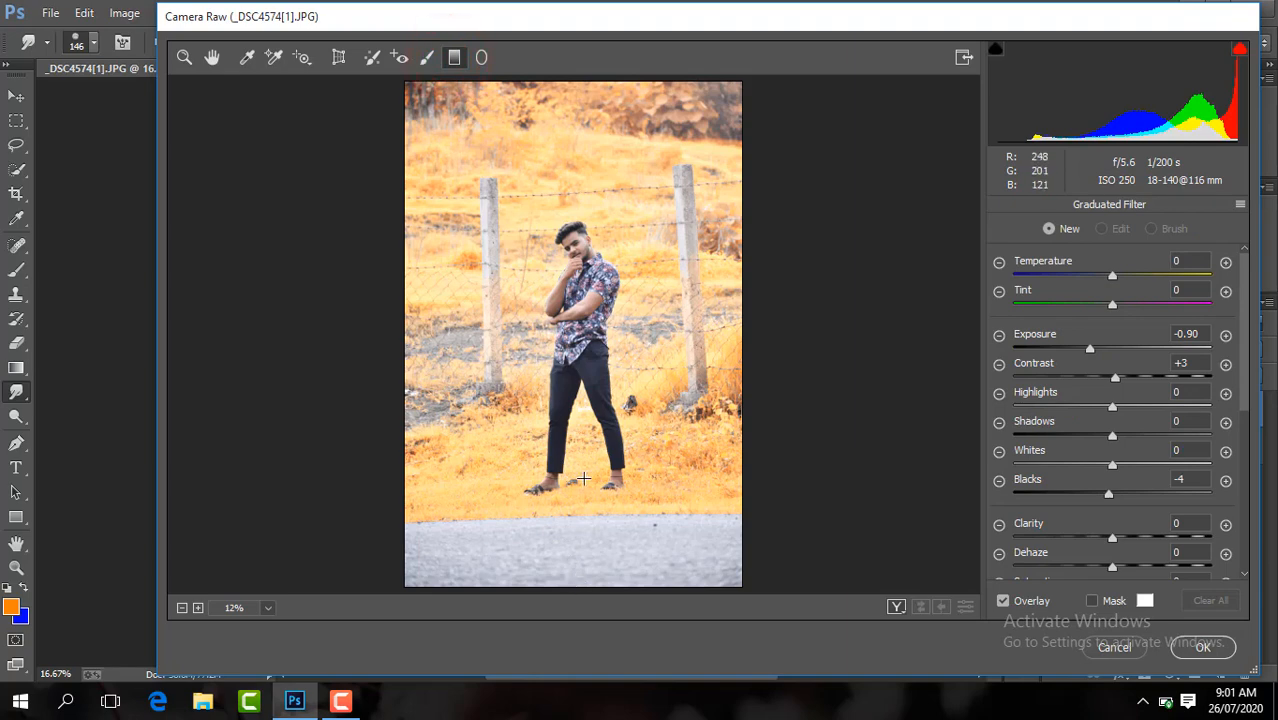
drag(572, 587, 573, 451)
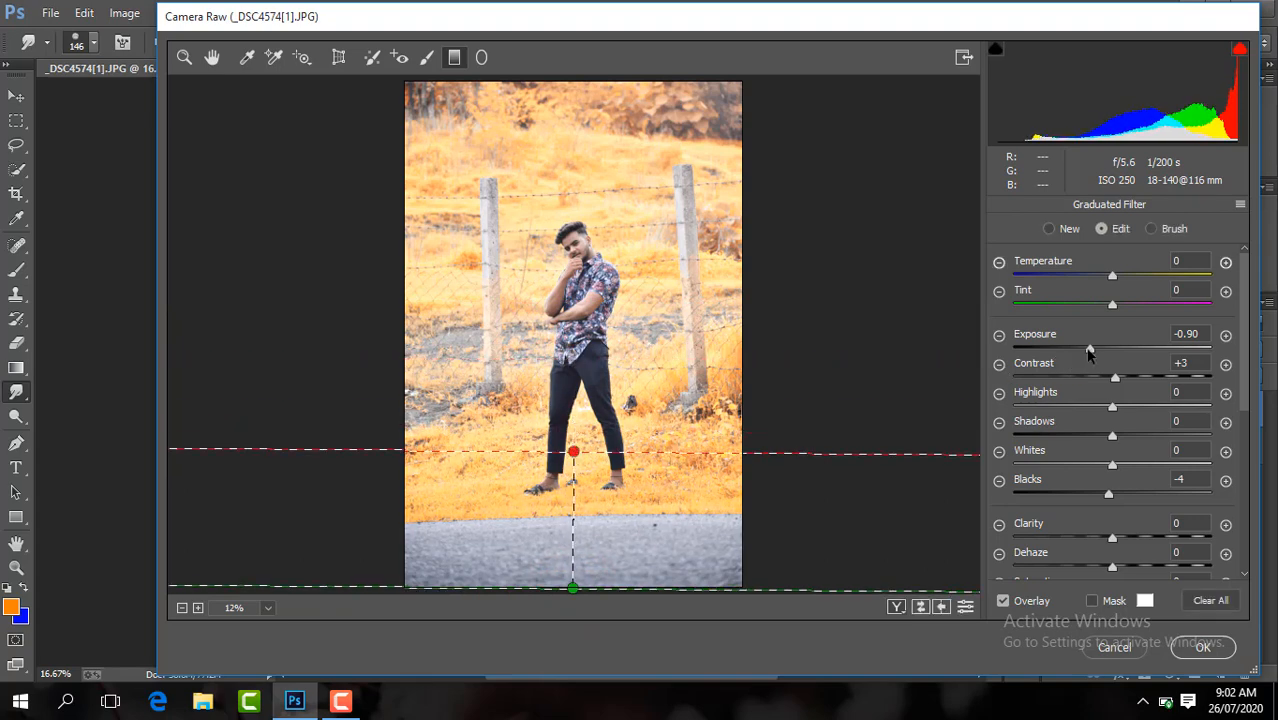
drag(1090, 353, 1085, 350)
Set the basic Contrast to +23 and Blacks to +58 in Camera Raw.
click(180, 57)
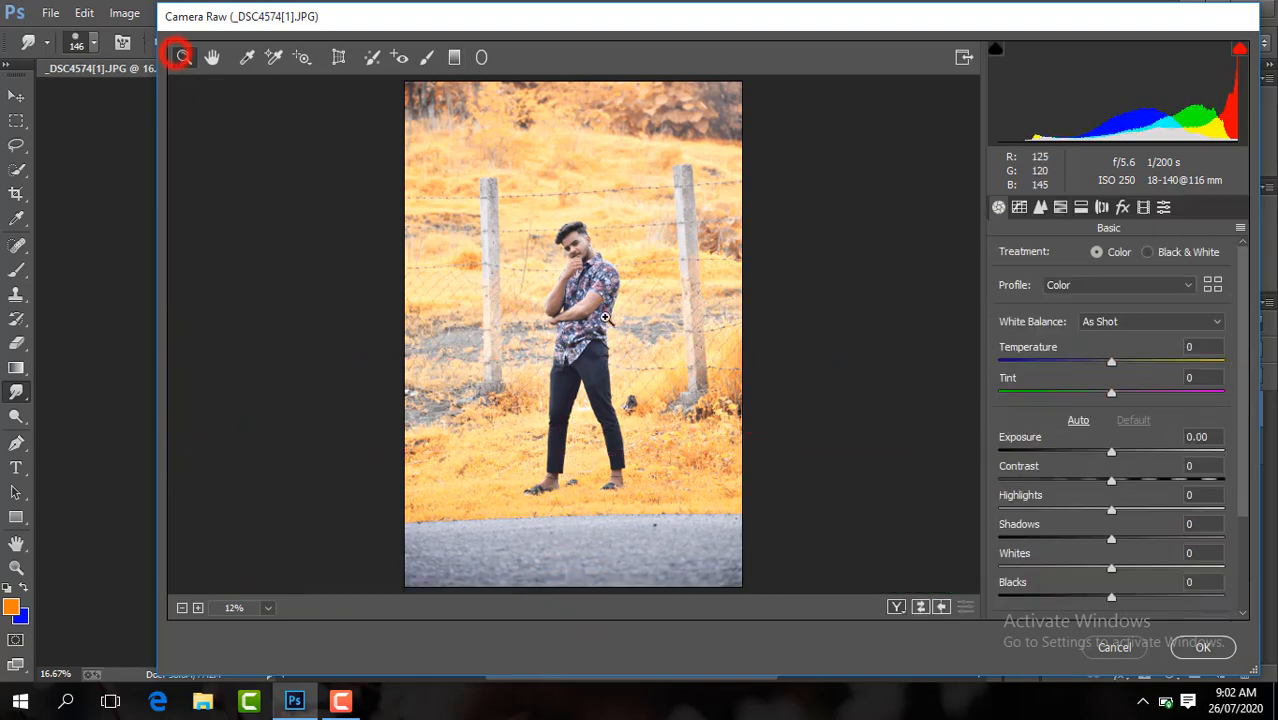
click(590, 318)
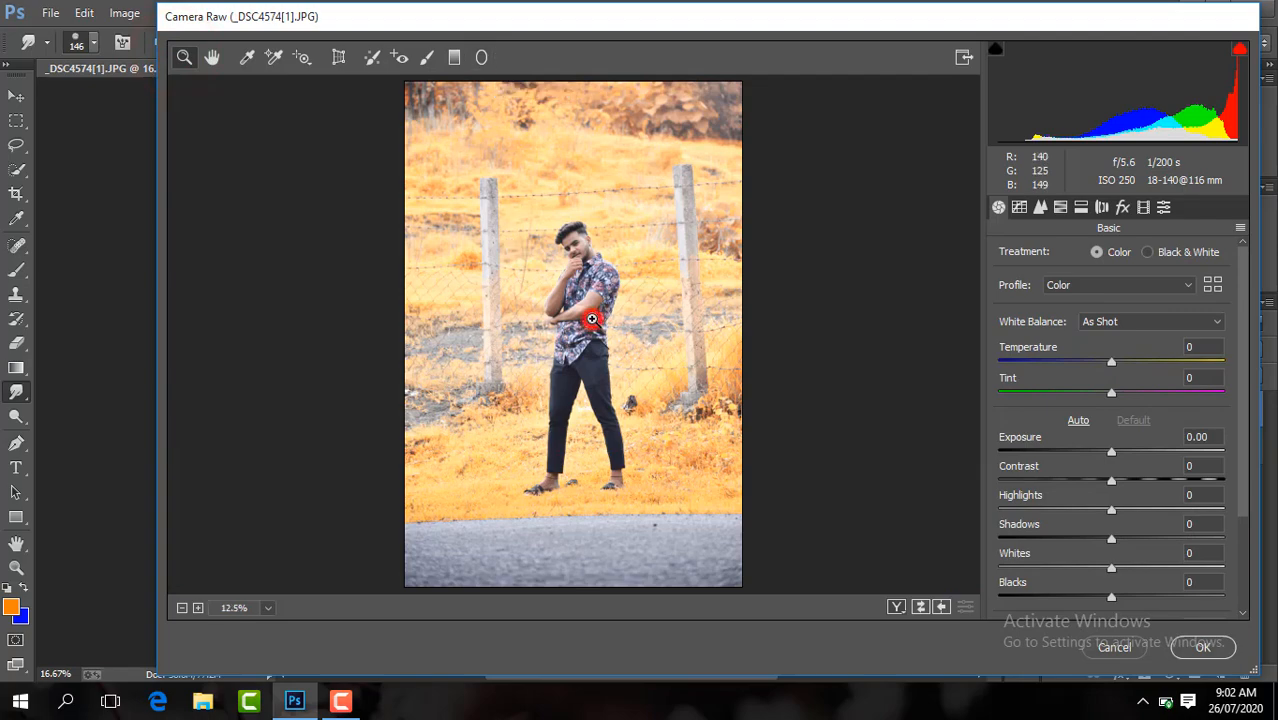
click(590, 316)
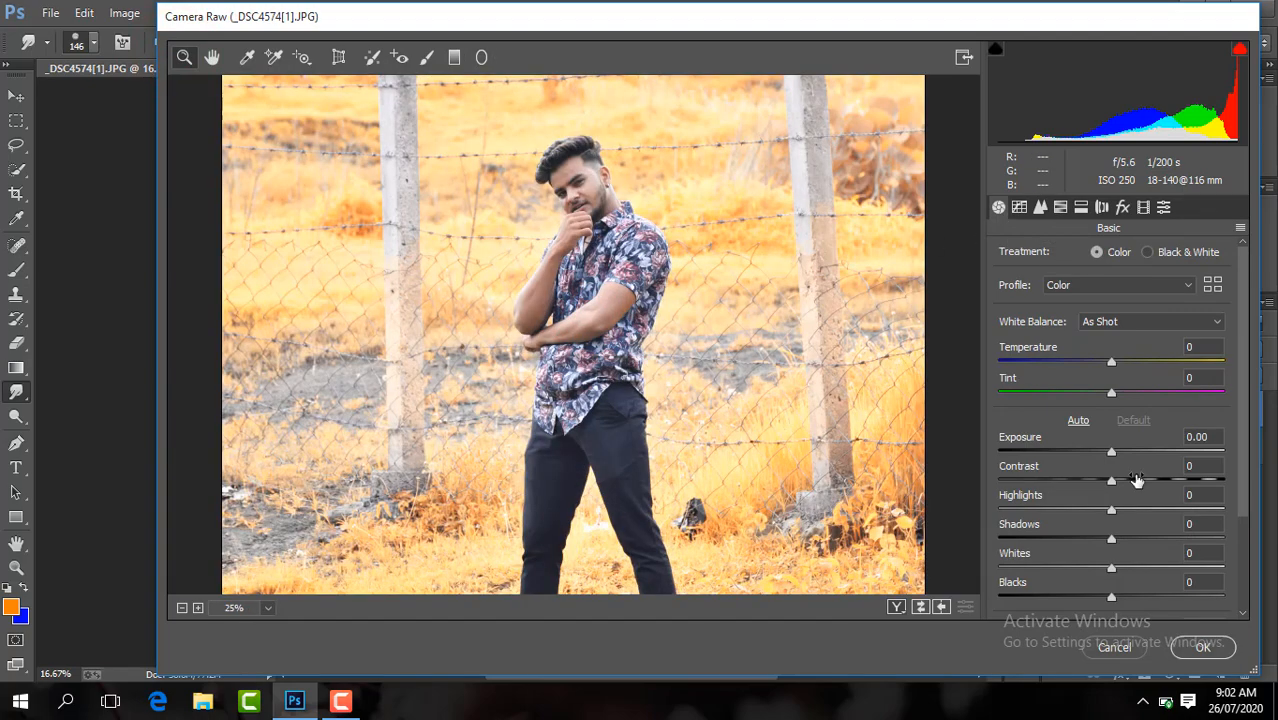
drag(1111, 482, 1137, 481)
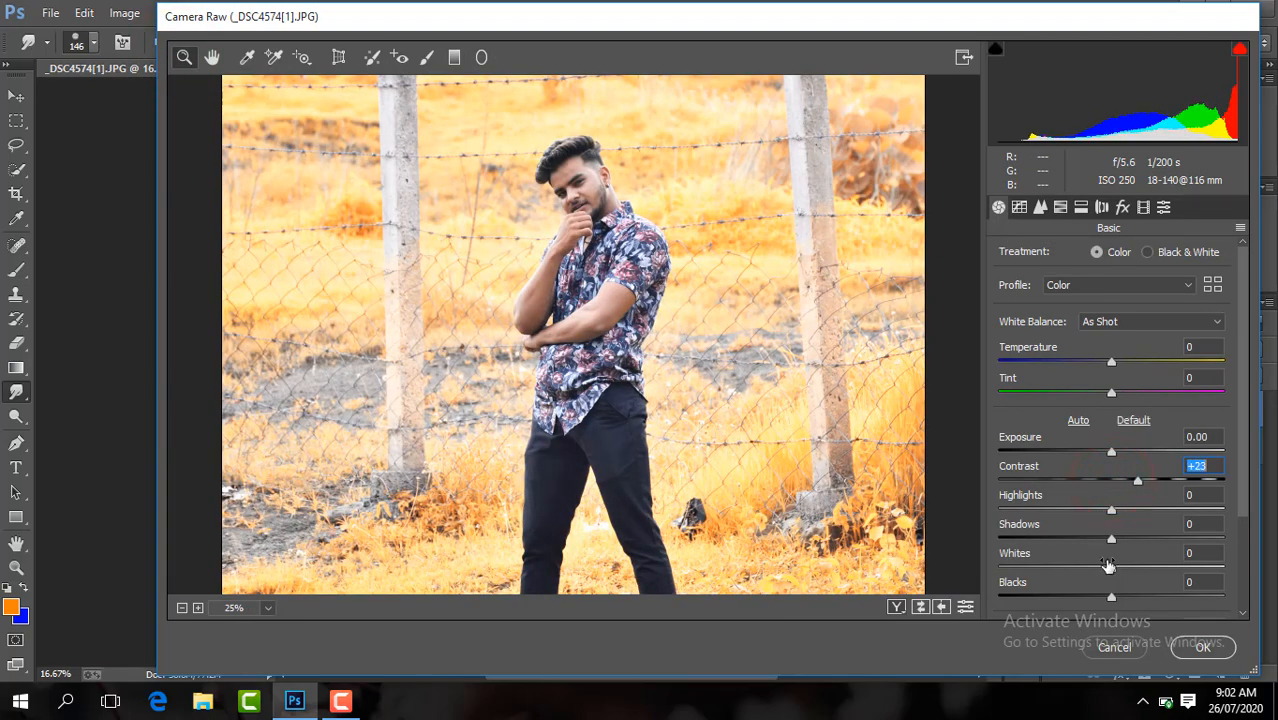
drag(1111, 597, 1098, 597)
drag(1176, 591, 1178, 592)
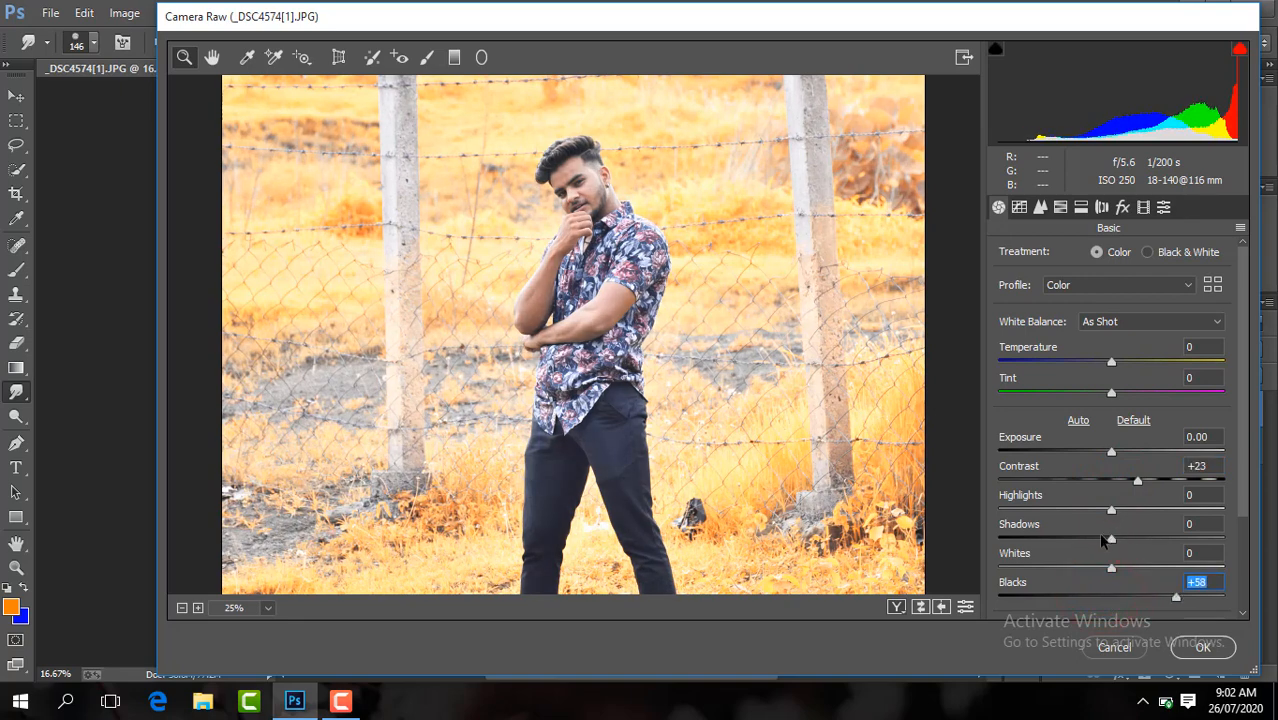
Set Shadows to -9, Clarity to +5 and the white balance Temperature to +3.
drag(1103, 540, 1117, 511)
click(1245, 487)
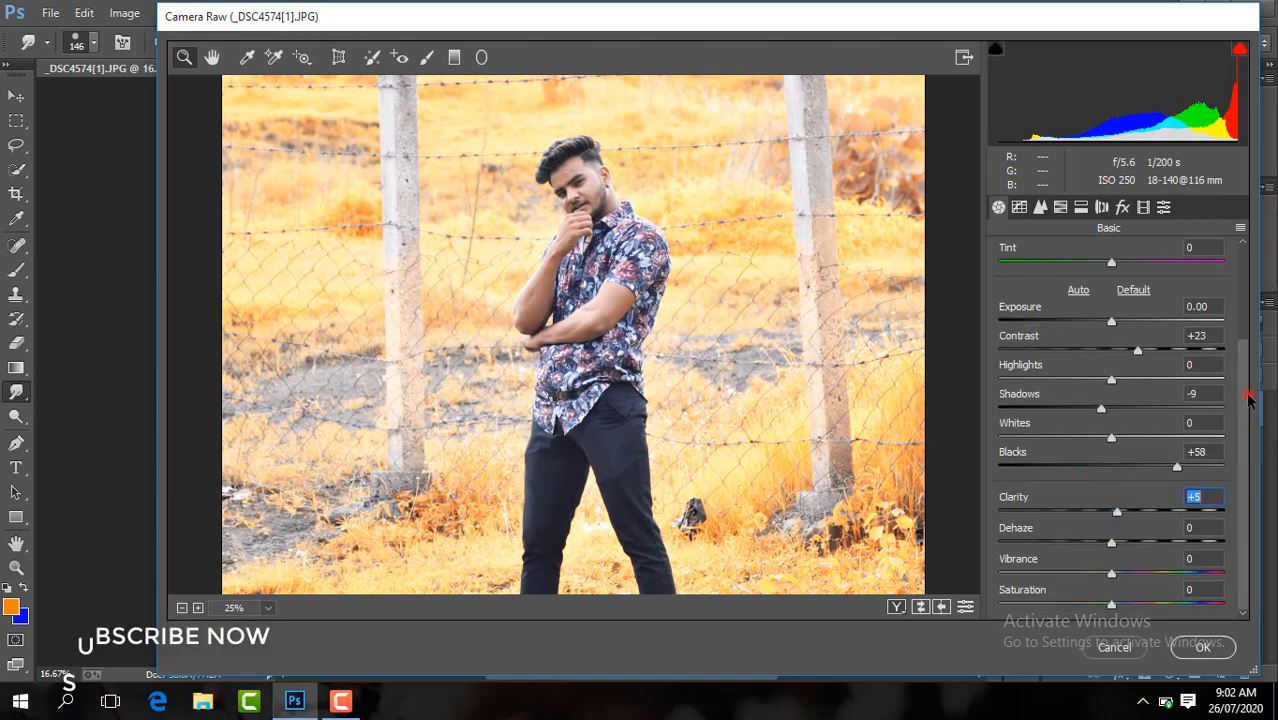
click(1248, 355)
scroll(1246, 360, up, 1)
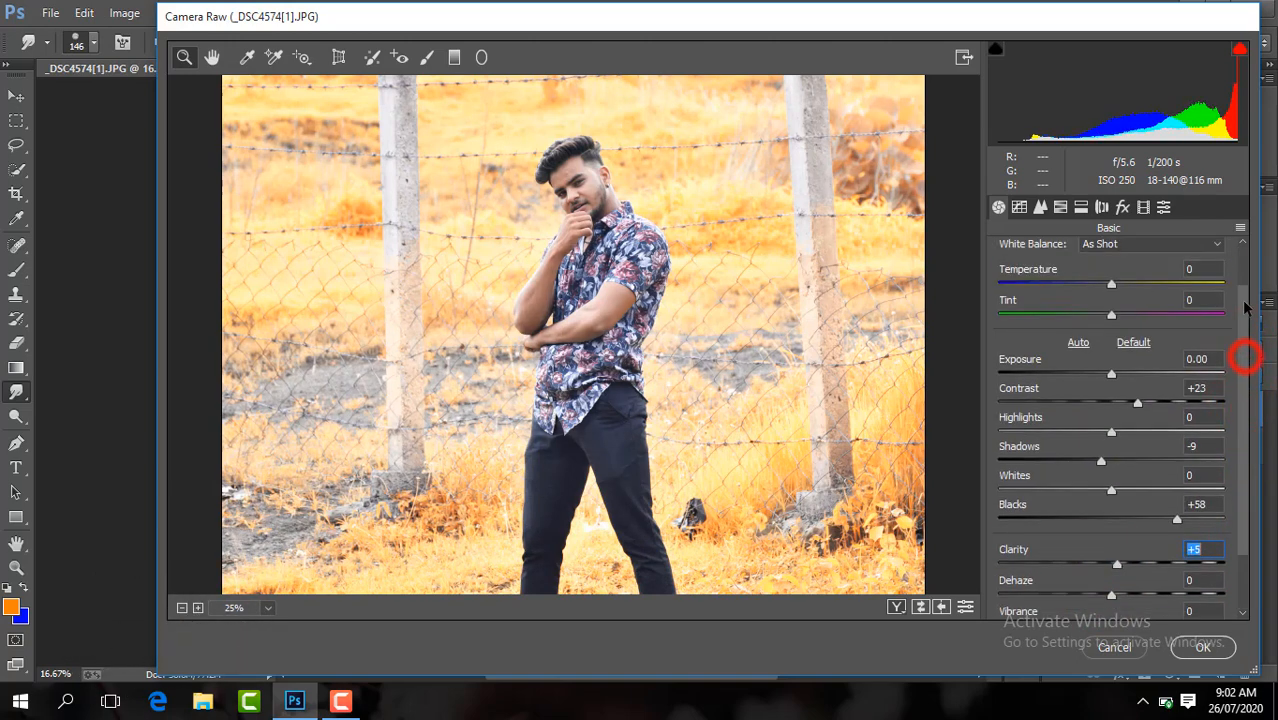
drag(1113, 307, 1117, 310)
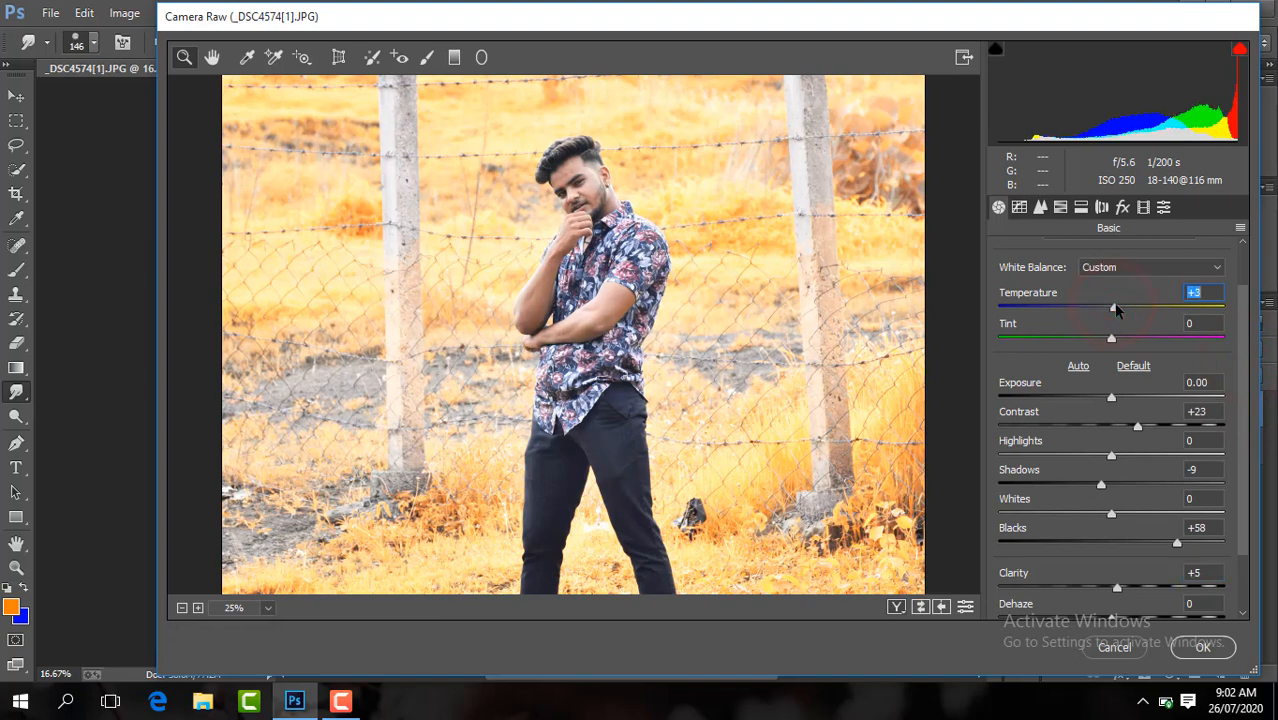
In Camera Raw's HSL adjustments, raise the Oranges luminance to +8.
click(500, 253)
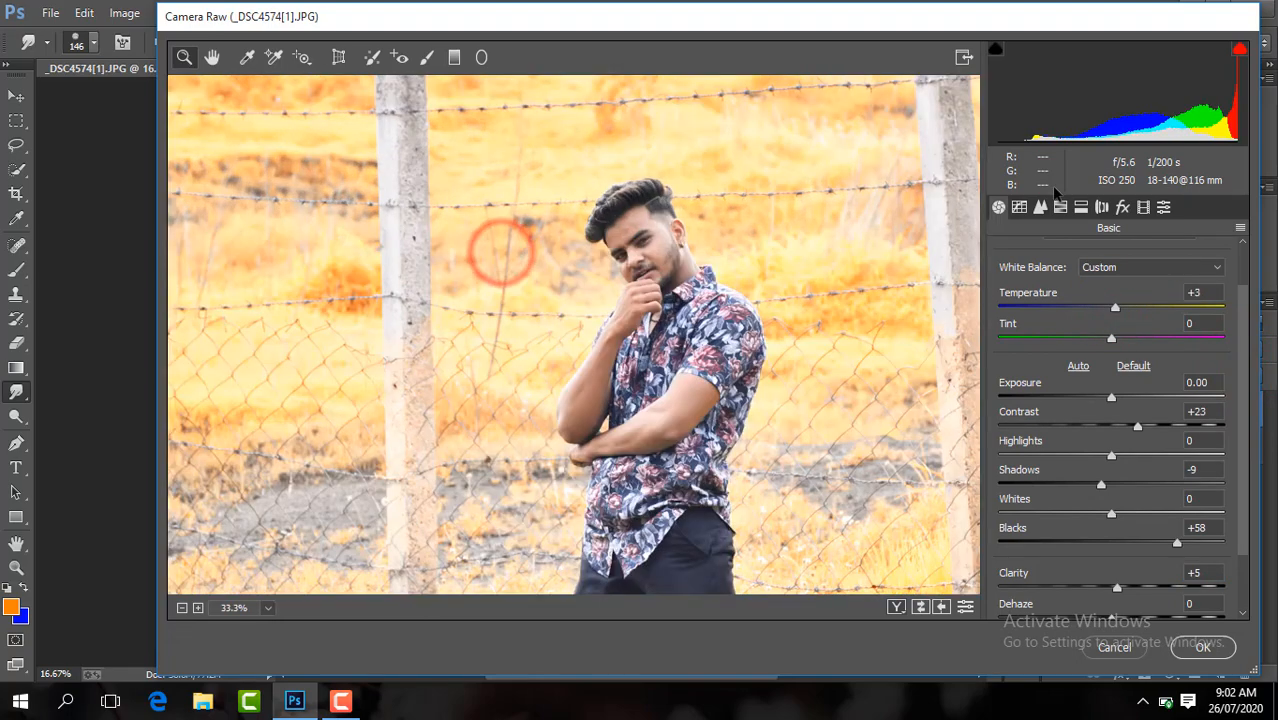
click(1061, 205)
click(1130, 252)
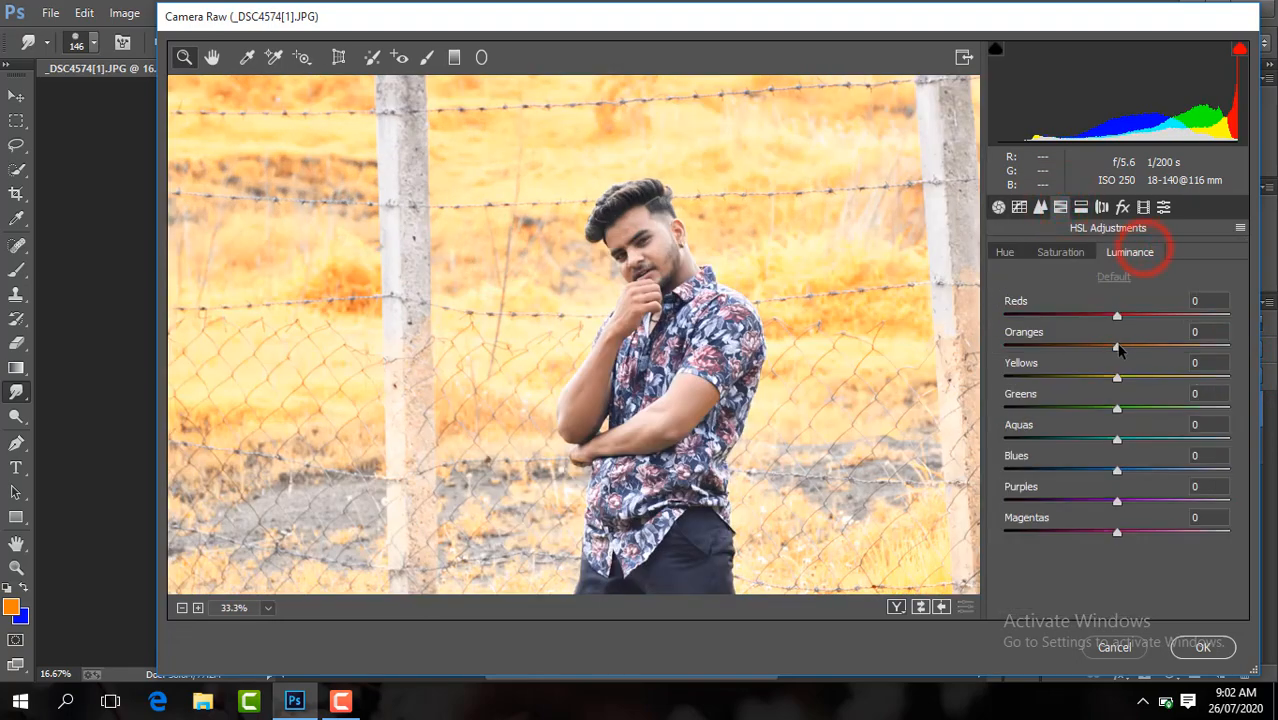
drag(1128, 348, 1127, 348)
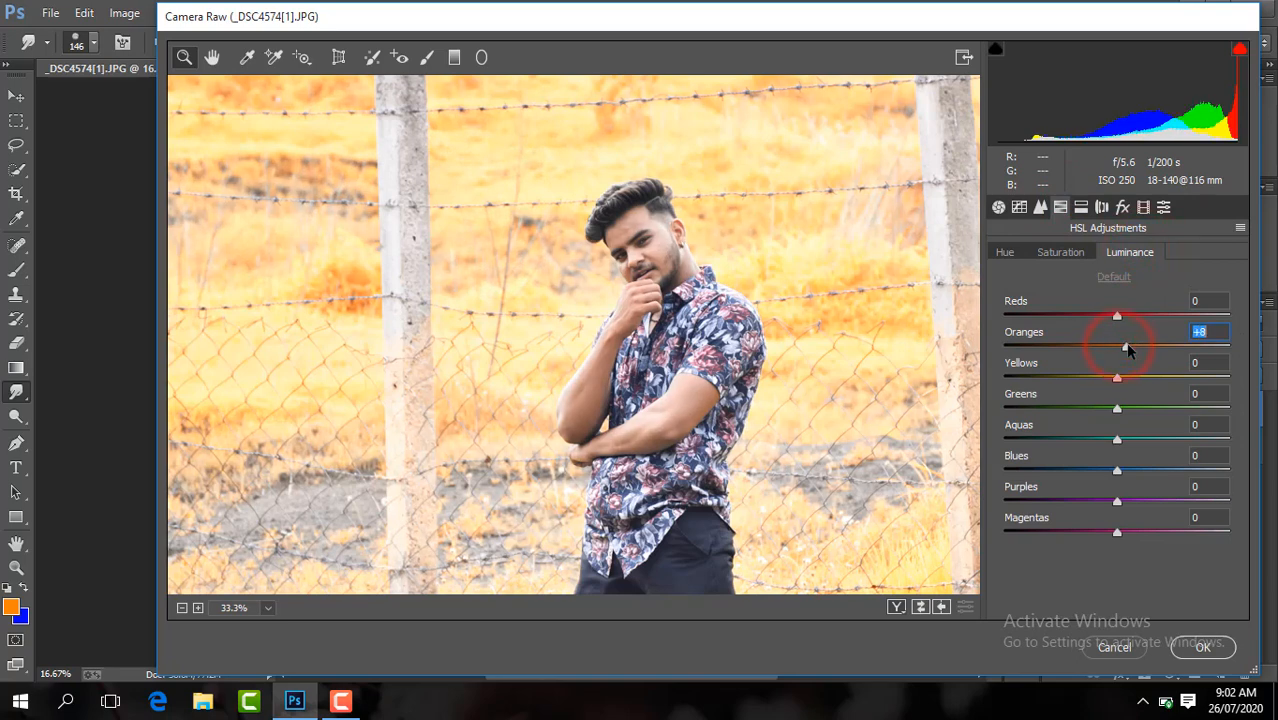
Set the sharpening Amount to 46 and apply the Camera Raw Filter to the layer.
click(1040, 207)
click(999, 285)
drag(999, 285, 1066, 285)
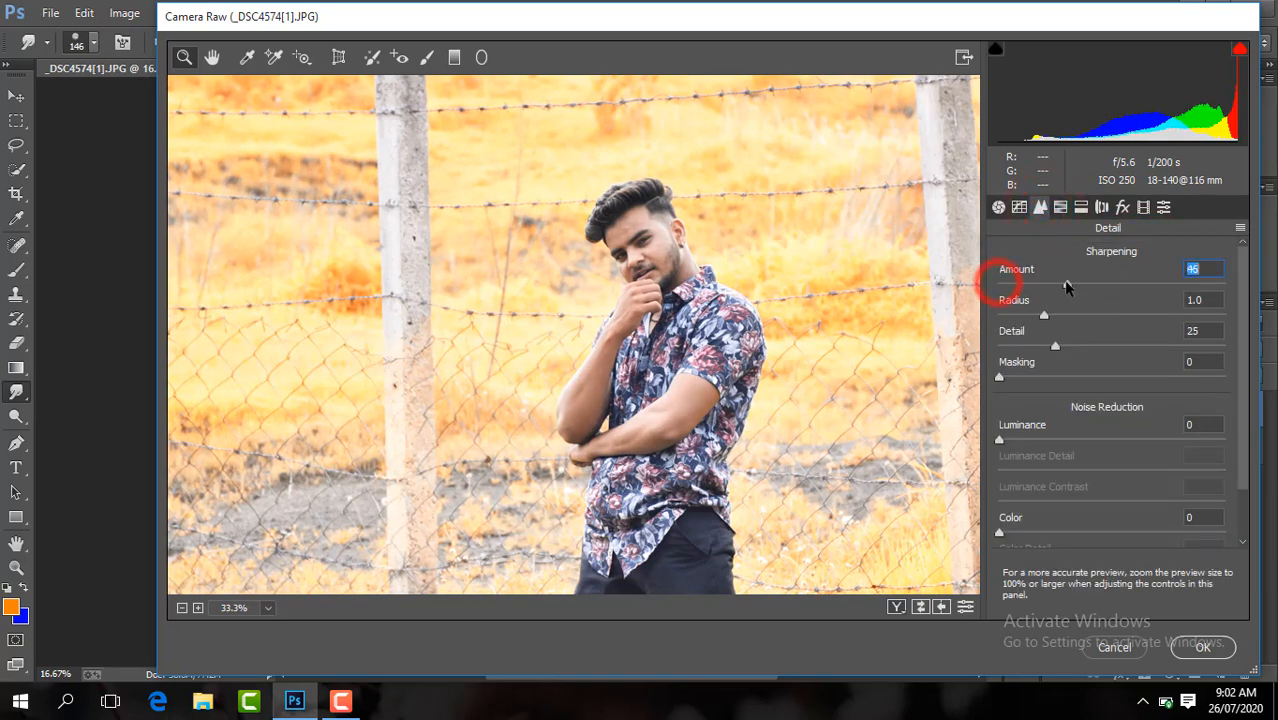
click(1203, 647)
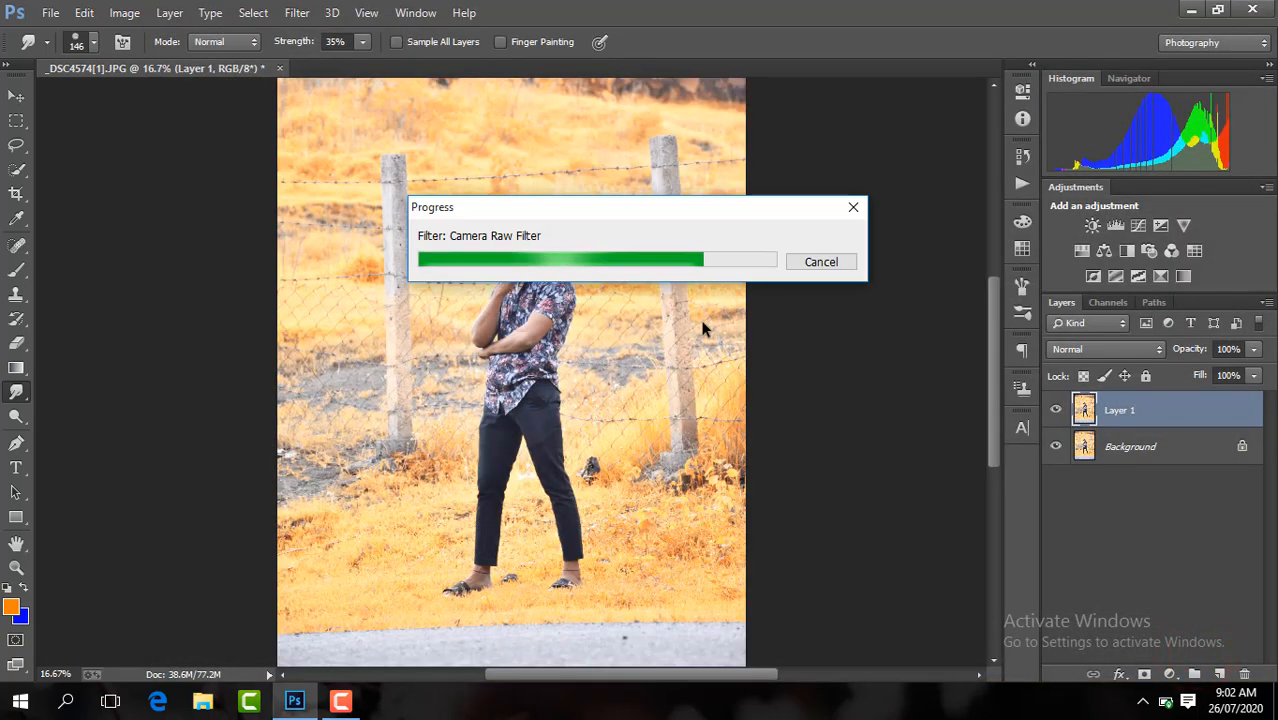
Merge the visible layers into the Background and duplicate the merged layer.
right_click(1163, 418)
click(882, 558)
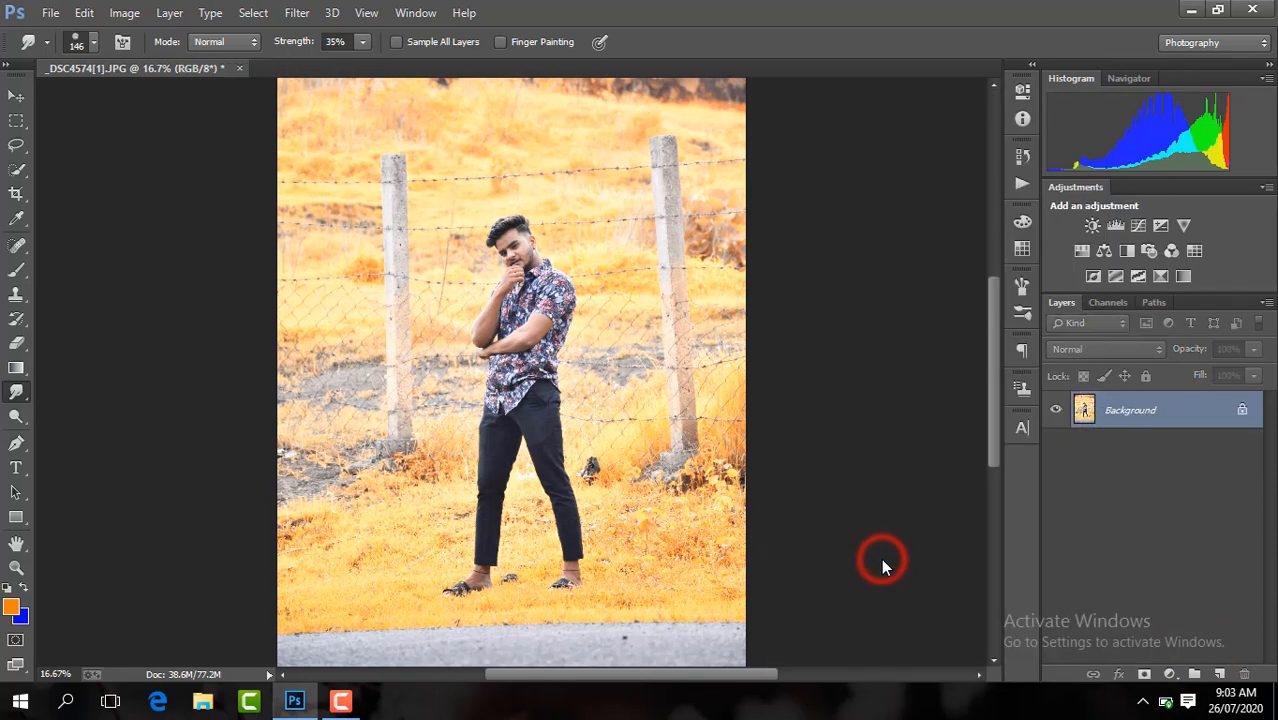
key(ctrl+j)
Compare the edited picture with the originally saved green photo.
key(F12)
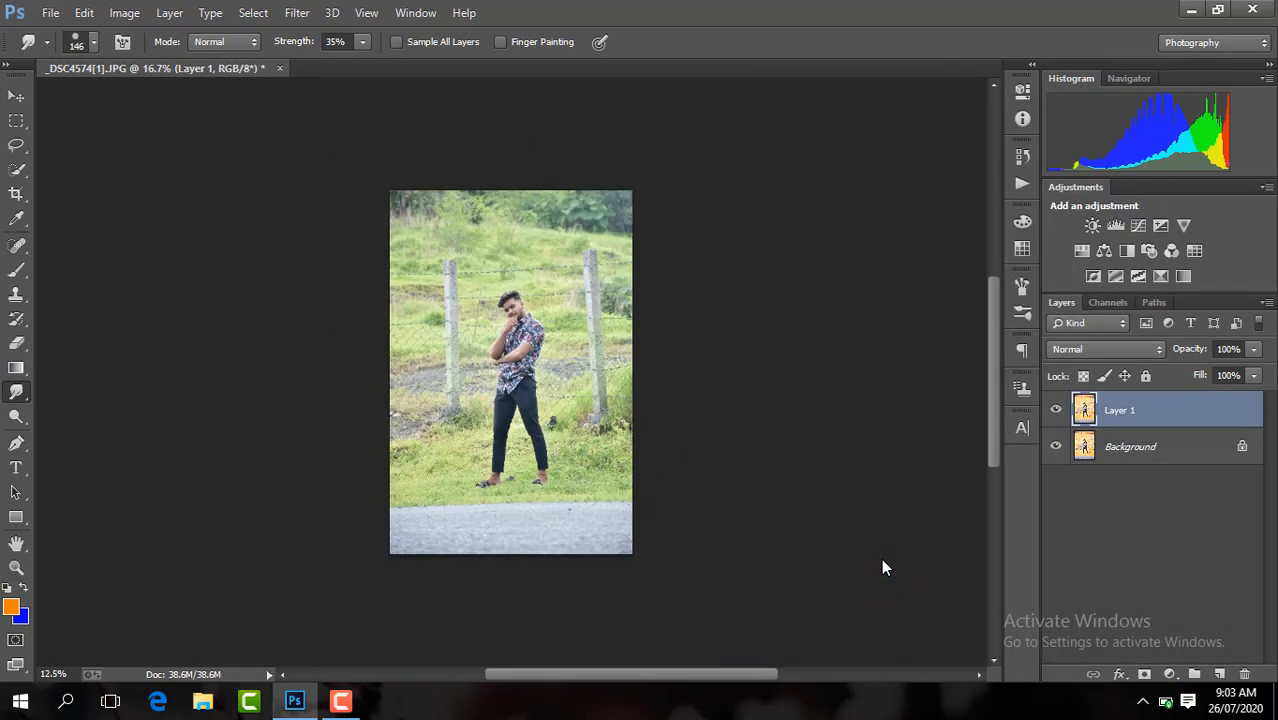
key(ctrl+plus)
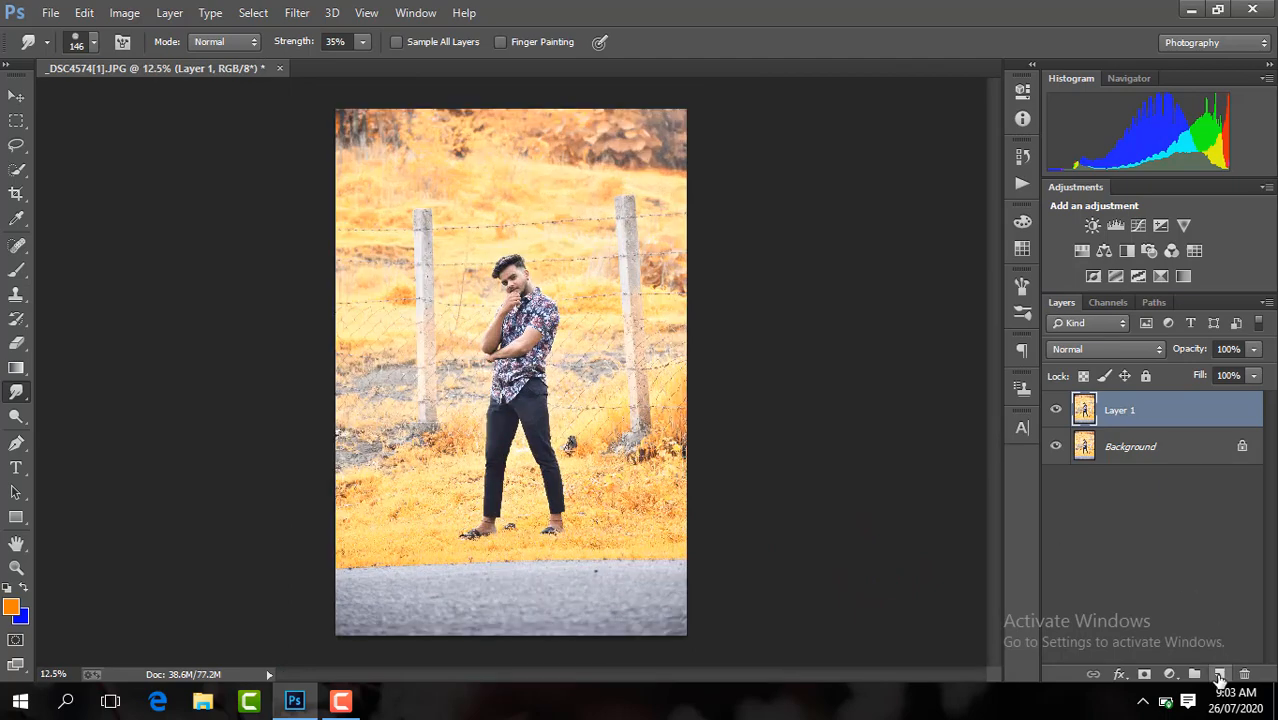
On a new layer, dab an orange #ff8400 brush spot beside the man's head and set the layer's blend mode to Screen.
click(1219, 675)
click(16, 269)
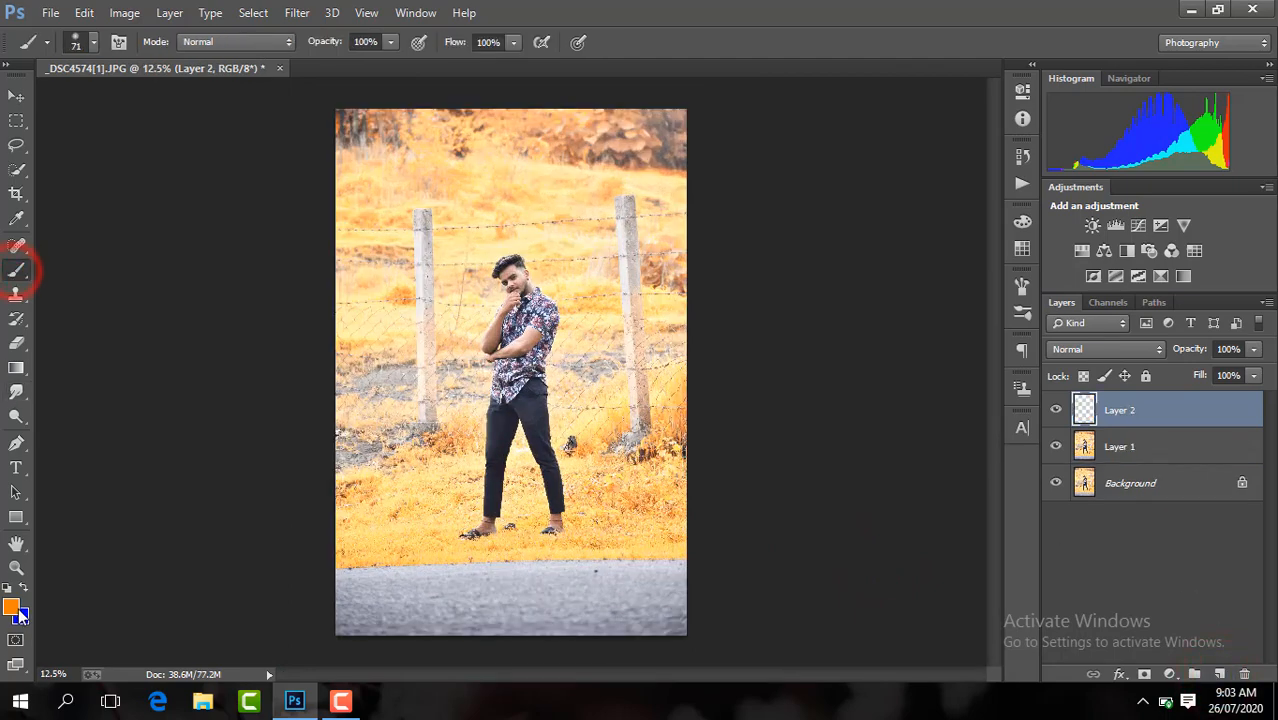
click(14, 608)
click(906, 256)
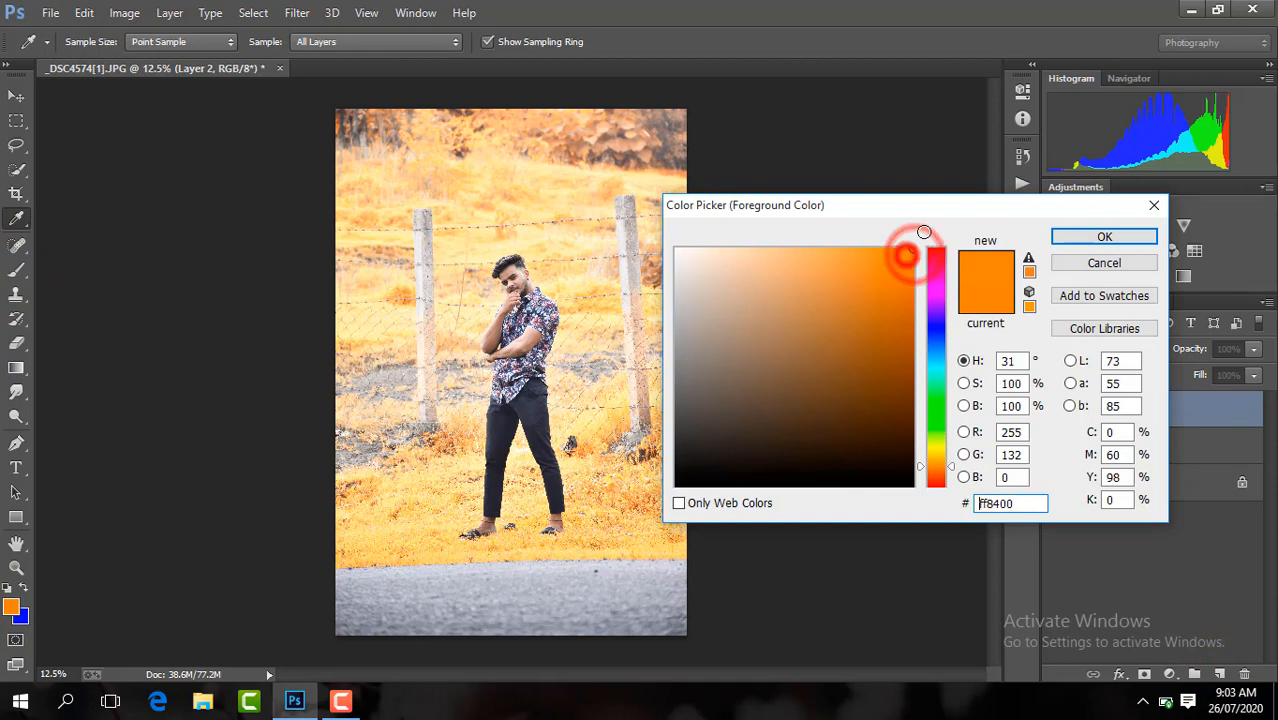
click(1104, 237)
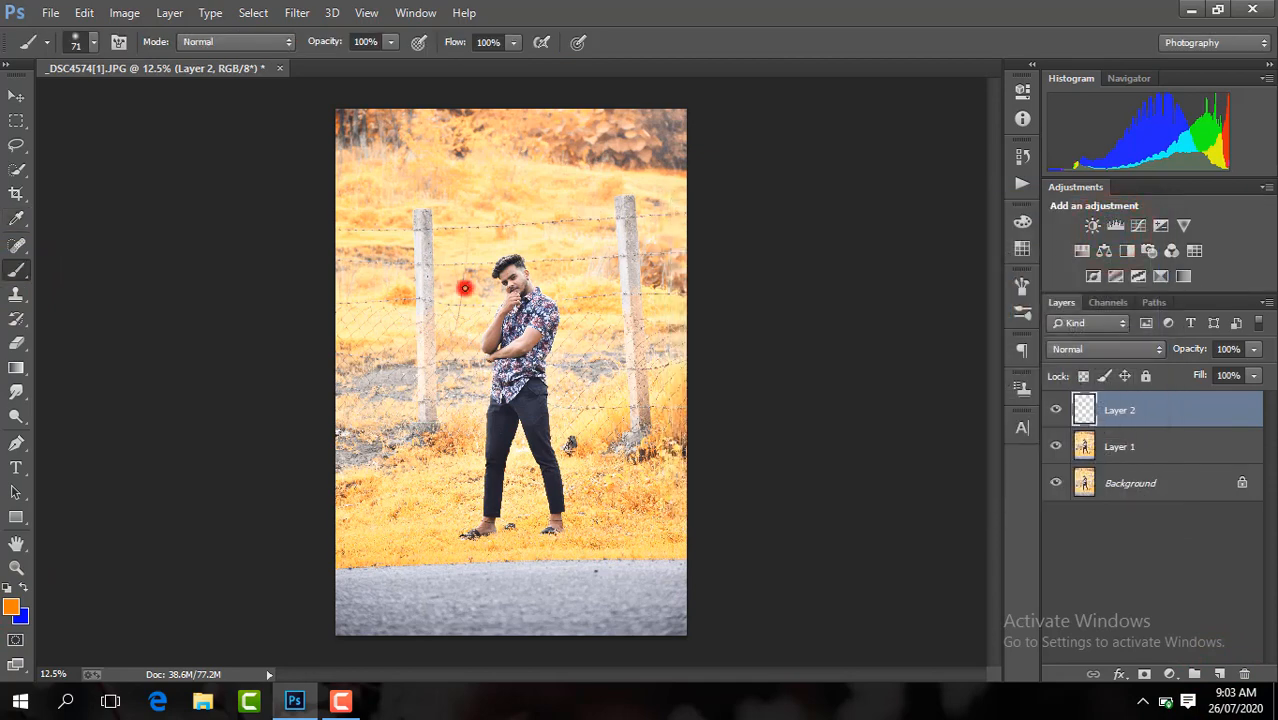
click(1105, 349)
click(1073, 162)
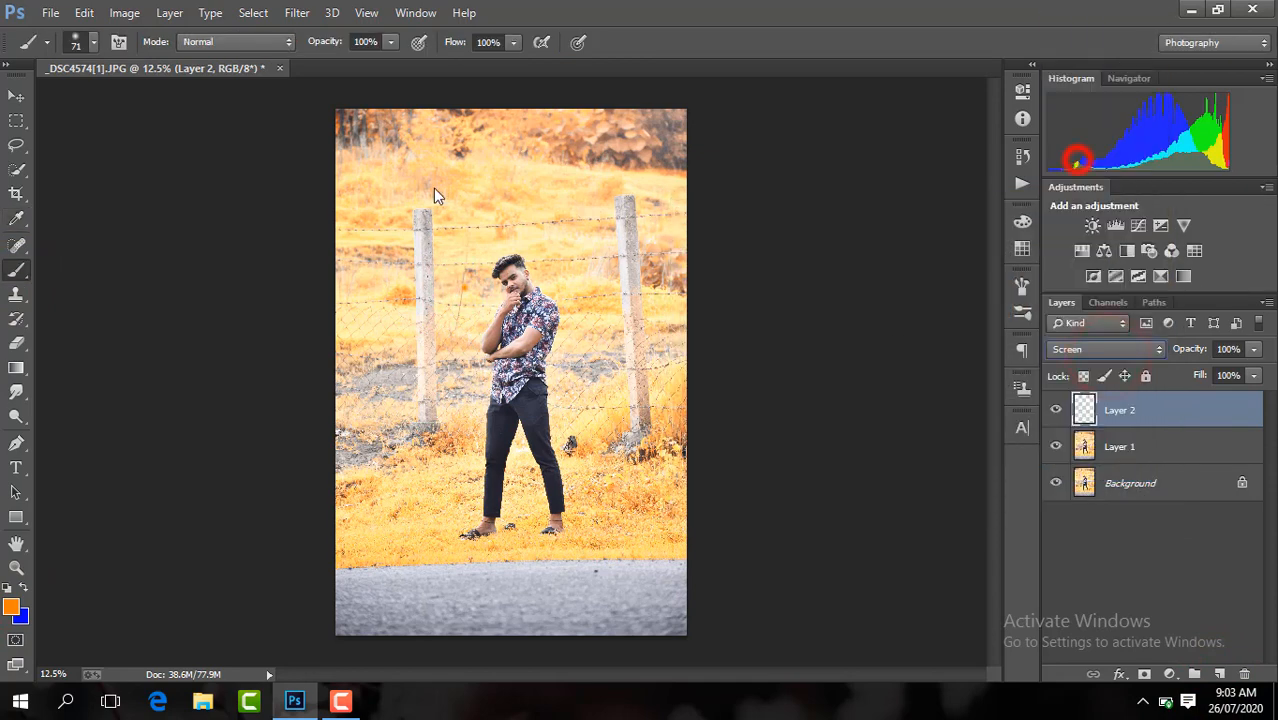
Scale the orange spot up to about 3942 px wide and shift the glow towards the photo's upper-left corner.
click(16, 95)
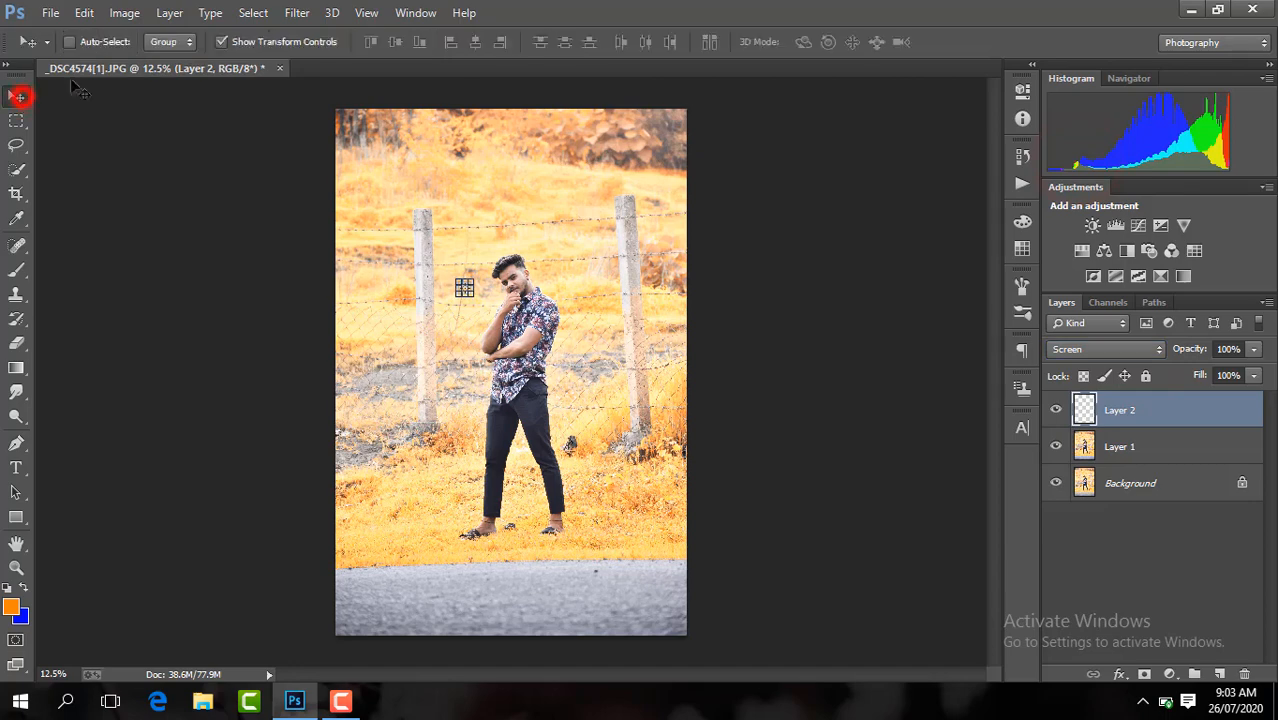
click(476, 300)
drag(476, 300, 722, 550)
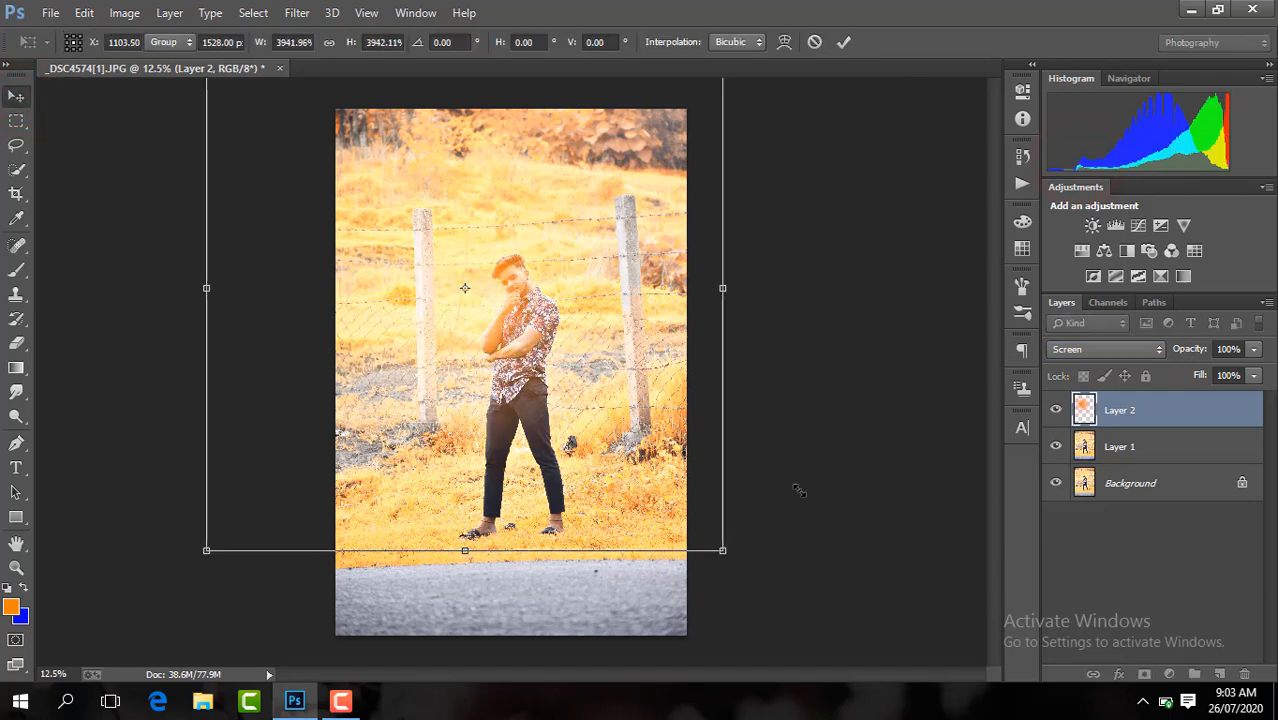
key(Return)
drag(585, 370, 485, 148)
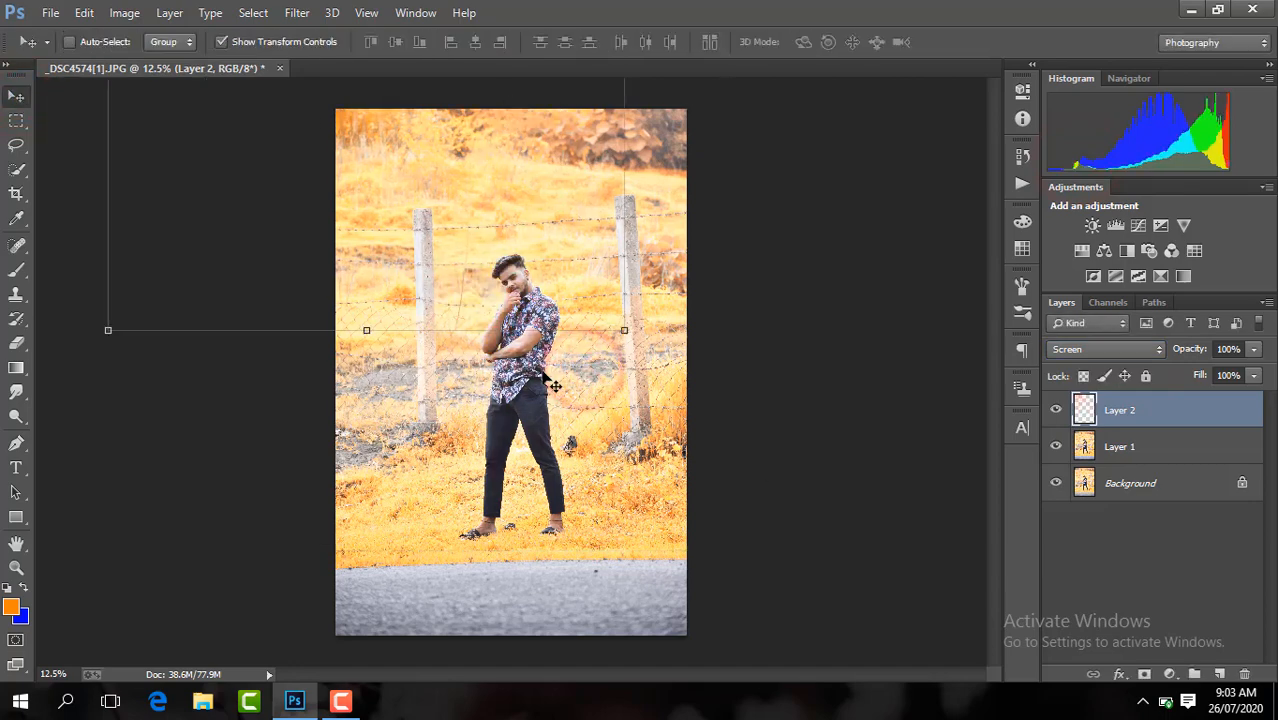
Enlarge the orange glow further and centre it on the photo's upper-left corner.
click(624, 333)
drag(624, 333, 868, 521)
key(Return)
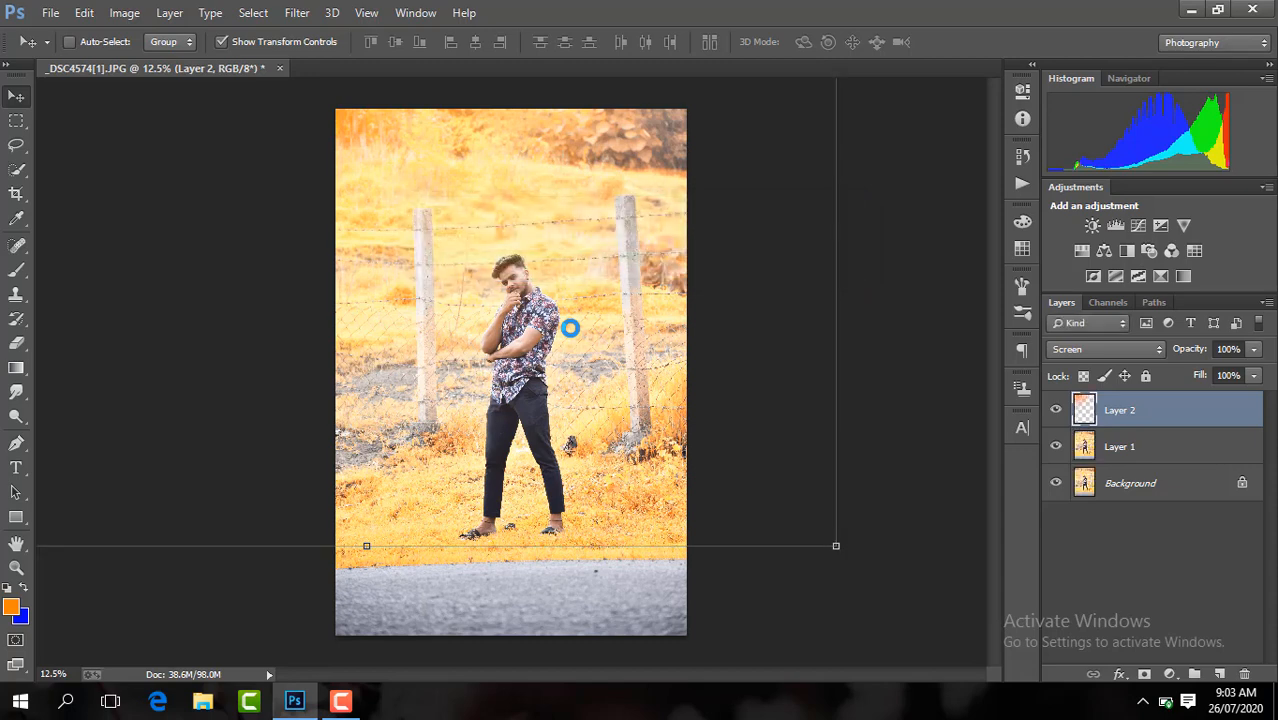
drag(563, 355, 548, 335)
key(ctrl+plus)
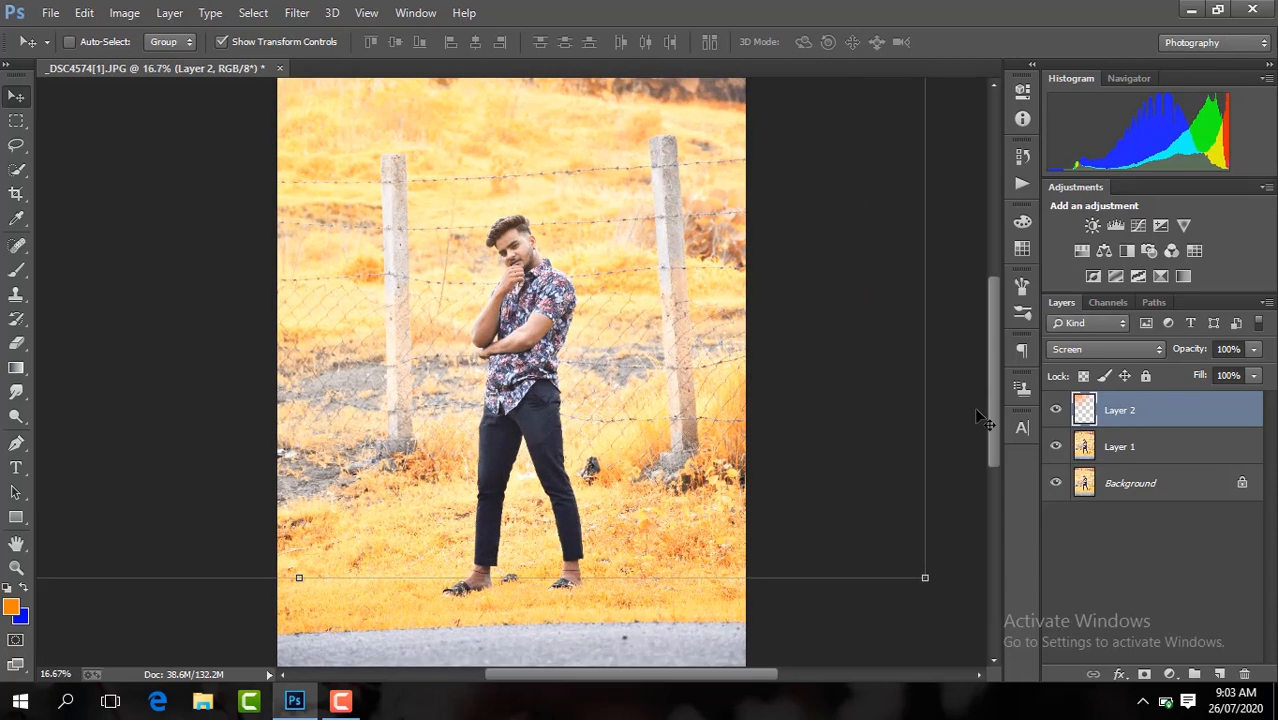
drag(993, 428, 993, 392)
drag(628, 333, 440, 277)
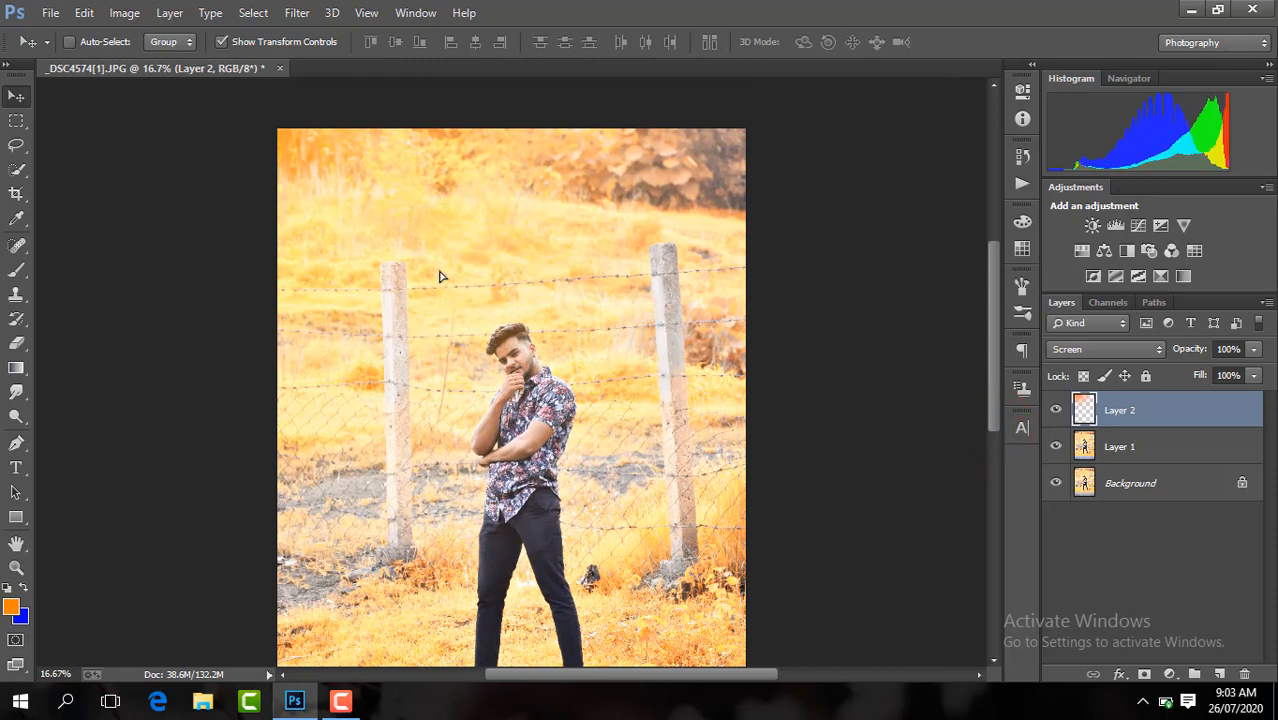
Toggle the orange glow layer to compare its effect and lower its opacity to 59%.
click(1055, 409)
click(1055, 409)
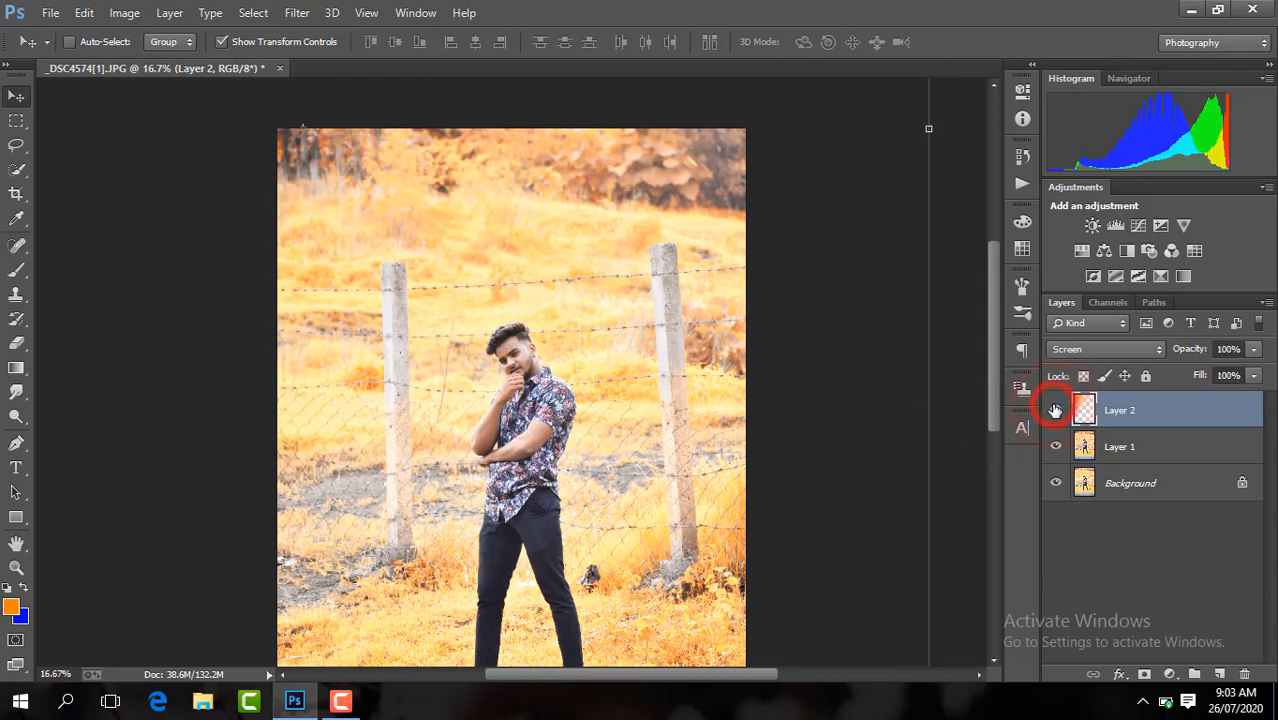
click(1253, 349)
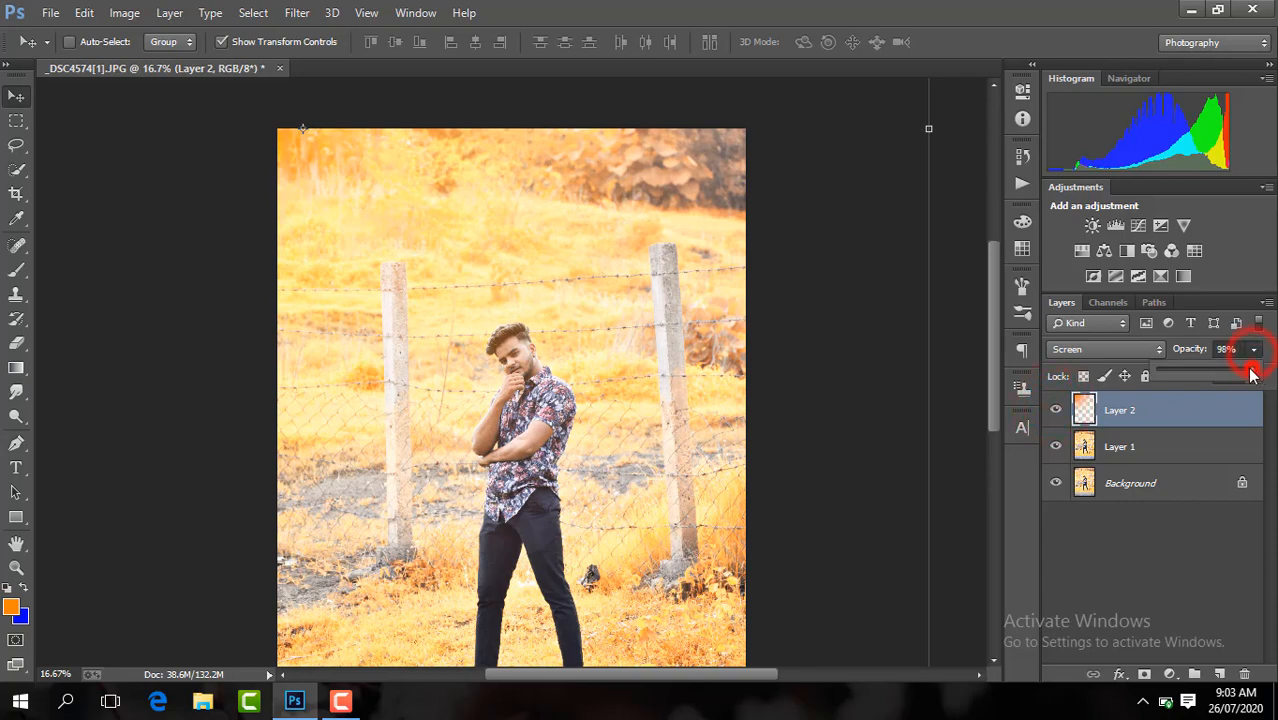
drag(1251, 374, 1212, 370)
click(1172, 410)
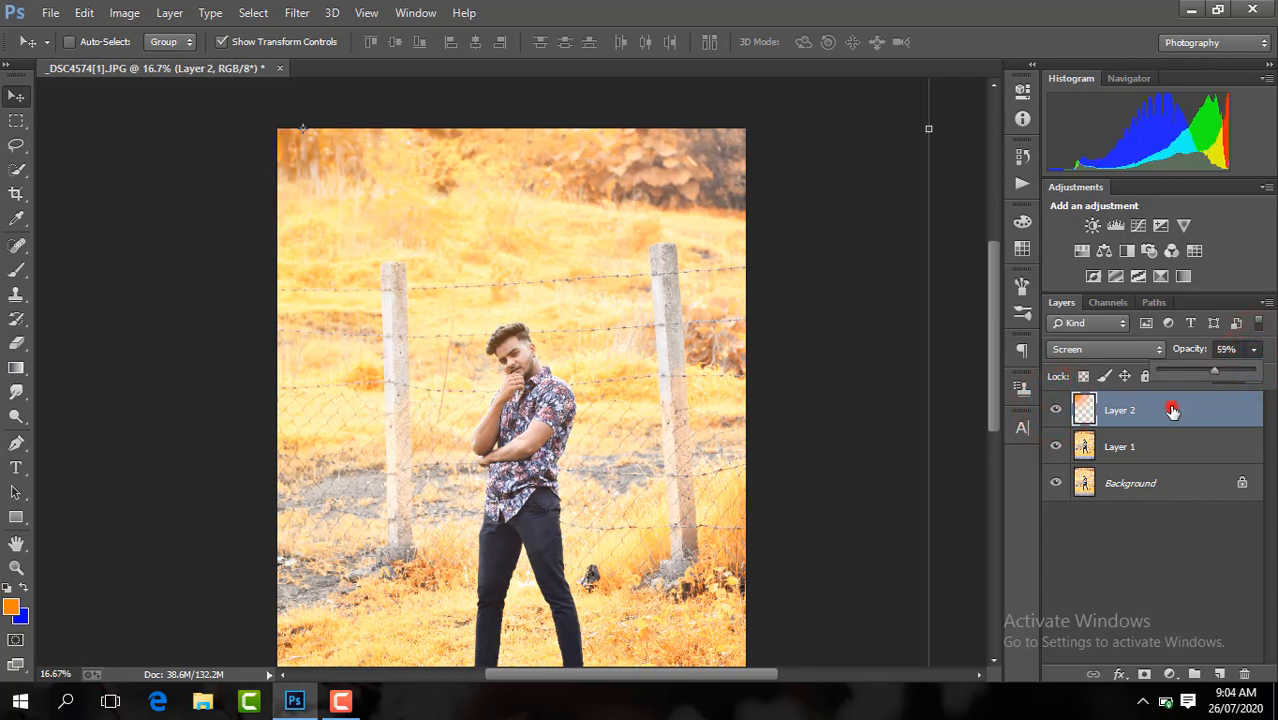
Merge the glow with all other visible layers and duplicate the merged Background.
key(ctrl+minus)
right_click(1172, 411)
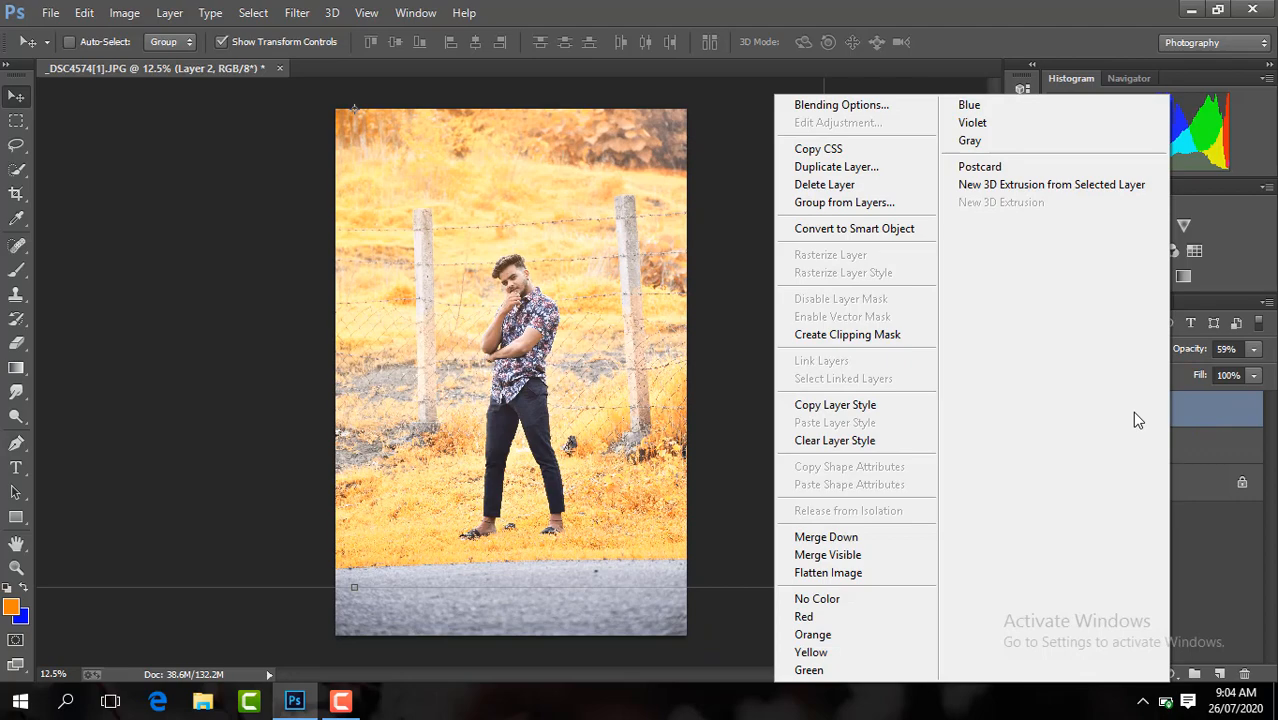
click(857, 556)
key(ctrl+j)
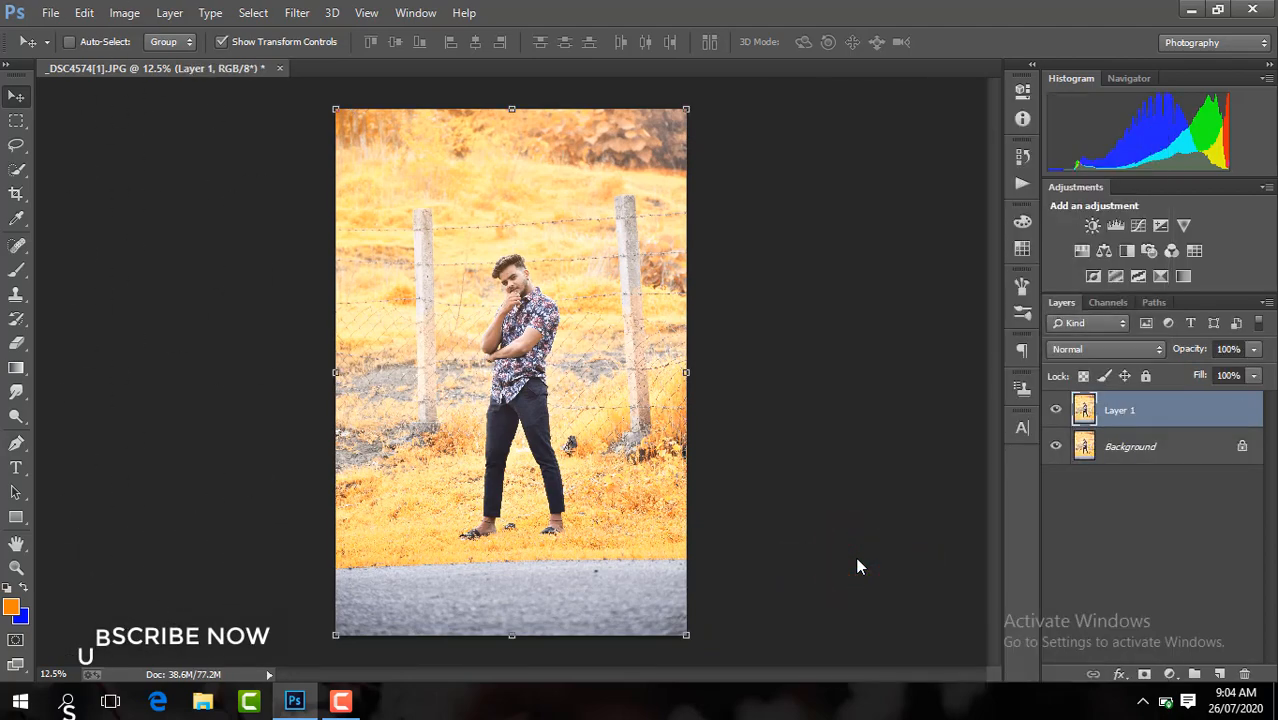
Remove the blemishes on the man's forehead, nose and cheek with the Spot Healing Brush.
key(ctrl+plus)
key(ctrl+plus)
key(ctrl+plus)
key(ctrl+plus)
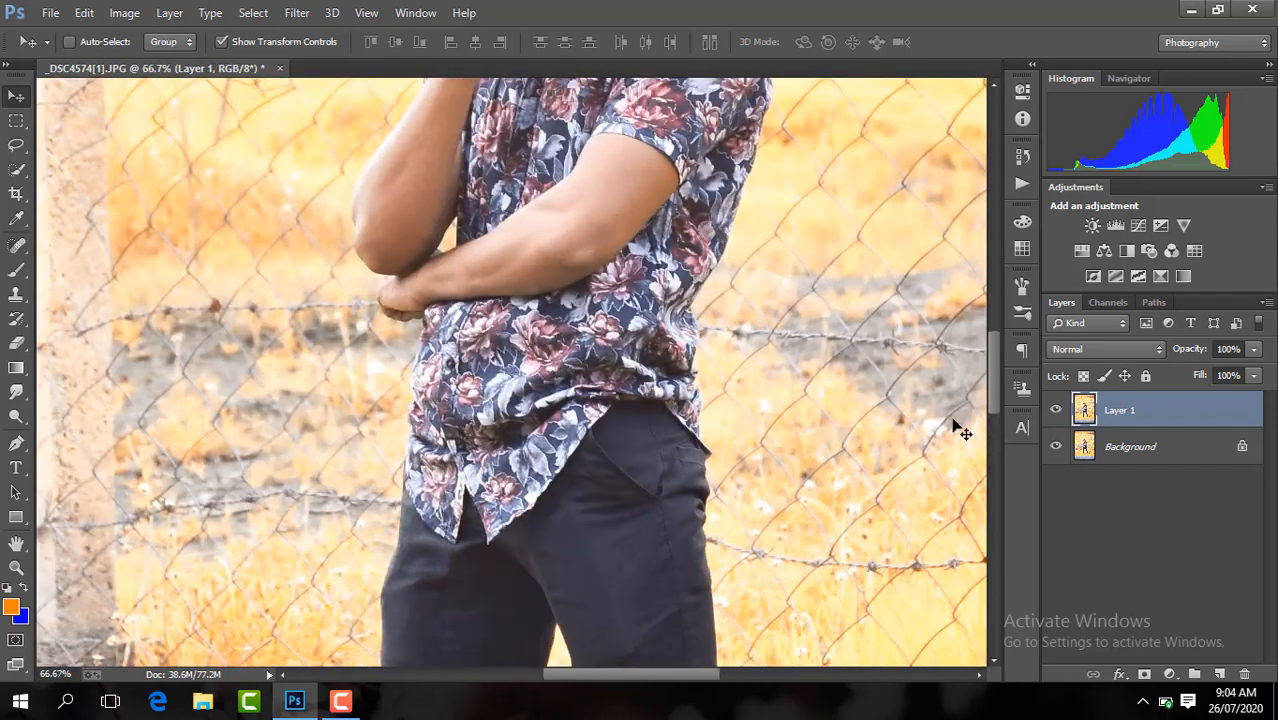
drag(995, 410, 984, 352)
key(ctrl+plus)
key(ctrl+plus)
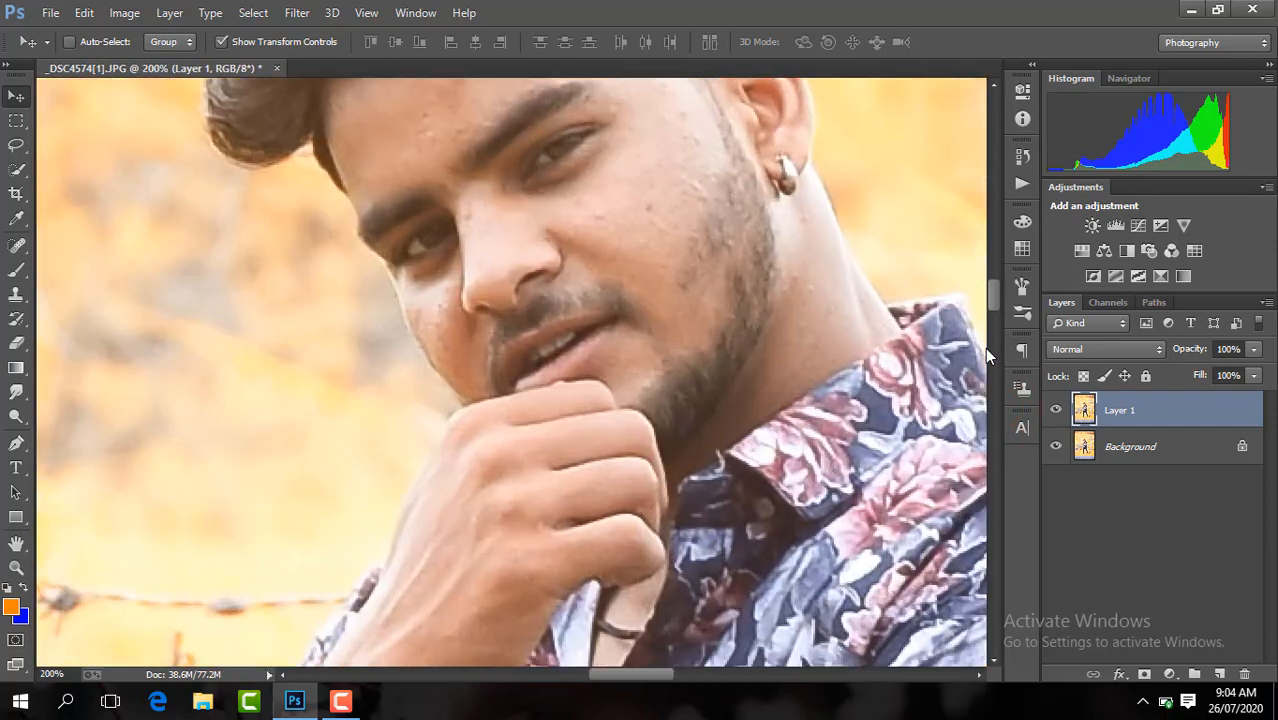
drag(990, 300, 988, 282)
key(ctrl+minus)
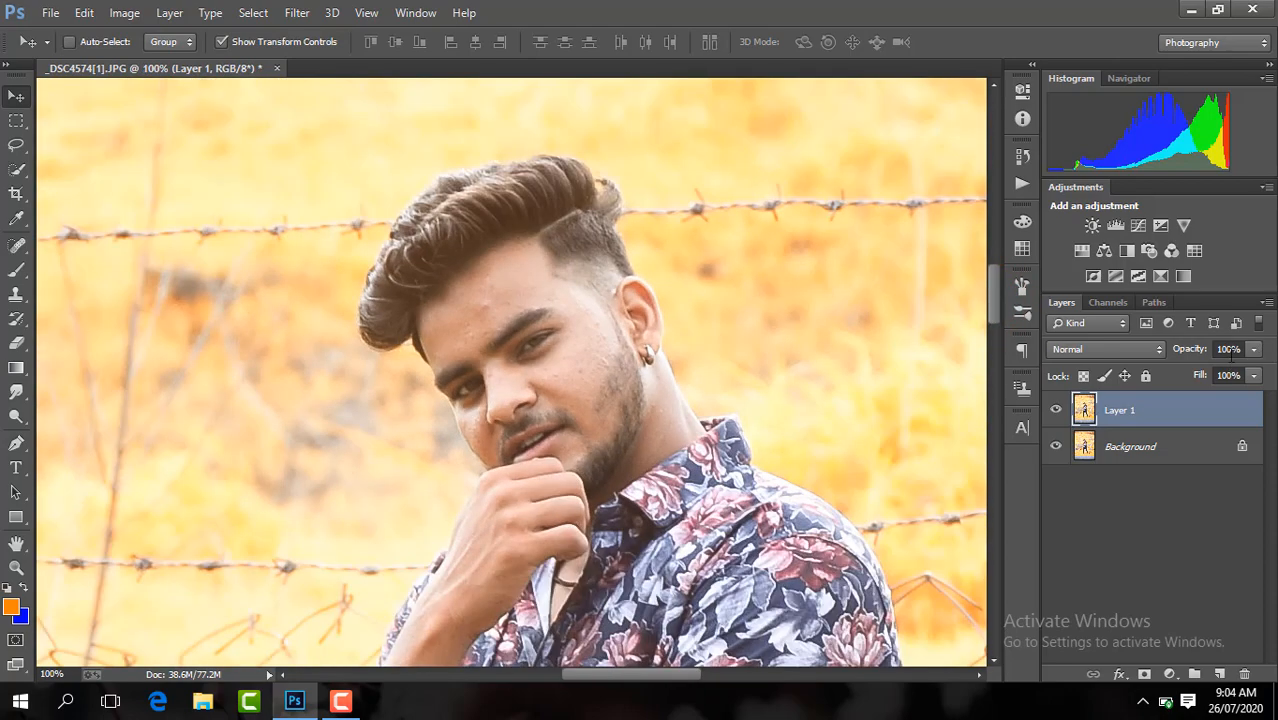
key(ctrl+plus)
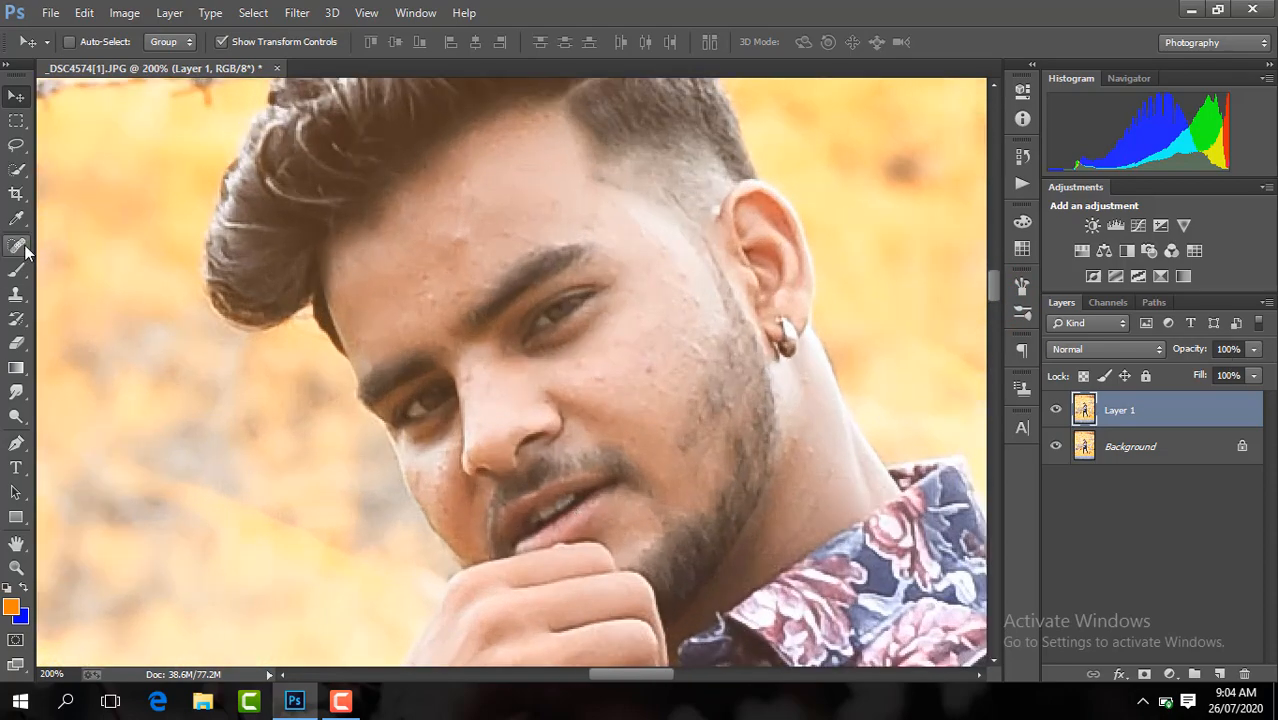
click(18, 244)
click(457, 234)
click(505, 224)
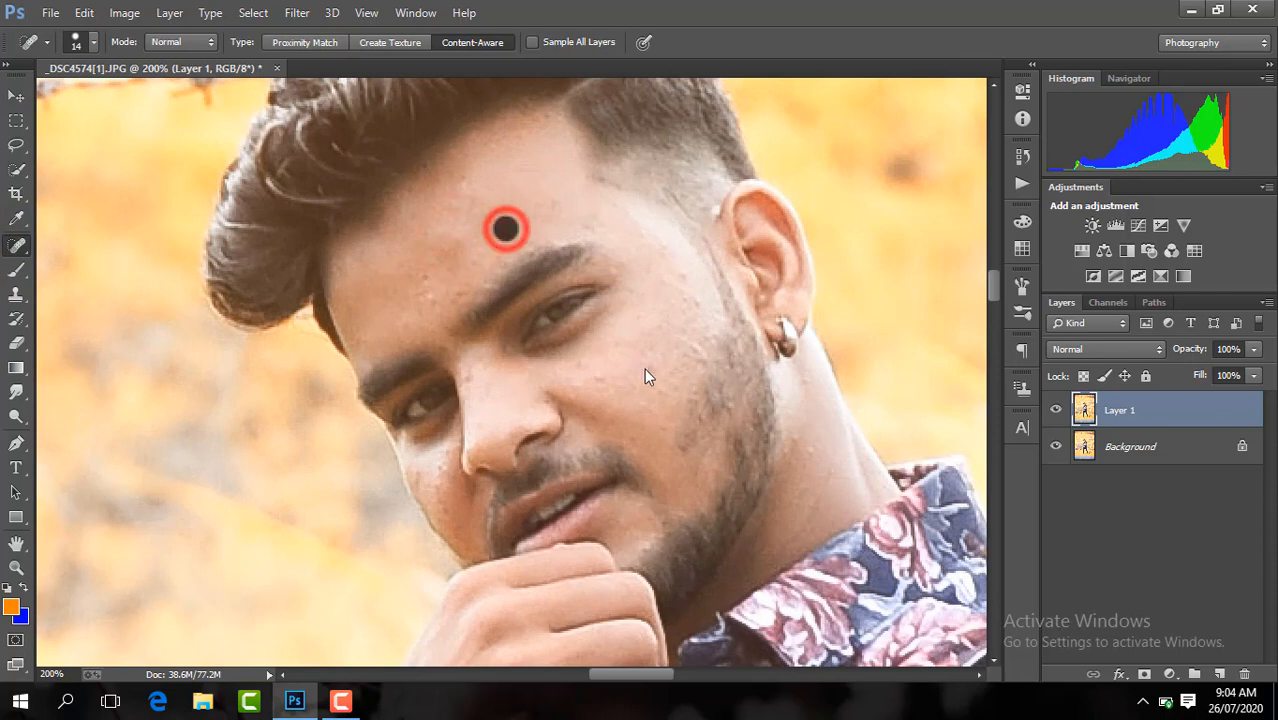
click(654, 370)
click(690, 300)
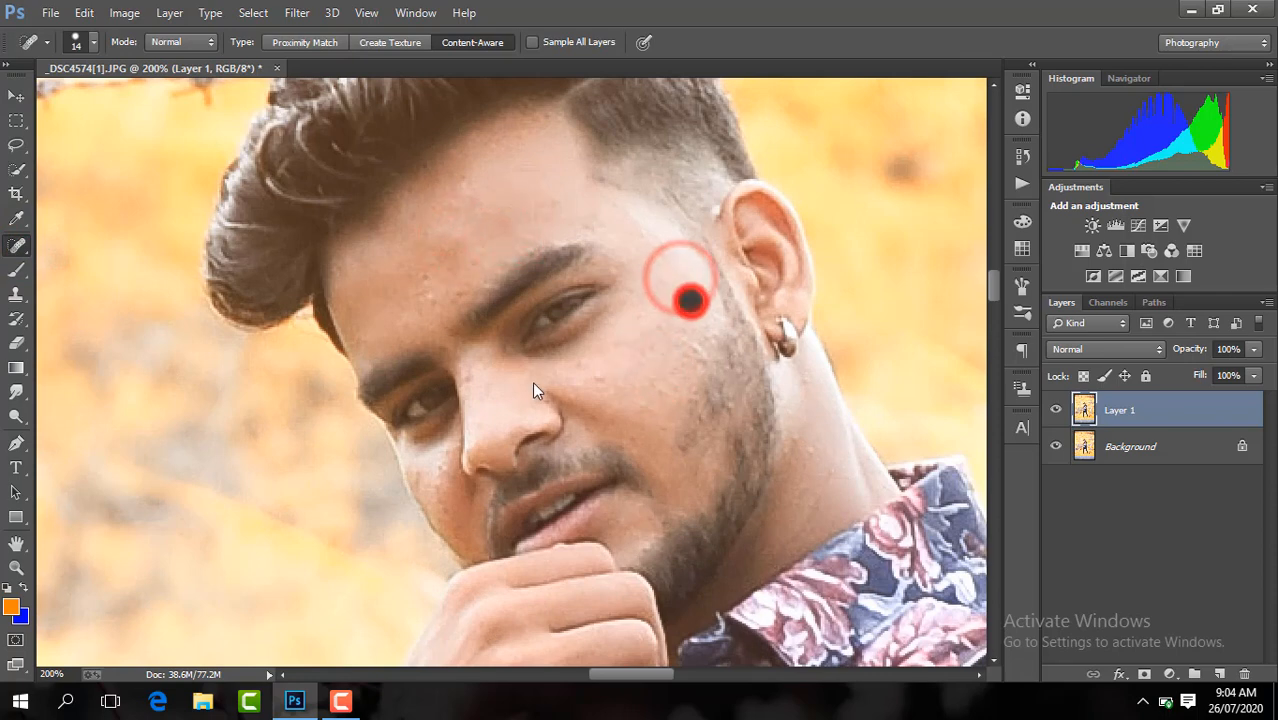
click(470, 373)
click(602, 377)
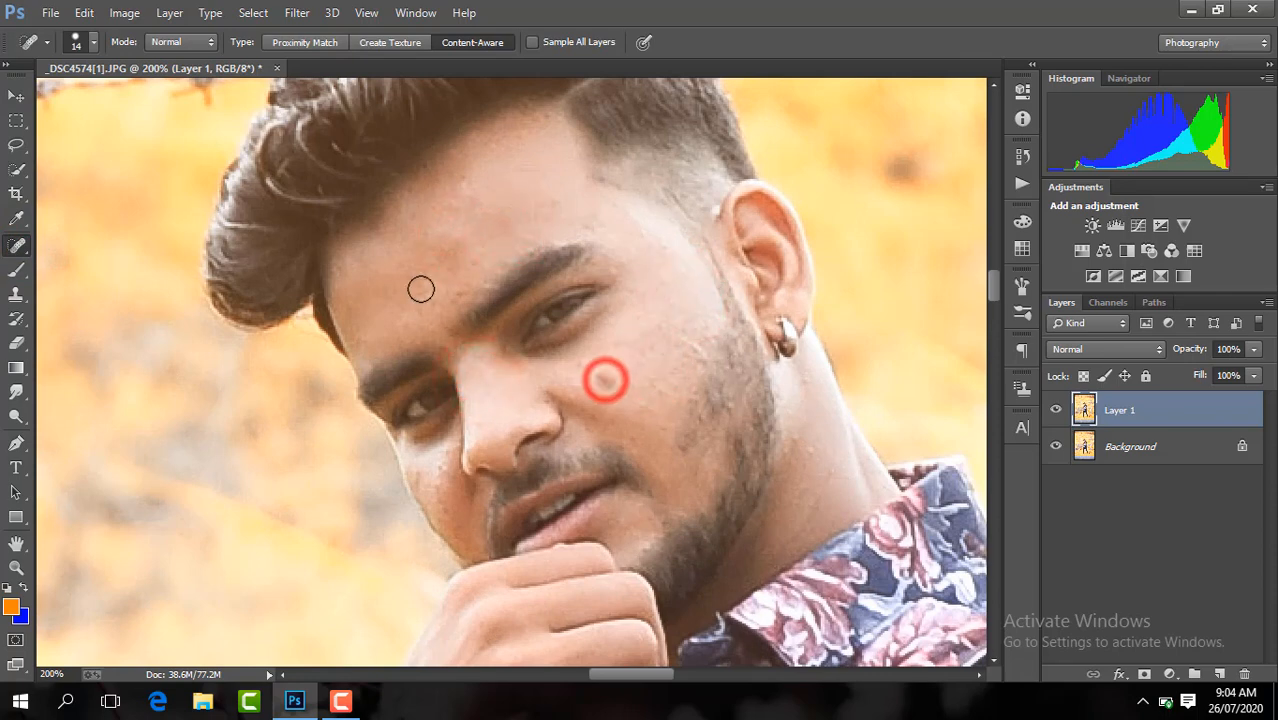
click(429, 299)
click(463, 183)
click(585, 217)
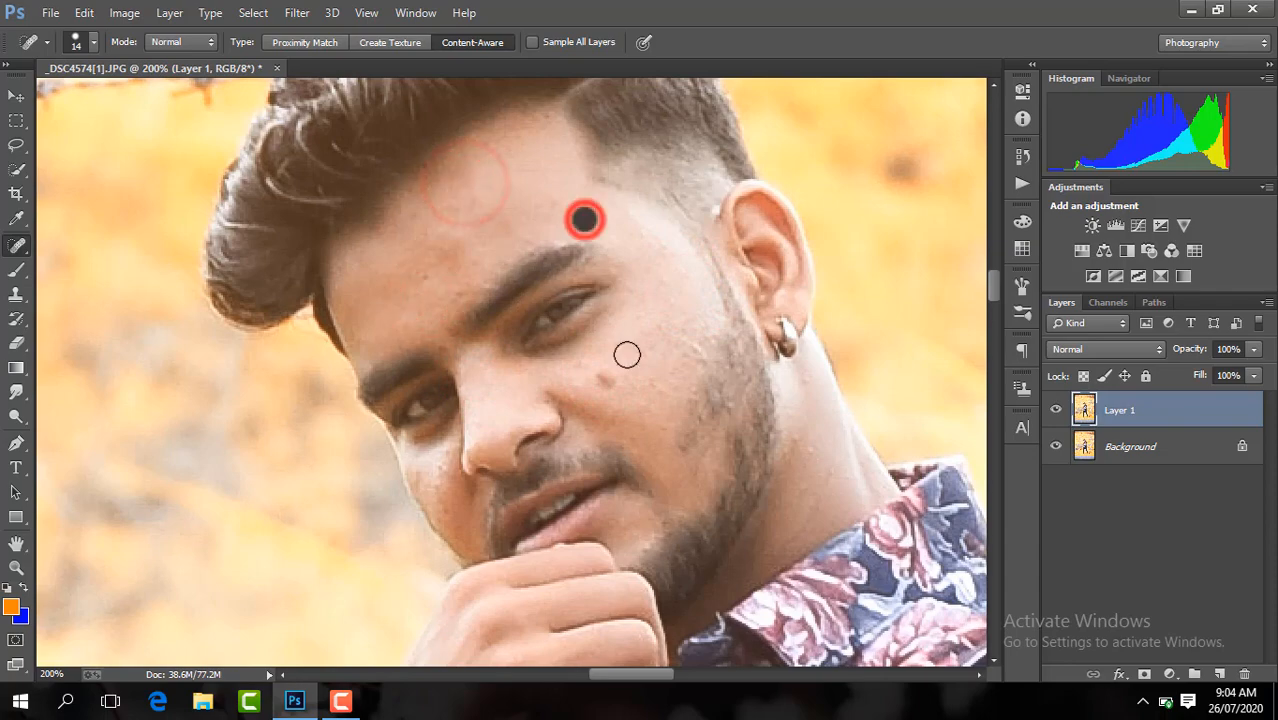
click(603, 379)
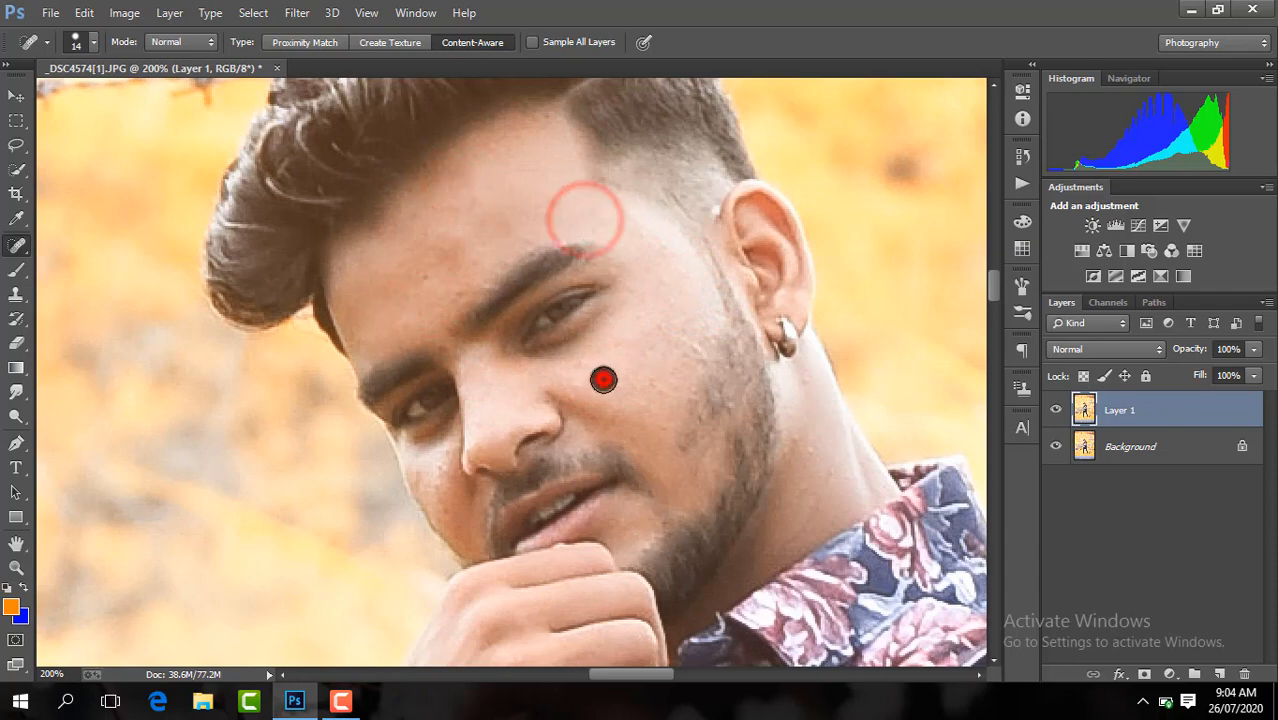
Merge the retouched layers and duplicate the result as a layer at 55% opacity.
right_click(1226, 410)
click(953, 558)
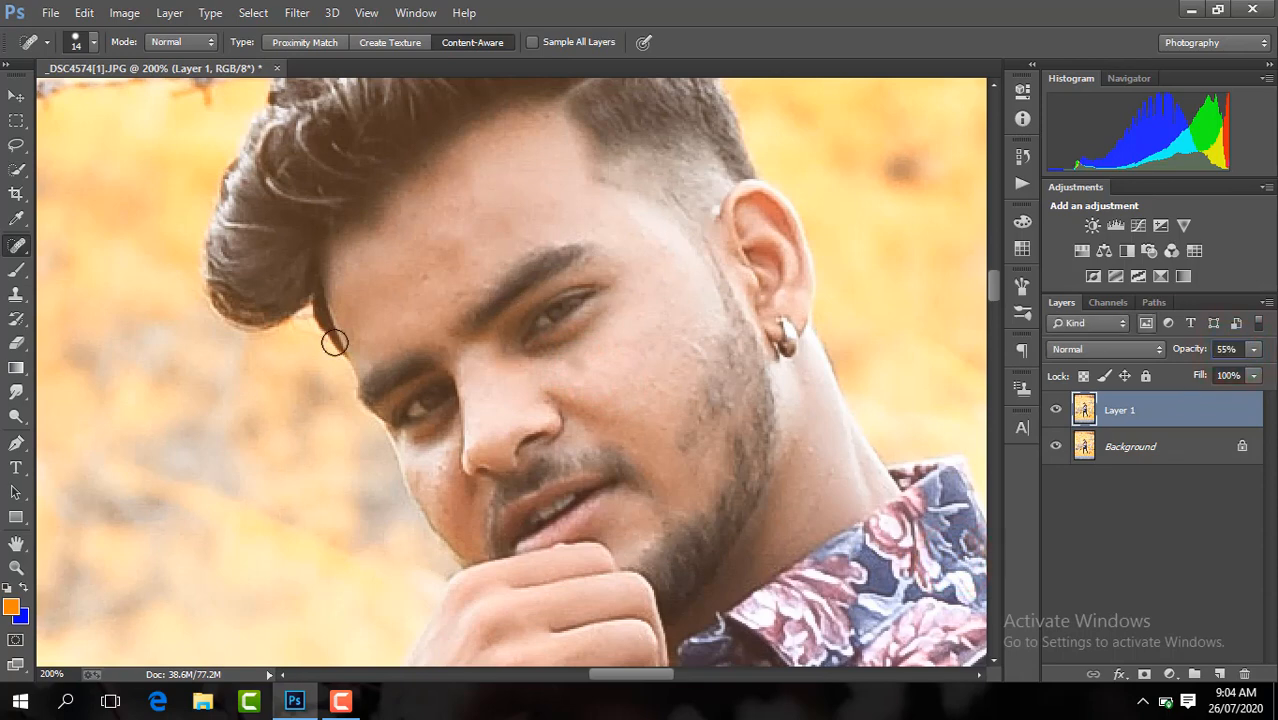
Smooth the skin on the man's forehead and cheek with the Smudge tool at a 62 px brush size.
click(18, 391)
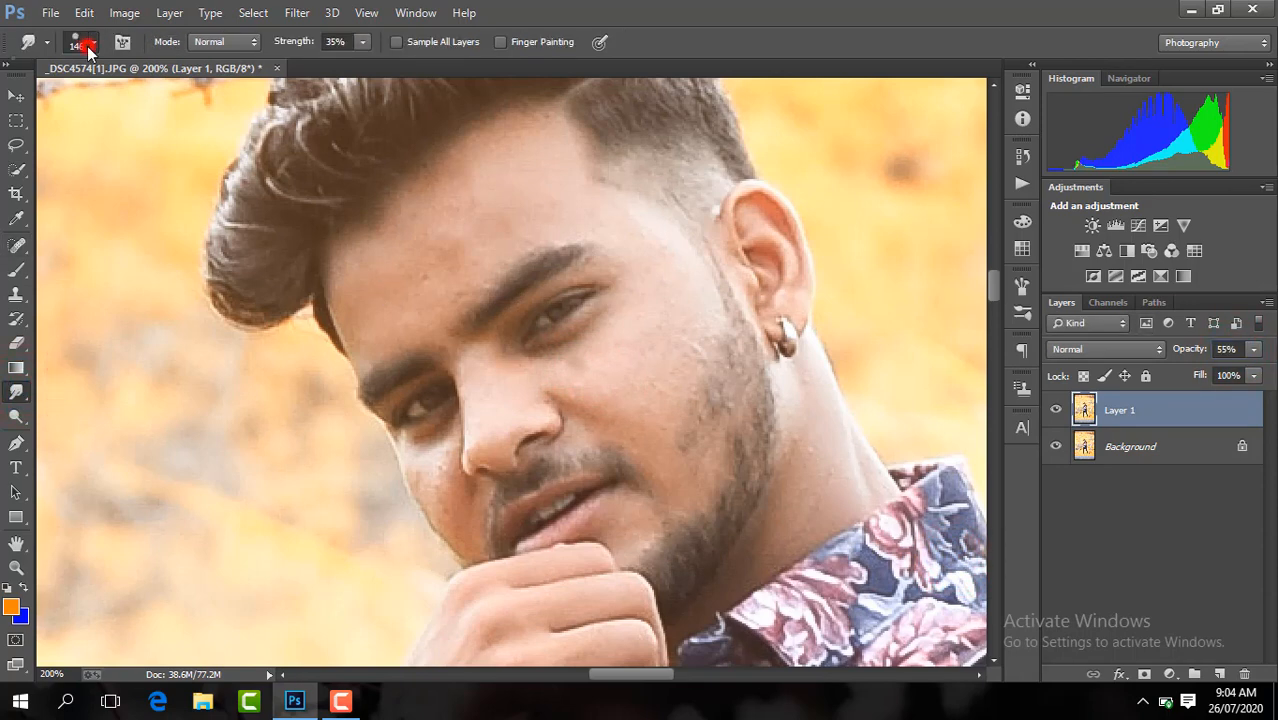
click(86, 45)
click(134, 101)
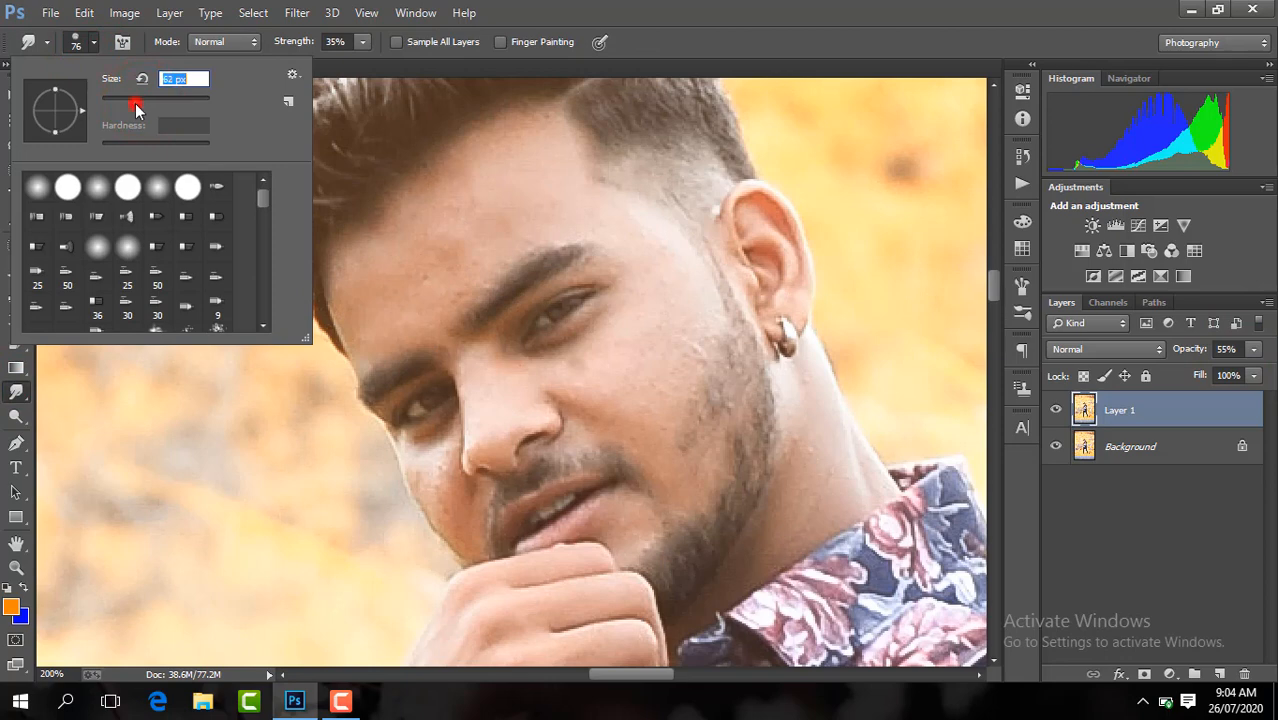
click(385, 300)
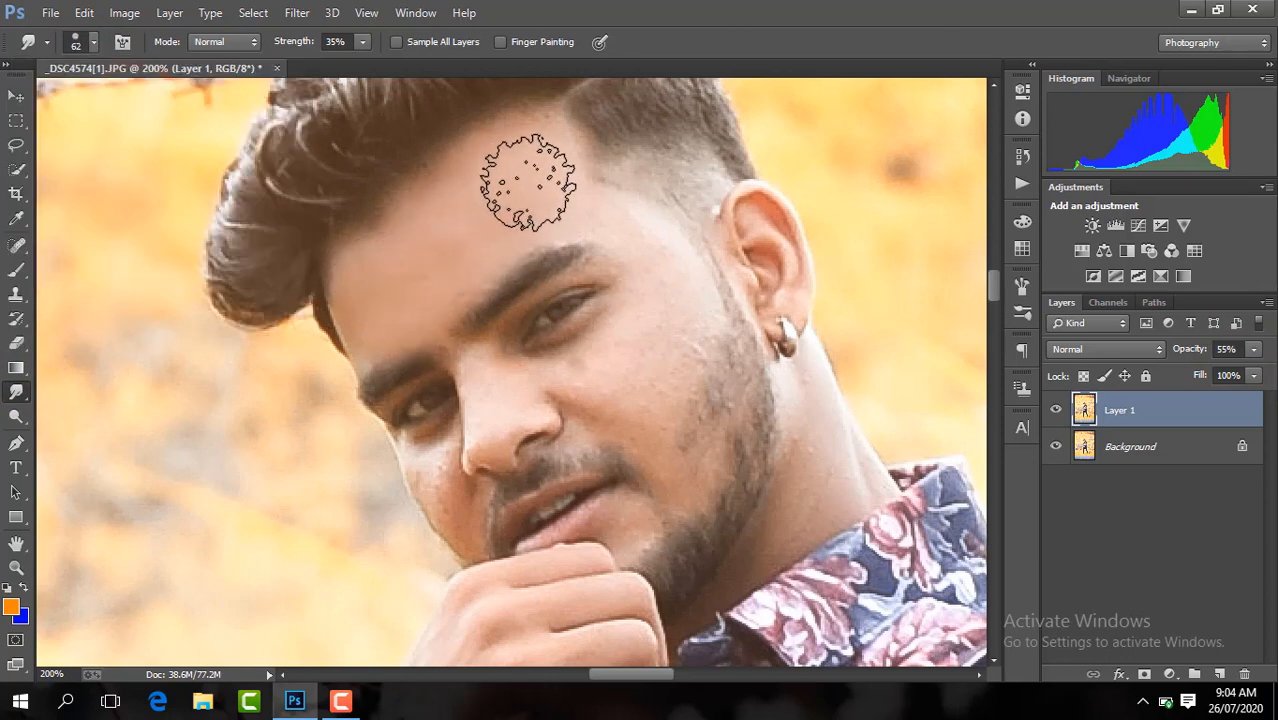
mouse_move(396, 307)
mouse_down()
mouse_move(373, 289)
mouse_move(385, 284)
mouse_up()
mouse_move(632, 387)
mouse_down()
mouse_move(608, 365)
mouse_move(645, 329)
mouse_move(659, 283)
mouse_move(669, 329)
mouse_move(645, 379)
mouse_move(617, 397)
mouse_move(600, 371)
mouse_move(654, 297)
mouse_up()
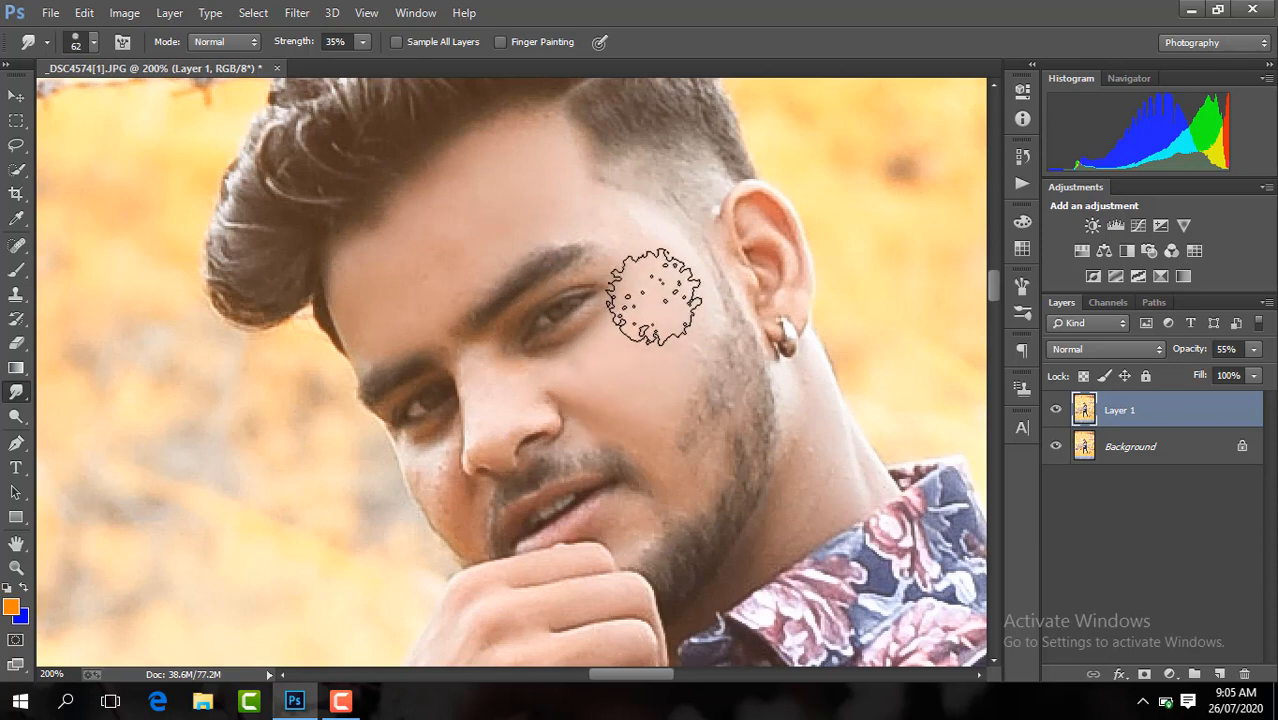
Reduce the smudge brush to 43 px and smooth the temple, the skin beside the eye and the cheek.
click(93, 44)
click(640, 270)
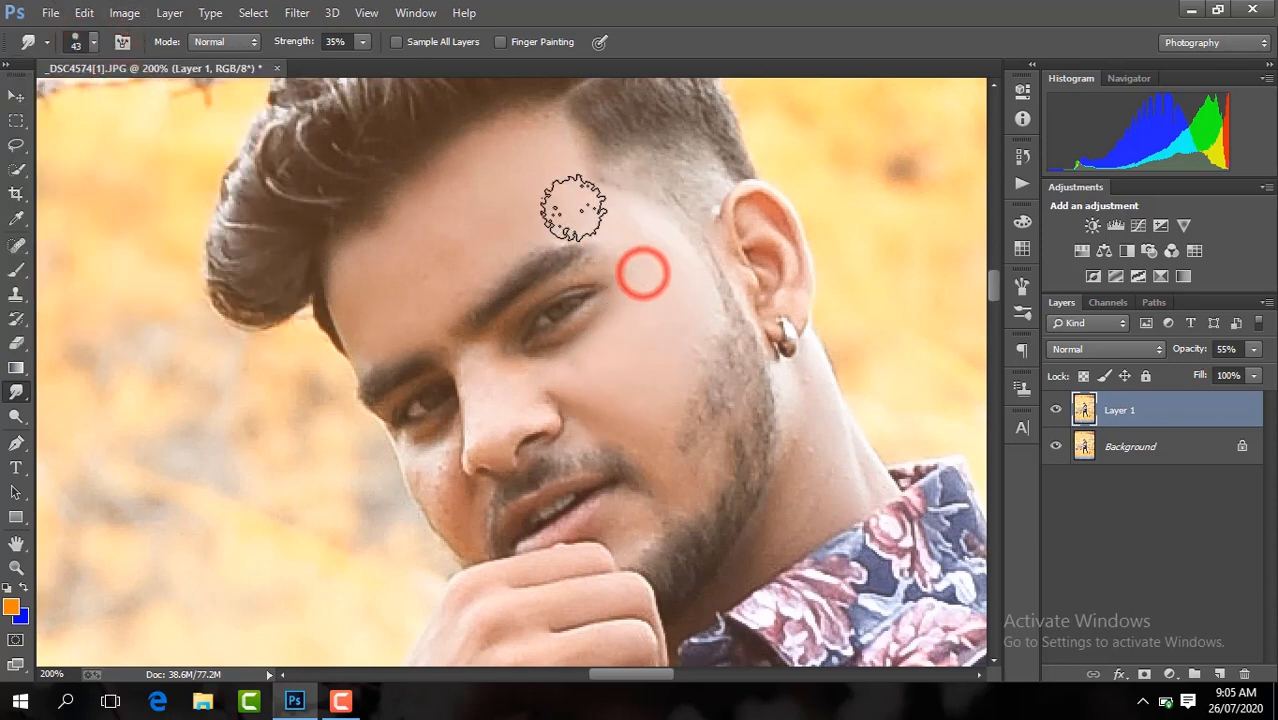
drag(646, 304, 673, 271)
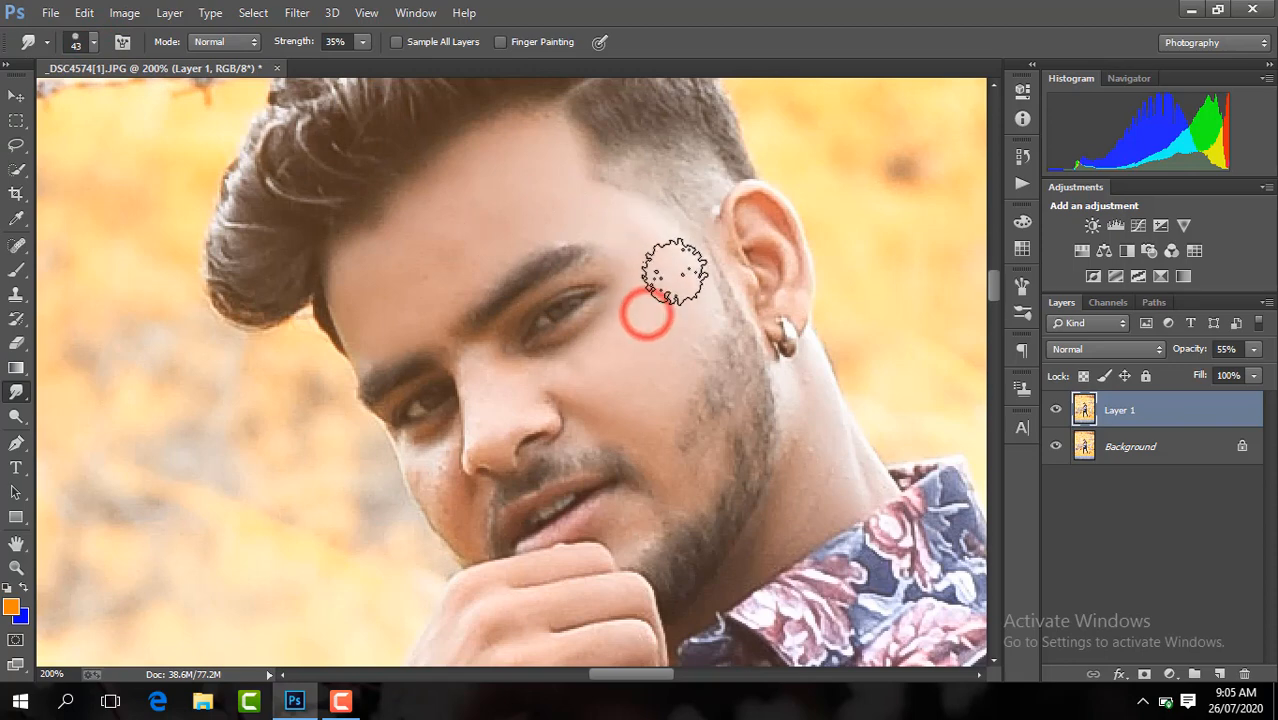
drag(645, 396, 640, 416)
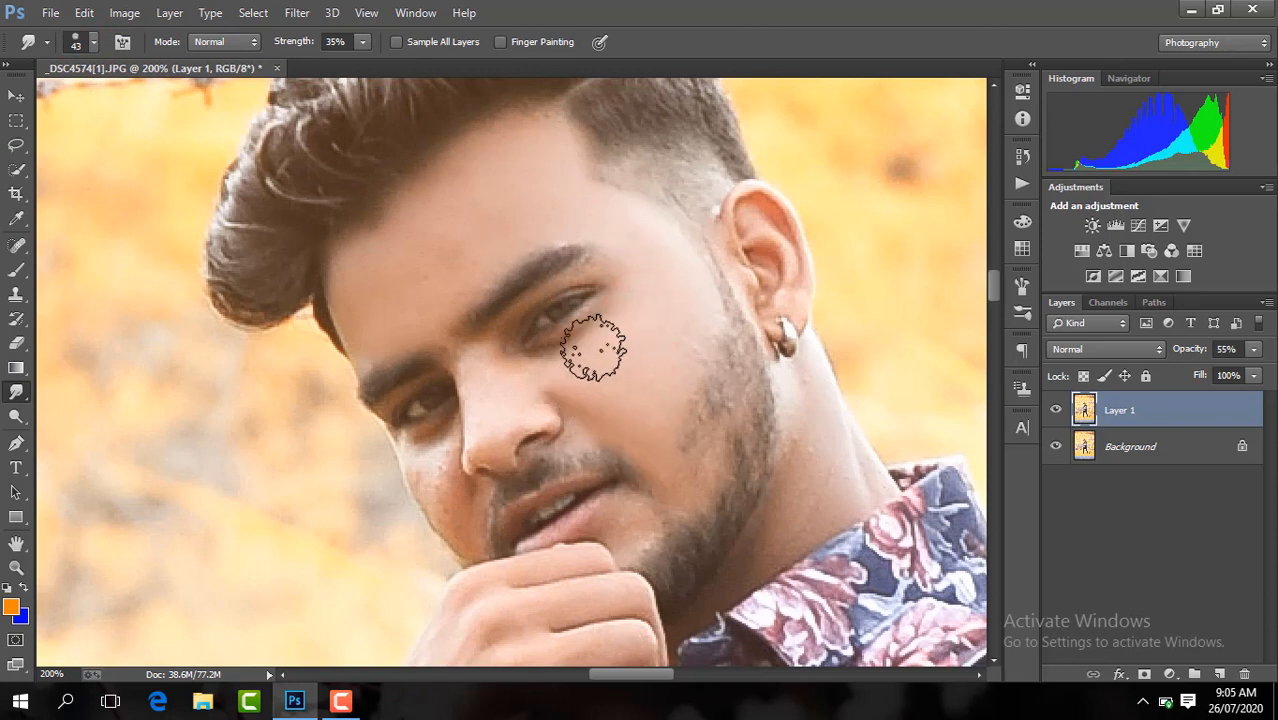
Smudge the nose, both cheeks and the skin around the mouth smooth with a 29 px brush.
drag(997, 297, 995, 304)
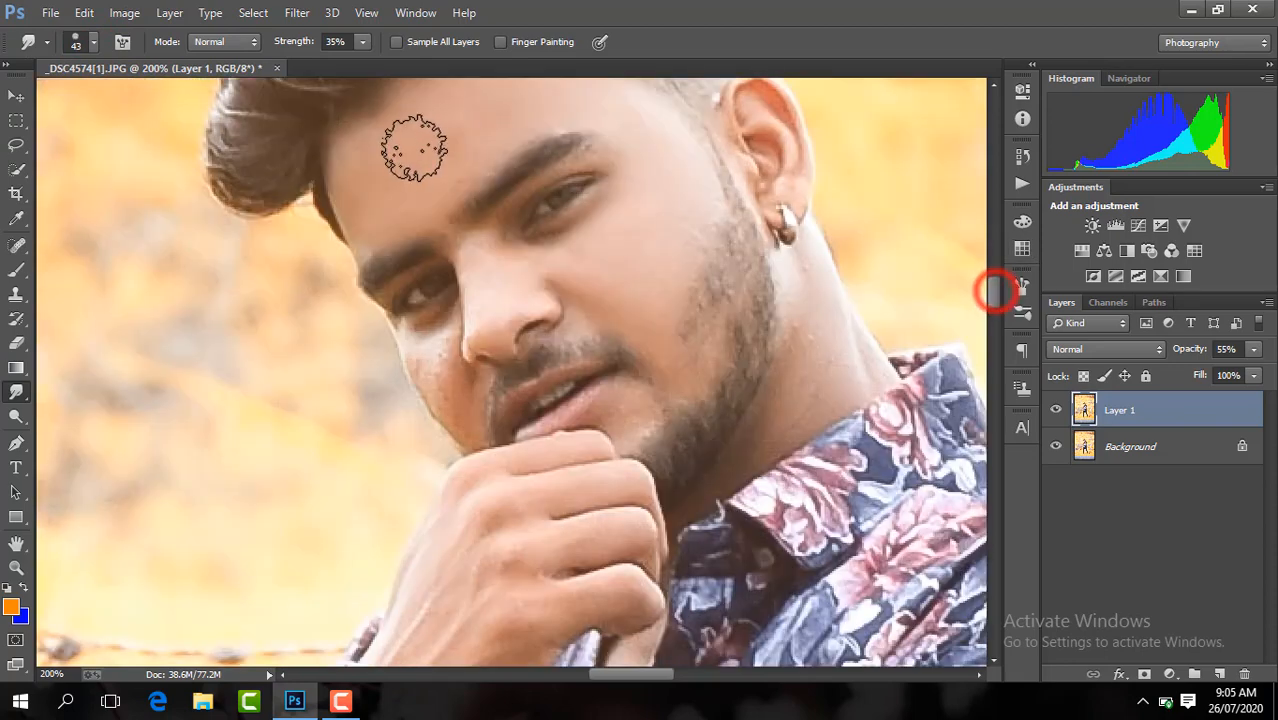
click(91, 42)
drag(119, 98, 111, 98)
click(494, 314)
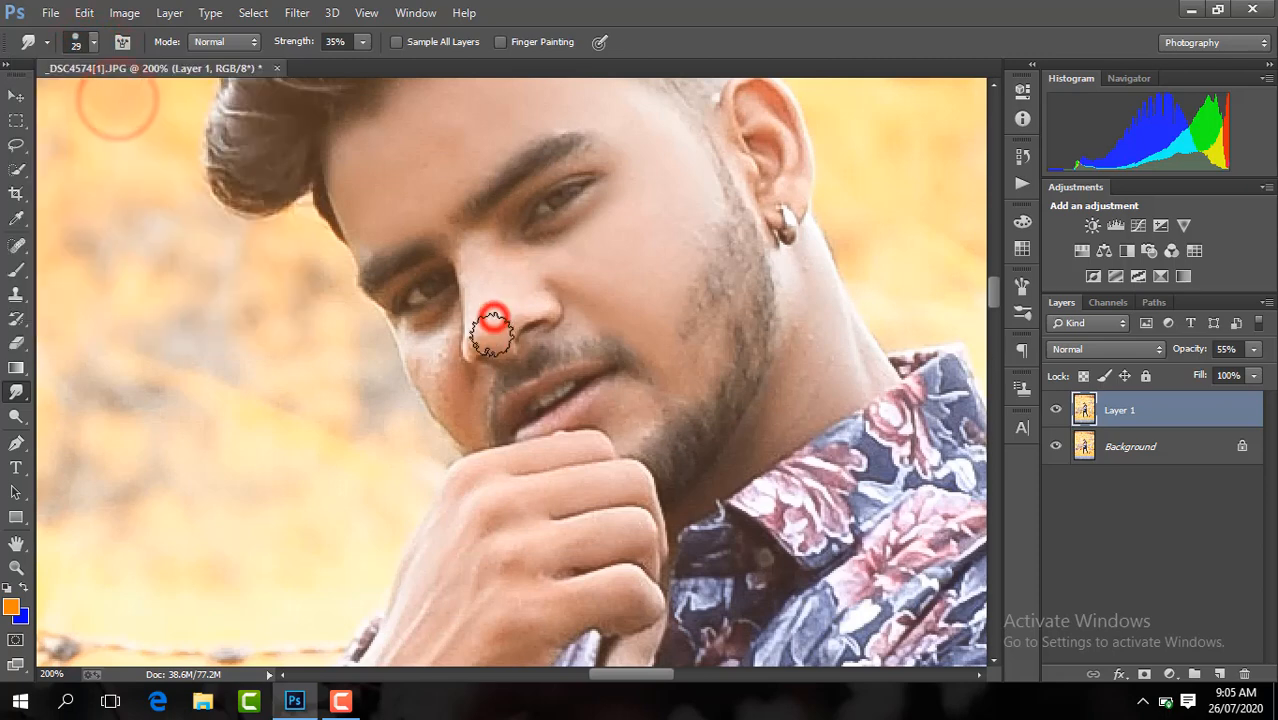
mouse_move(494, 314)
mouse_down()
mouse_move(482, 265)
mouse_move(484, 280)
mouse_move(490, 257)
mouse_move(520, 252)
mouse_move(478, 251)
mouse_move(575, 263)
mouse_move(523, 262)
mouse_move(553, 244)
mouse_move(490, 310)
mouse_up()
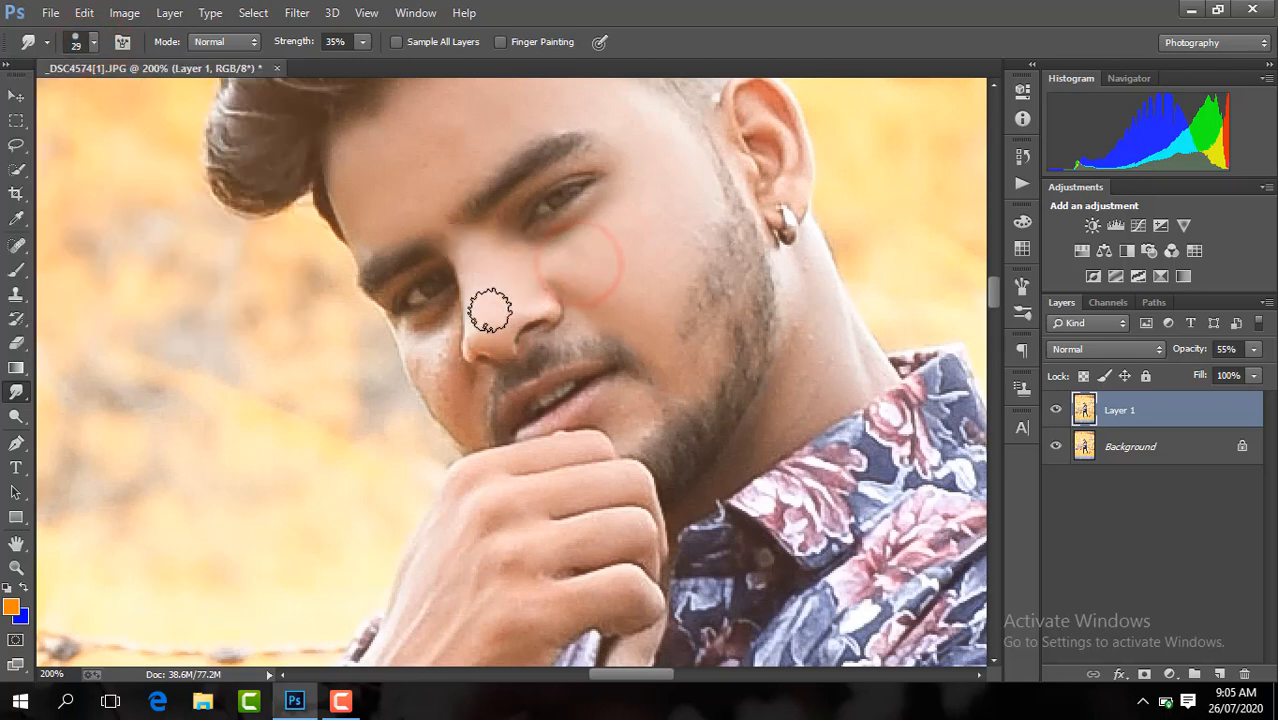
mouse_move(610, 298)
mouse_down()
mouse_move(579, 304)
mouse_move(650, 329)
mouse_move(679, 368)
mouse_move(677, 281)
mouse_up()
drag(622, 418, 630, 414)
mouse_move(463, 406)
mouse_down()
mouse_move(434, 366)
mouse_move(431, 326)
mouse_move(442, 391)
mouse_move(463, 385)
mouse_up()
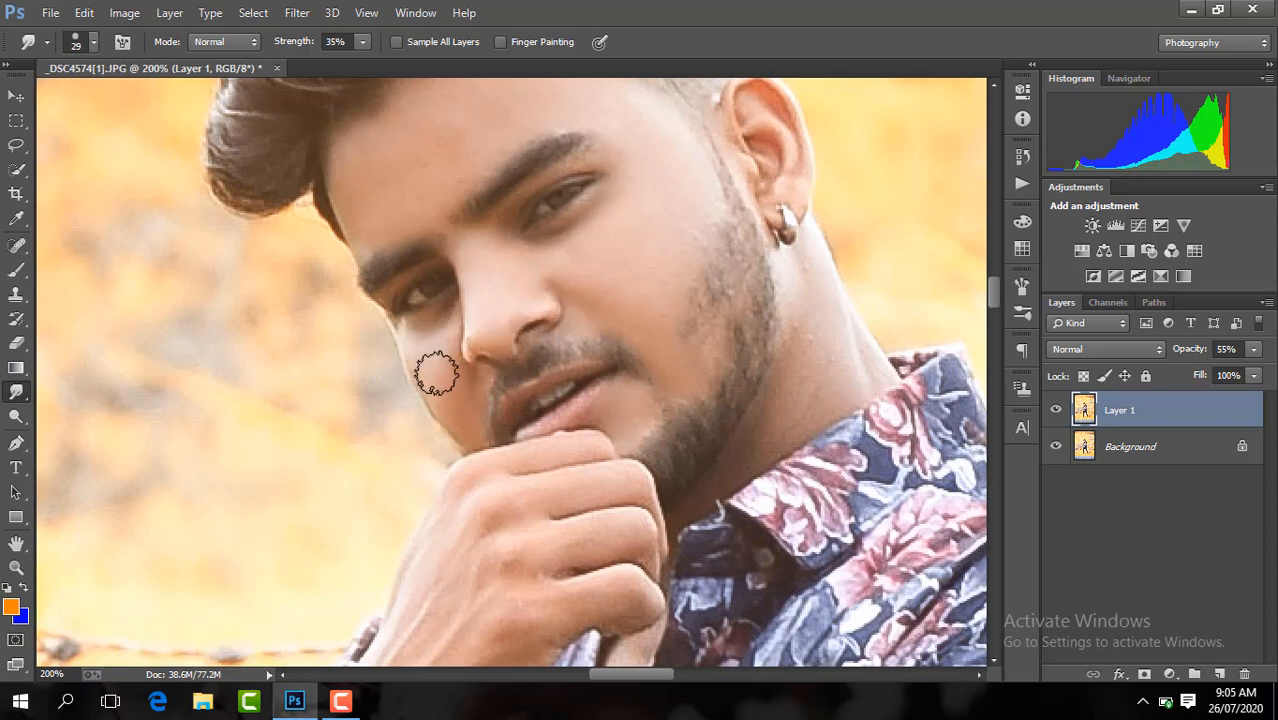
Smooth the skin of the man's ear and neck with the Smudge tool.
mouse_move(776, 148)
mouse_down()
mouse_move(766, 117)
mouse_move(787, 185)
mouse_up()
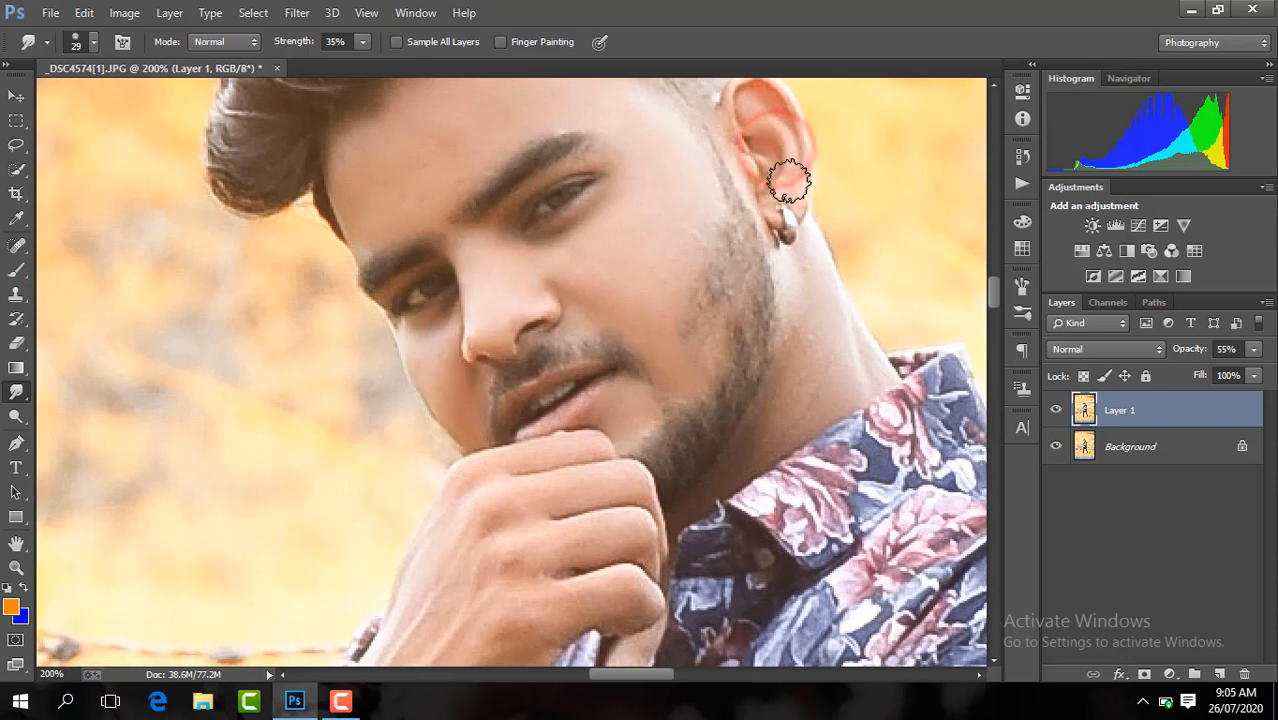
click(805, 298)
drag(805, 298, 813, 317)
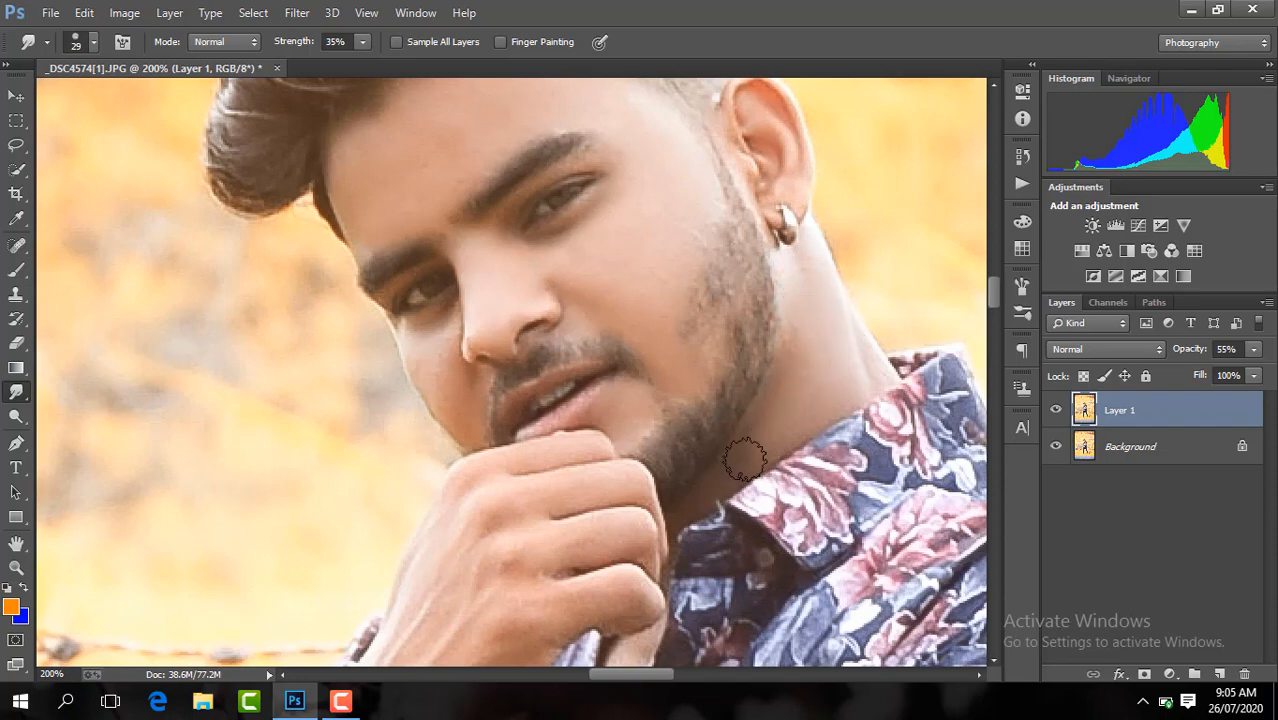
Smooth the skin on both of the man's arms with the Smudge tool at a 78 px brush size.
key(ctrl+minus)
key(ctrl+minus)
drag(997, 312, 994, 350)
key(ctrl+plus)
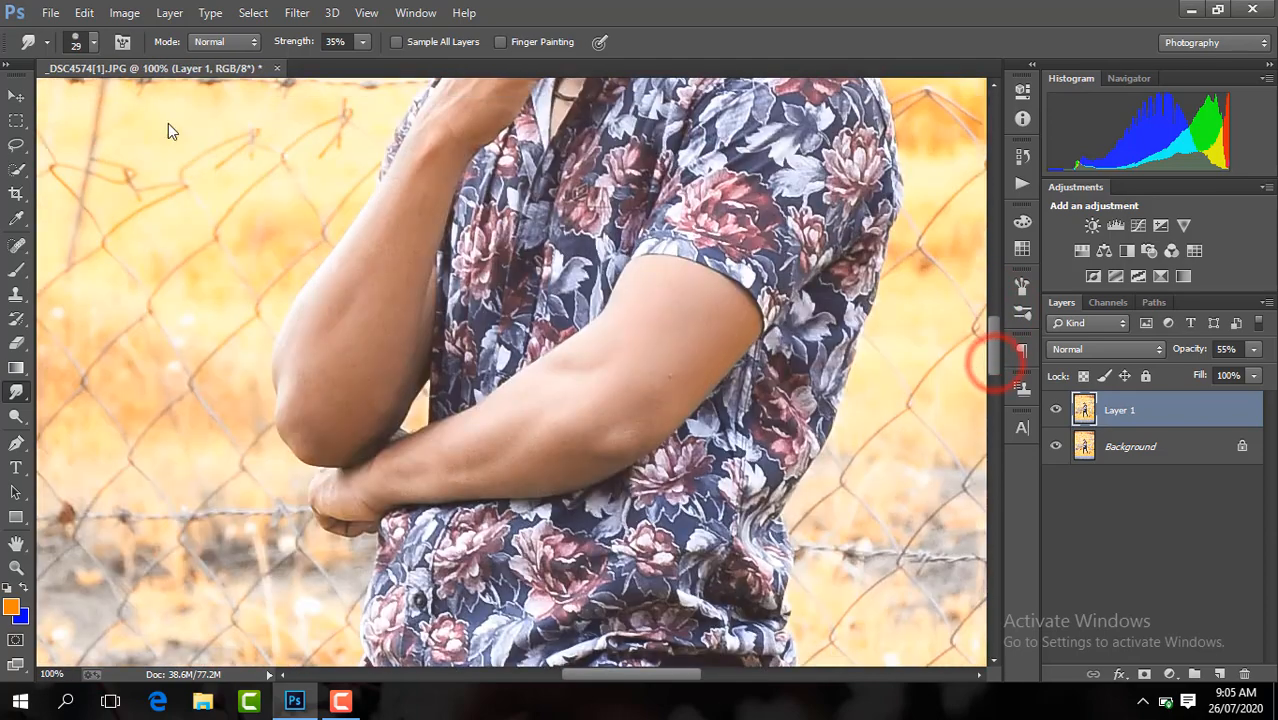
click(94, 42)
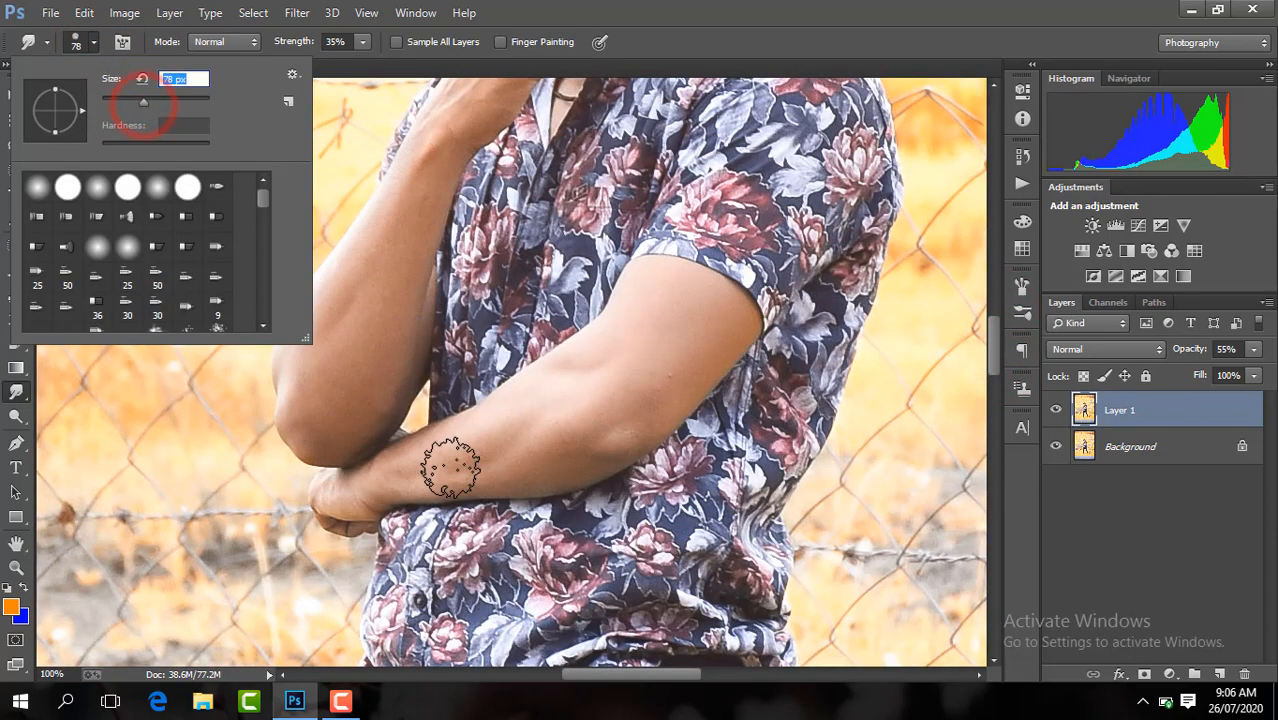
click(455, 457)
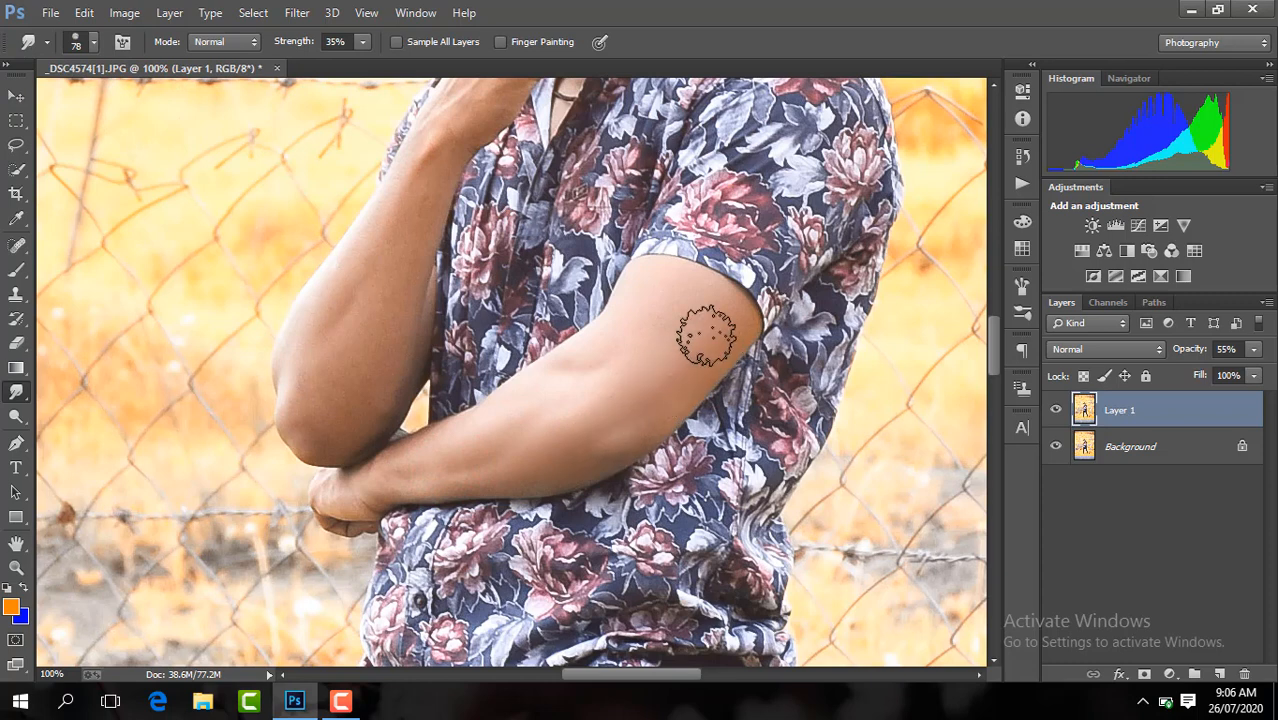
click(712, 312)
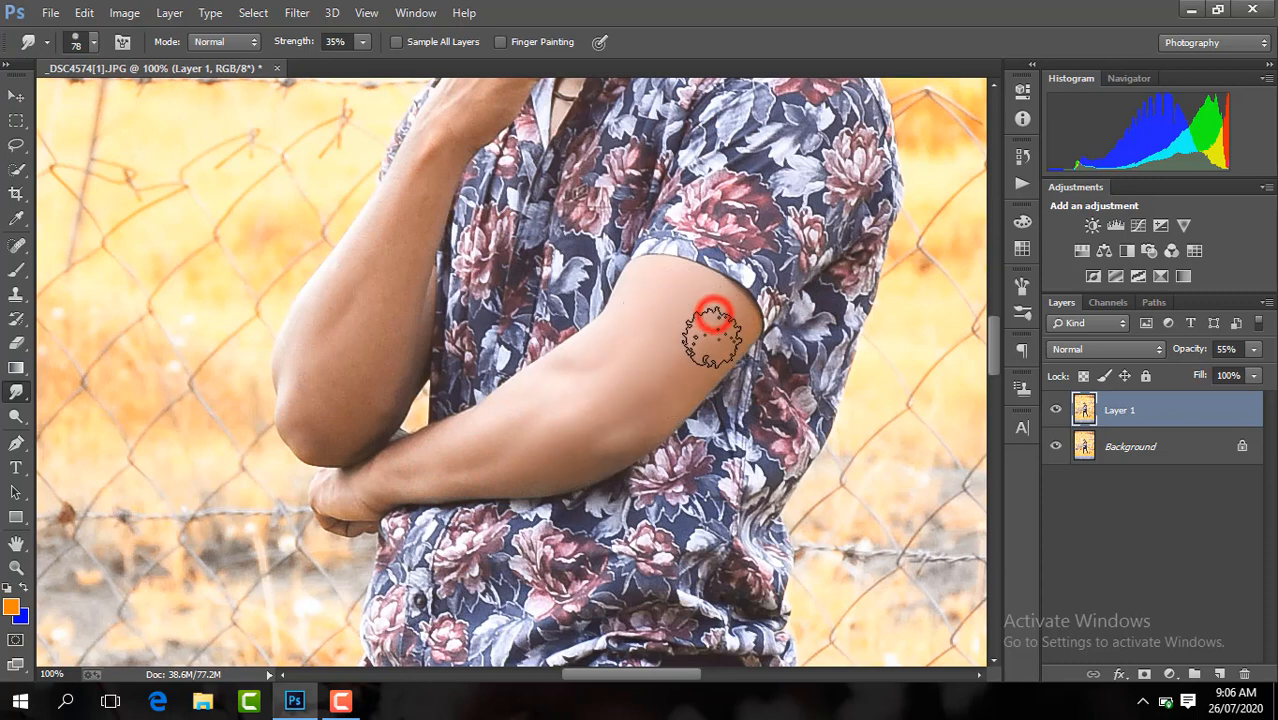
click(502, 443)
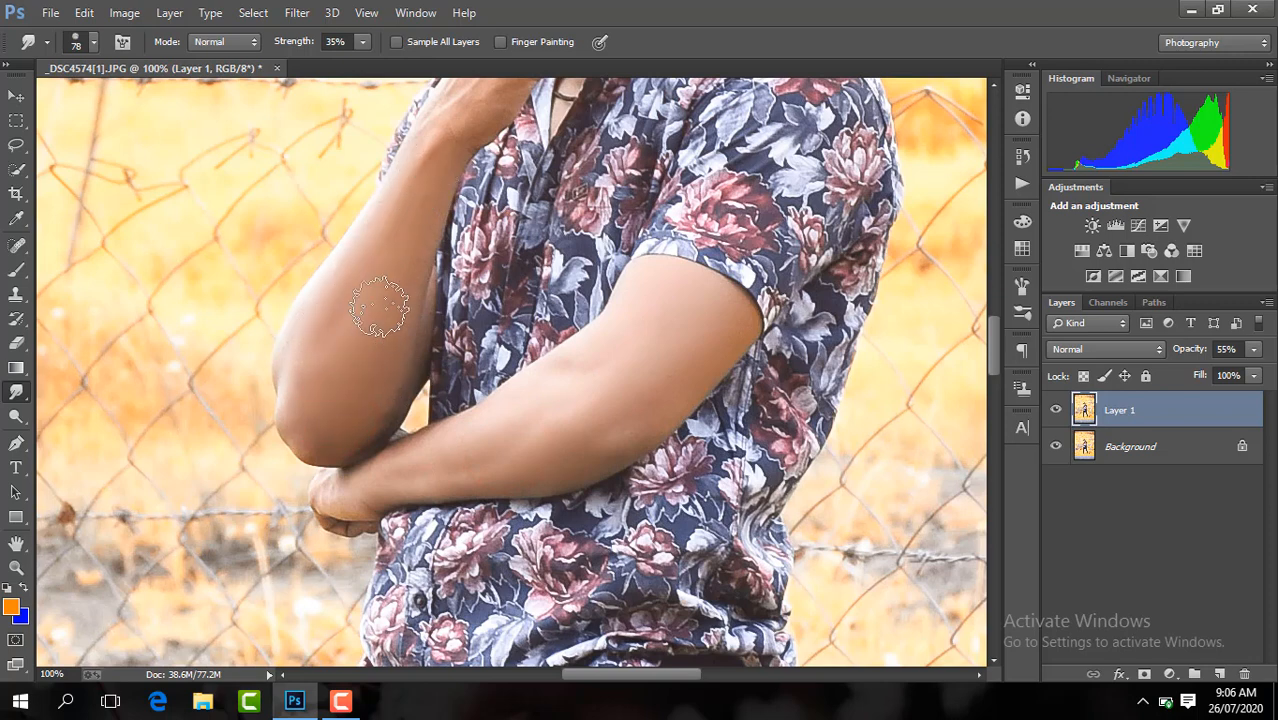
click(343, 399)
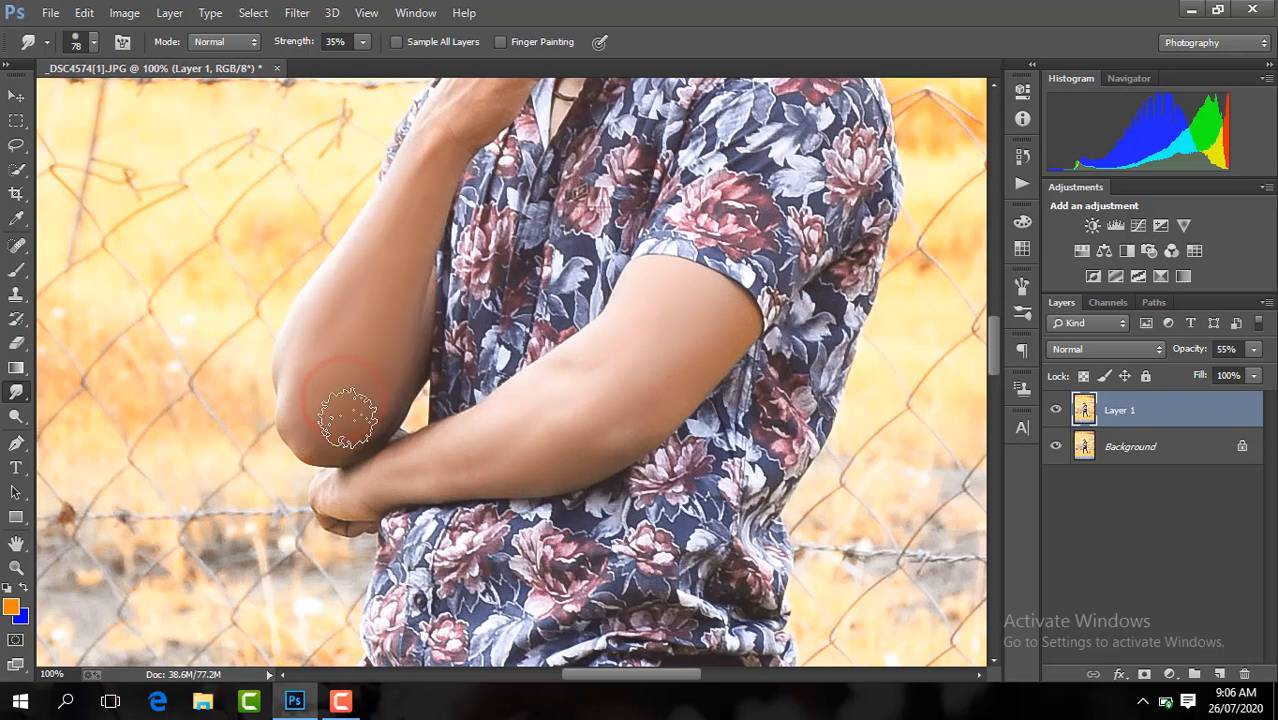
Merge the smoothed layers and duplicate the result as a new layer at 45% opacity.
key(ctrl+minus)
key(ctrl+minus)
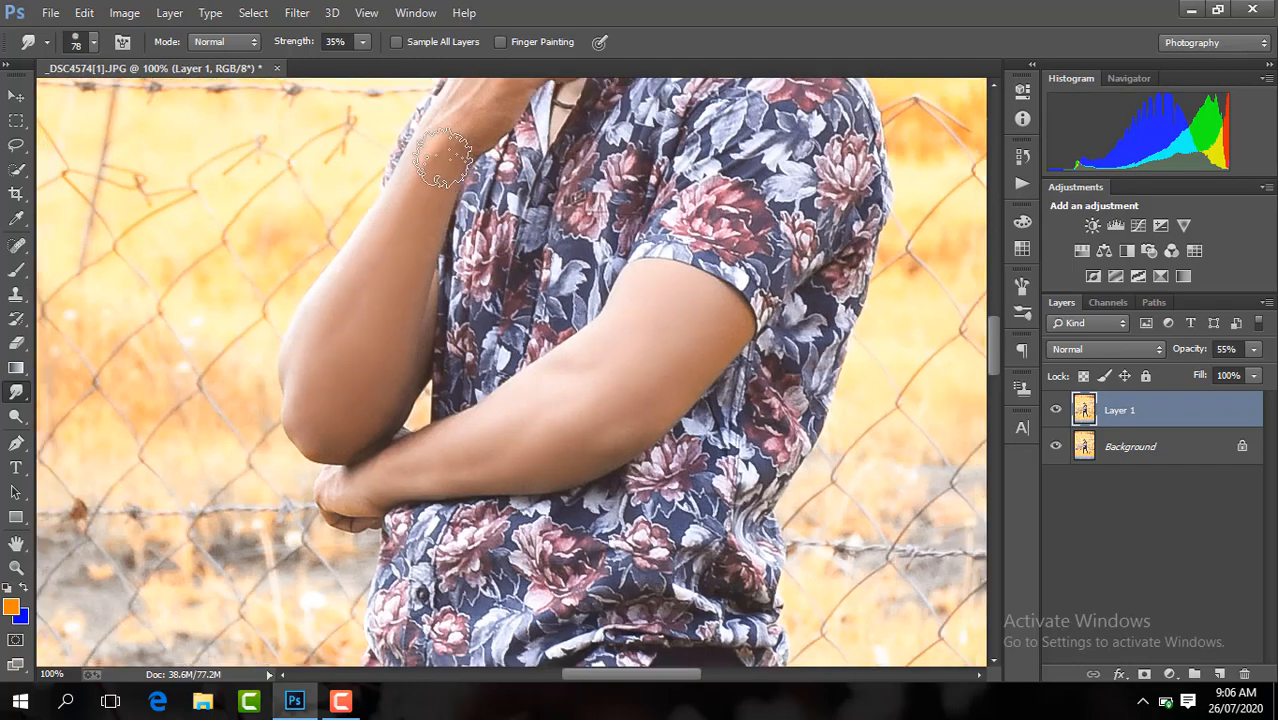
drag(1000, 391, 985, 352)
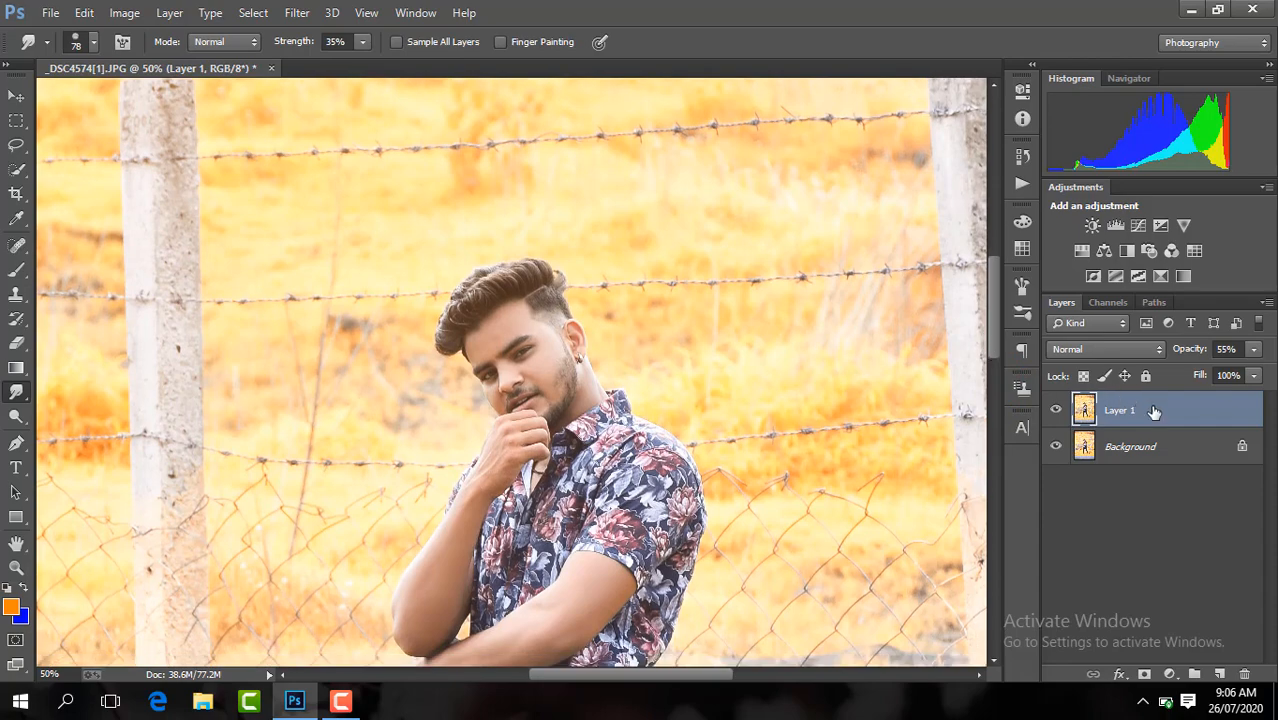
right_click(1150, 412)
click(876, 547)
key(ctrl+plus)
key(ctrl+plus)
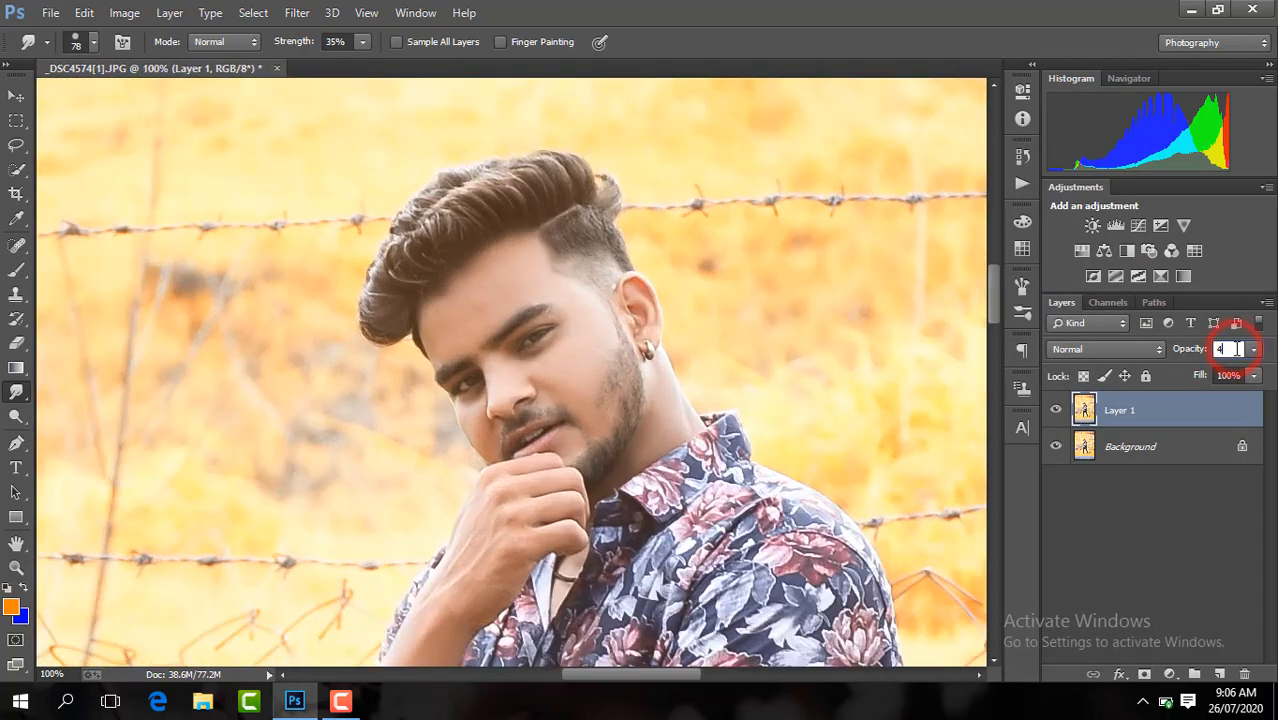
Smudge the forehead and cheek again on the 45% opacity layer with a 62 px brush.
key(ctrl+plus)
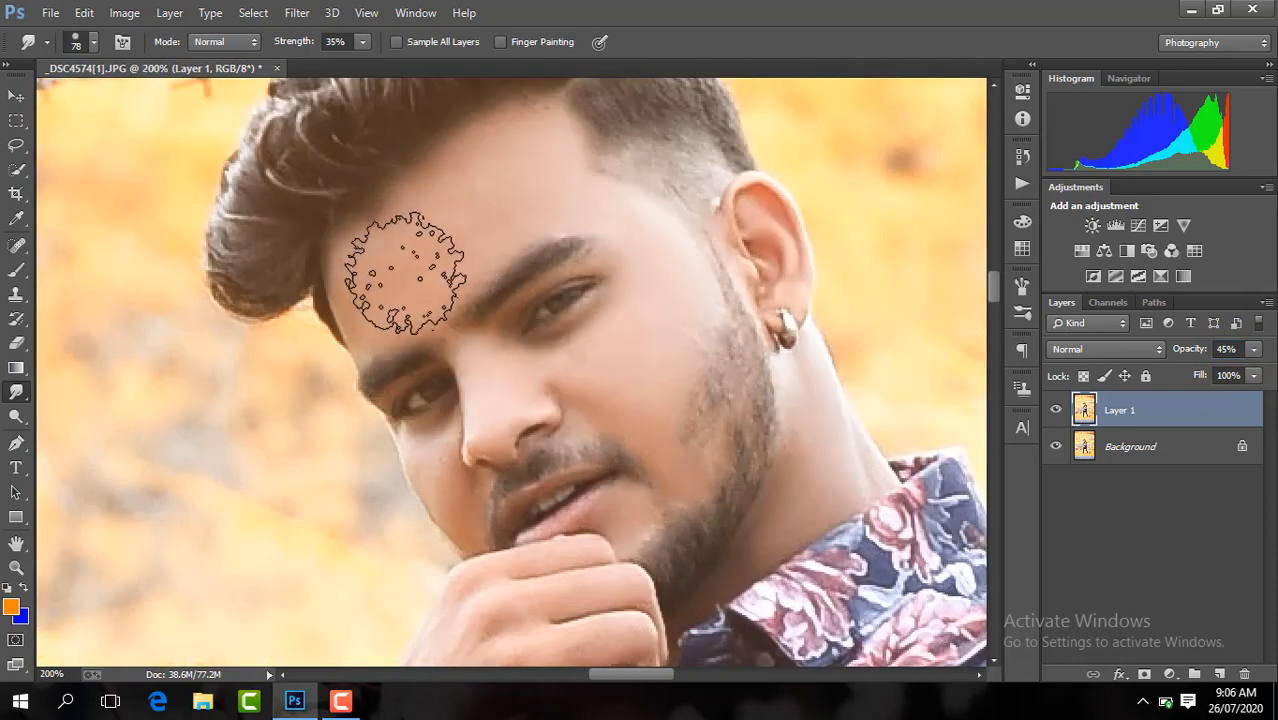
click(93, 46)
drag(135, 103, 121, 106)
click(395, 297)
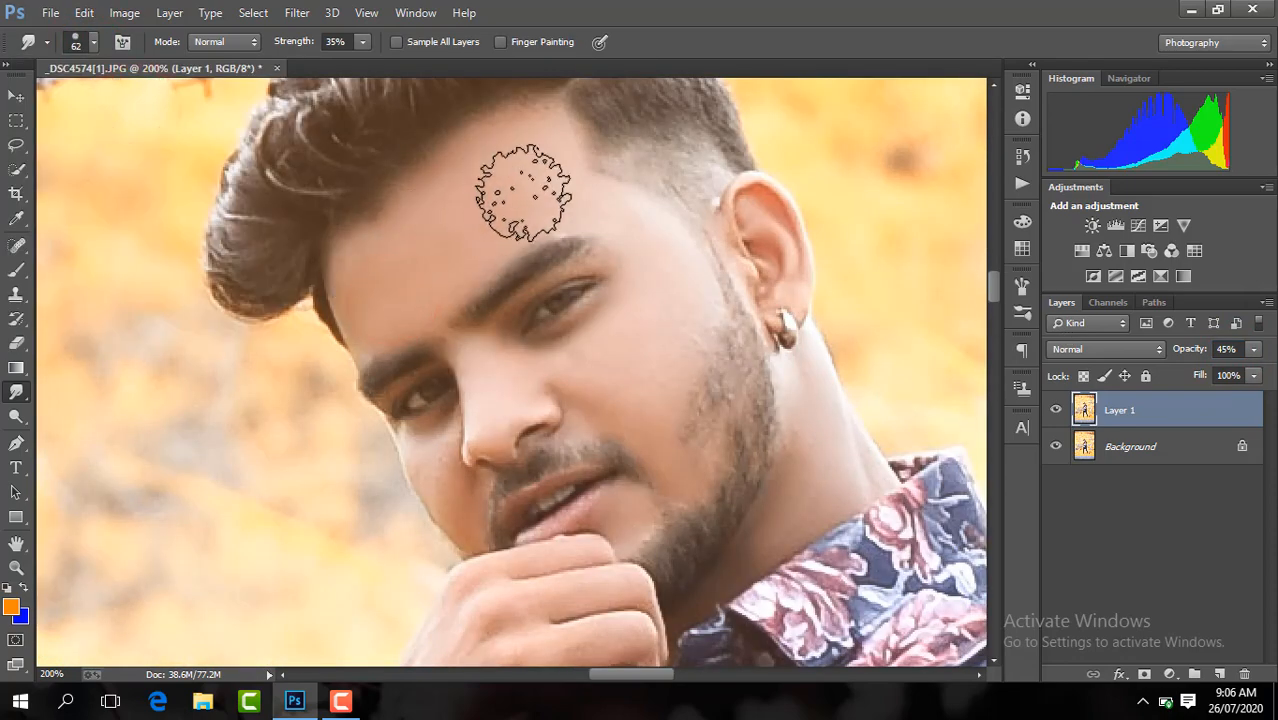
click(391, 279)
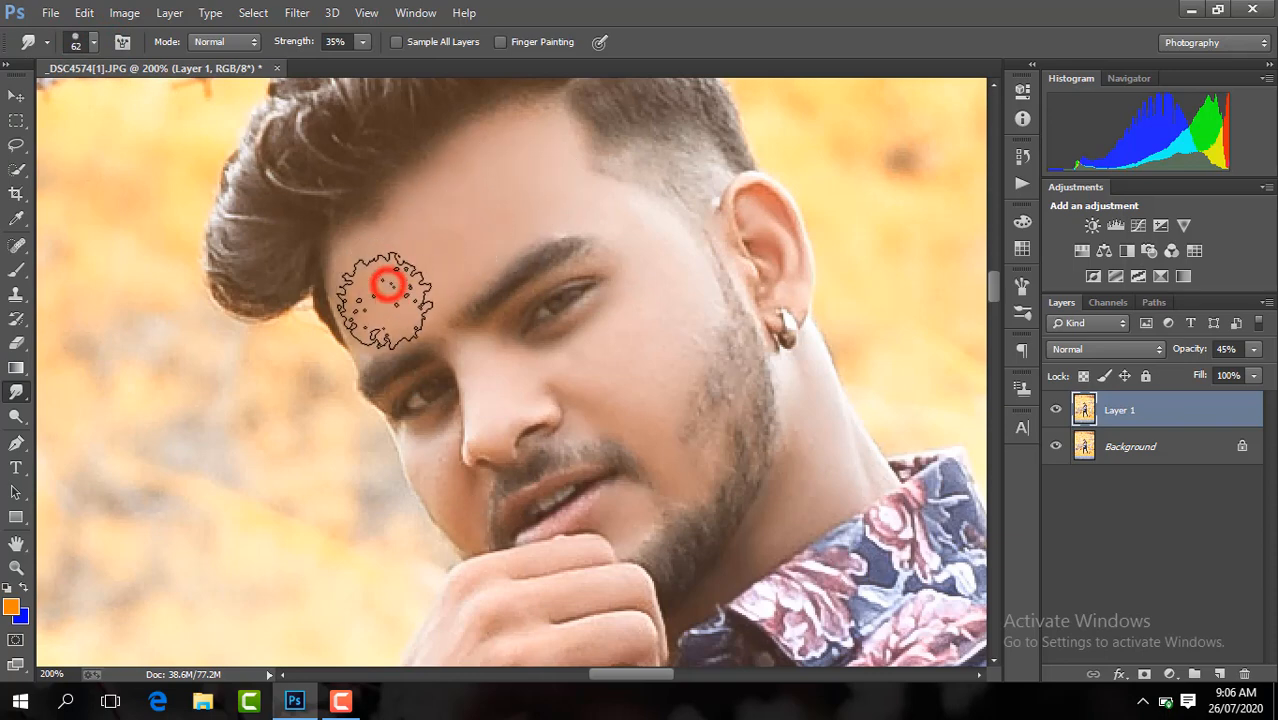
click(648, 386)
mouse_move(657, 315)
mouse_down()
mouse_move(617, 354)
mouse_move(658, 322)
mouse_move(657, 267)
mouse_move(651, 351)
mouse_up()
Reduce the smudge brush to 47 px and smooth the nose and the cheek beside it.
click(94, 45)
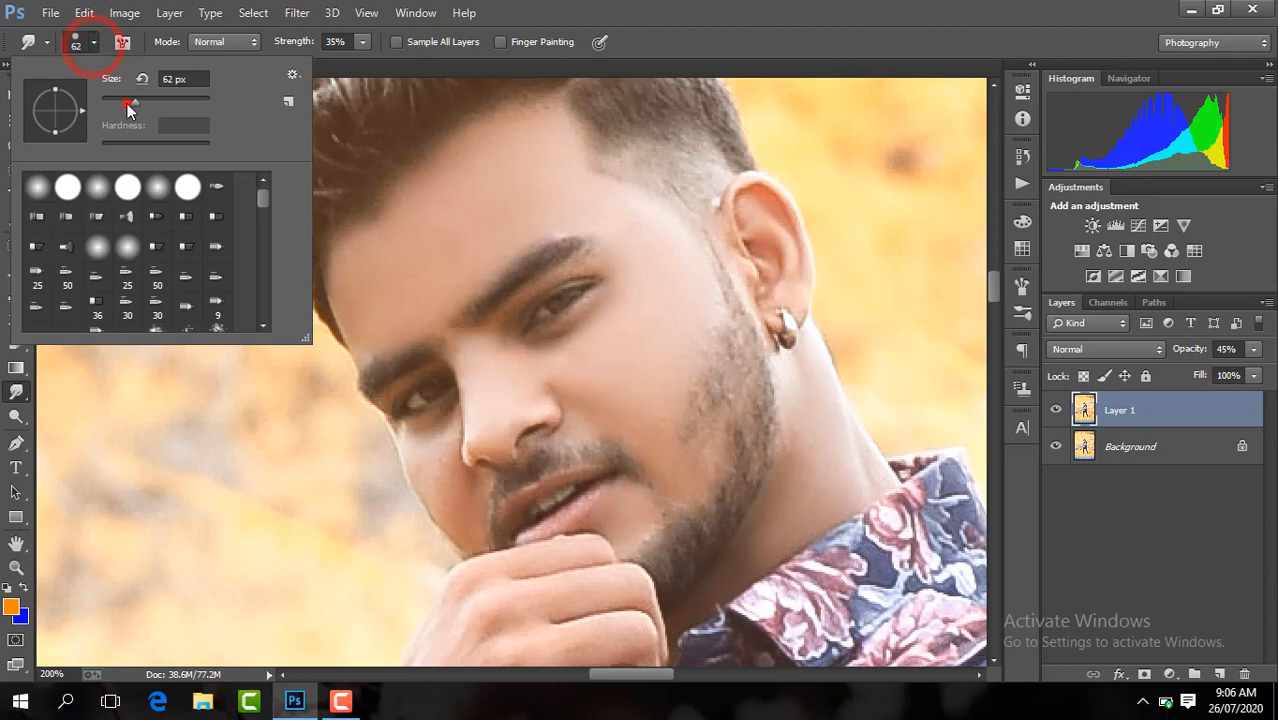
click(499, 403)
click(599, 373)
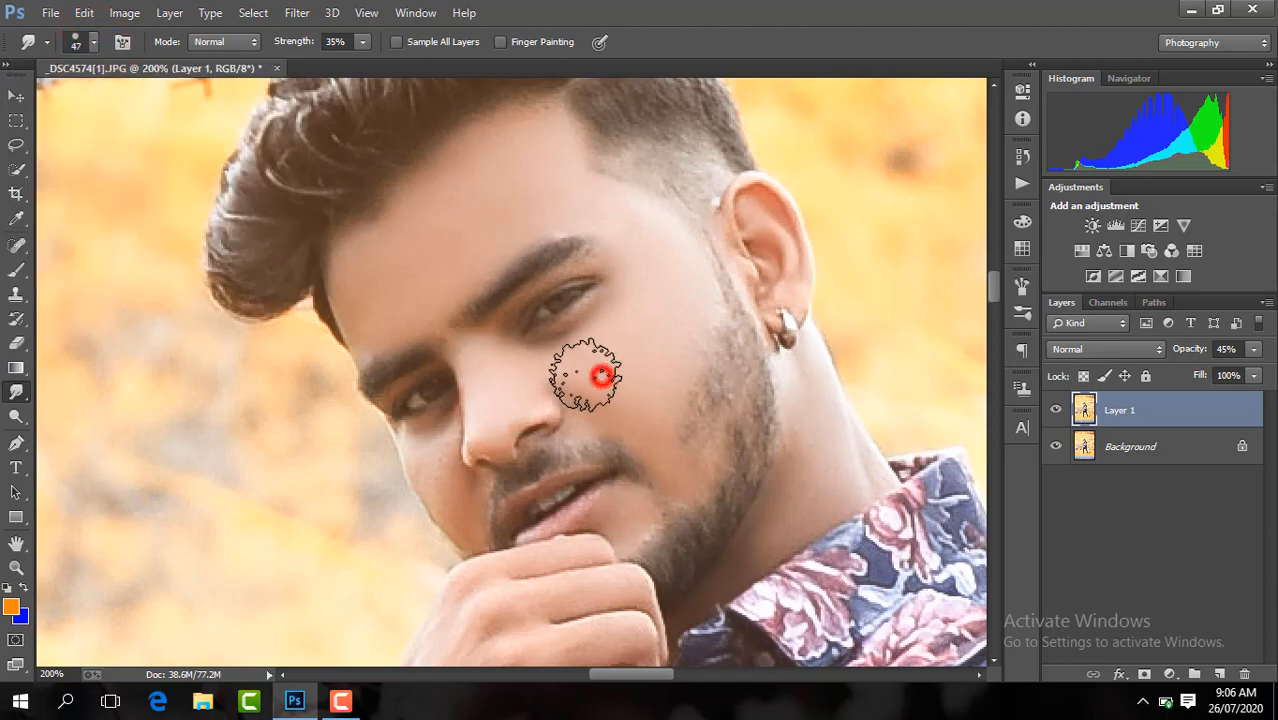
click(630, 393)
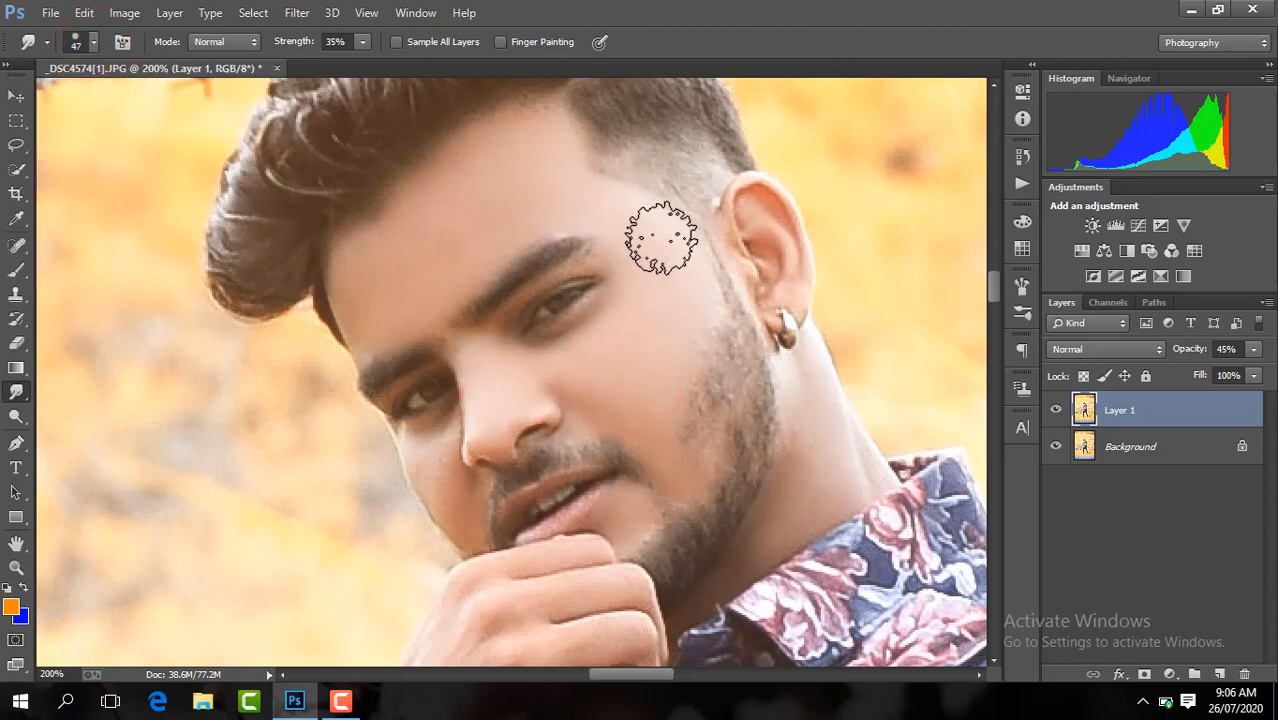
Reduce the smudge brush to 33 px and smooth the far cheek near the mouth.
click(92, 44)
click(118, 106)
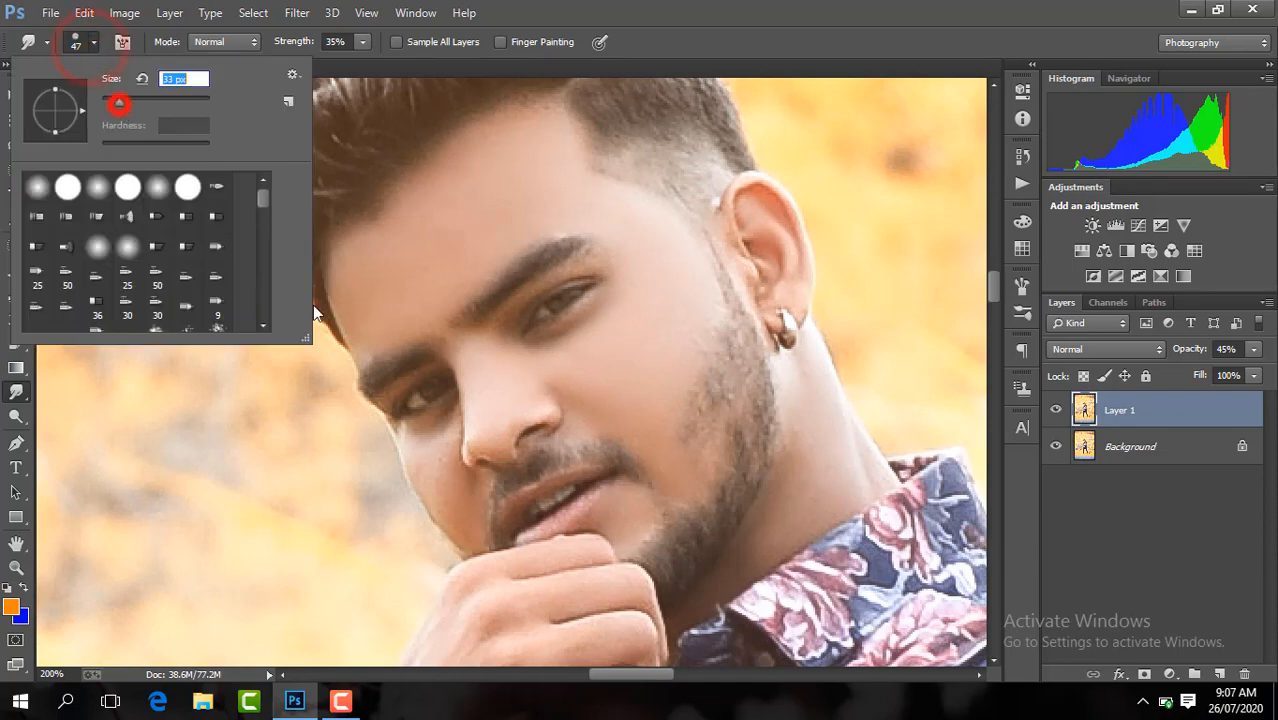
click(442, 479)
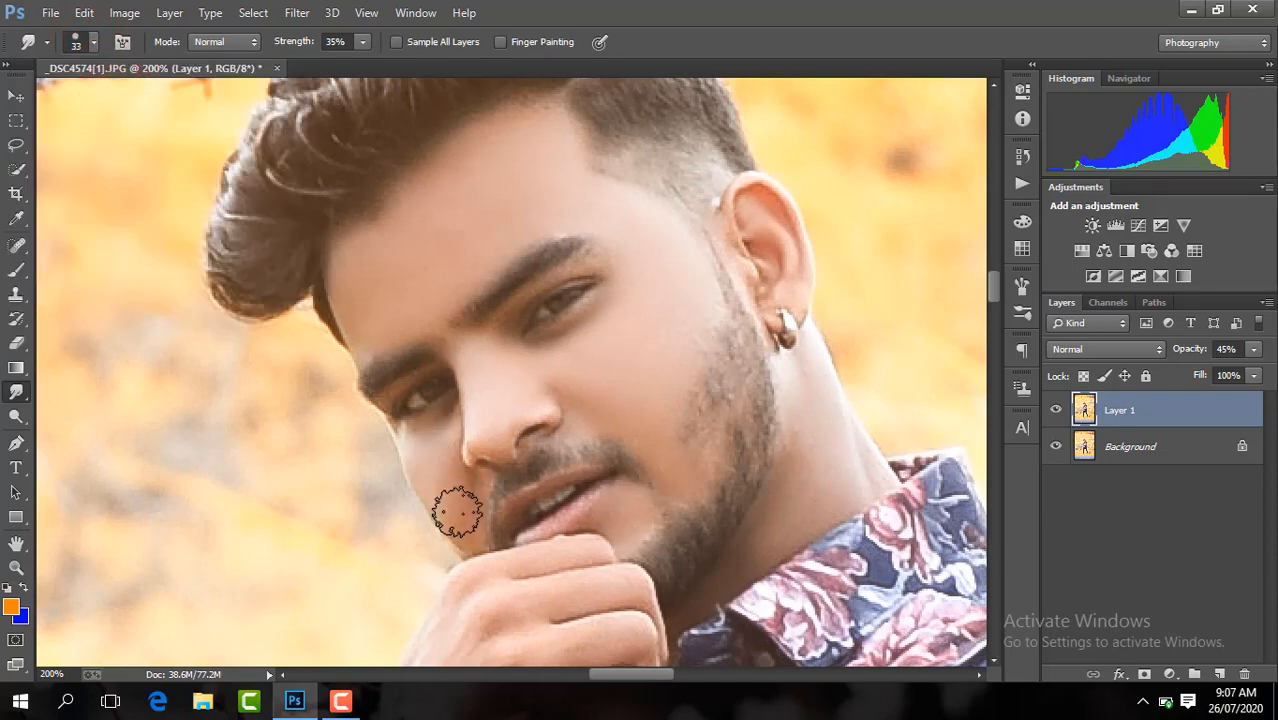
Merge the second smoothing layer with the Background and duplicate the merged image as a new layer.
scroll(625, 519, down, 3)
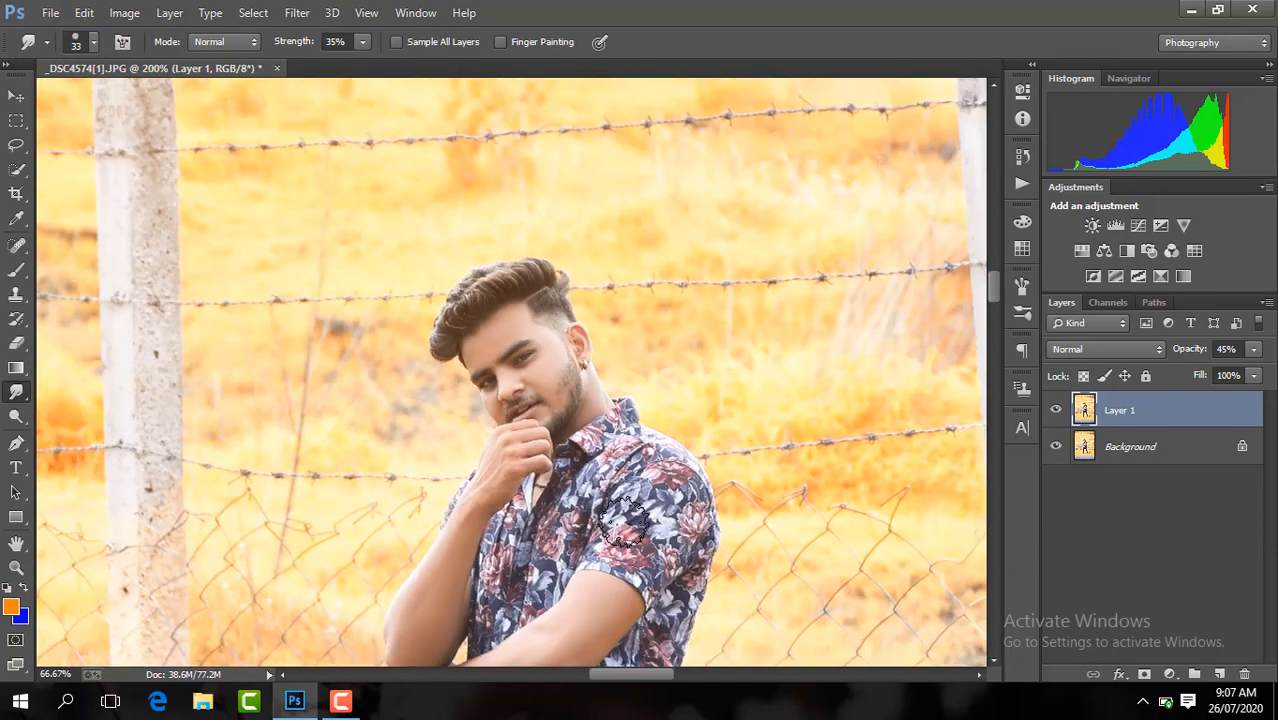
right_click(1229, 417)
click(912, 558)
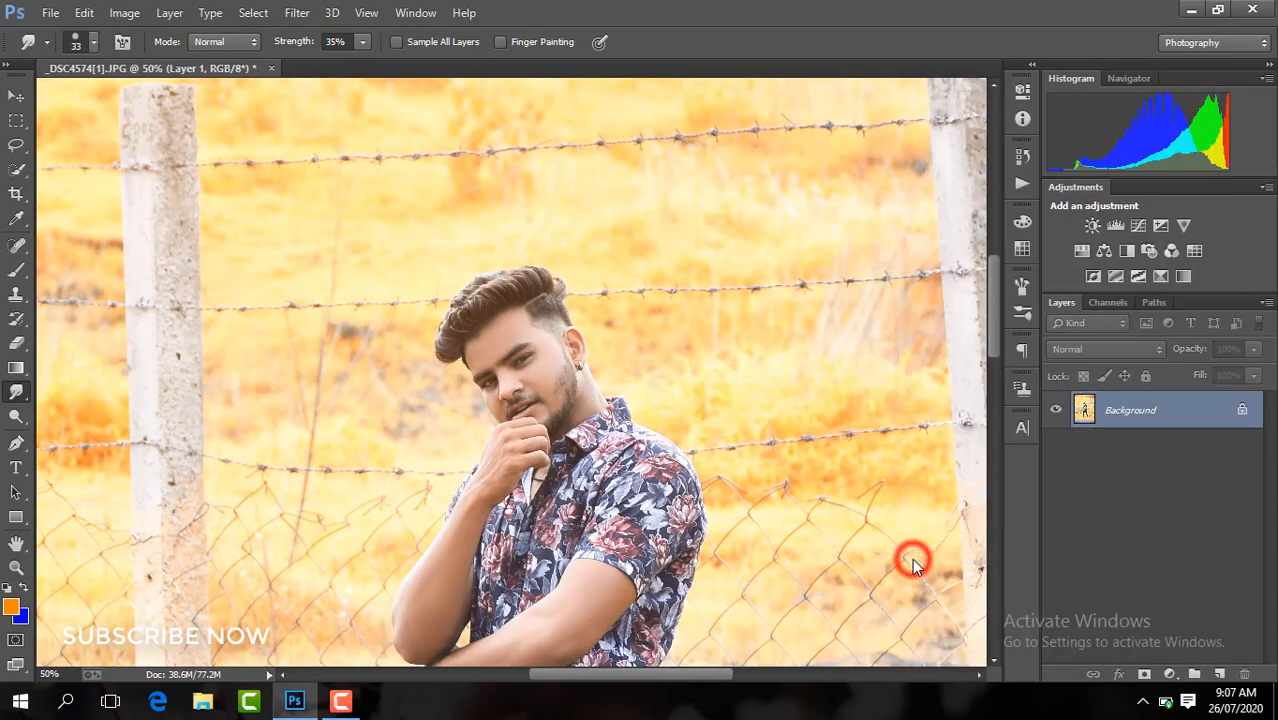
key(ctrl+j)
Invert the colours of the duplicated layer.
scroll(912, 558, down, 4)
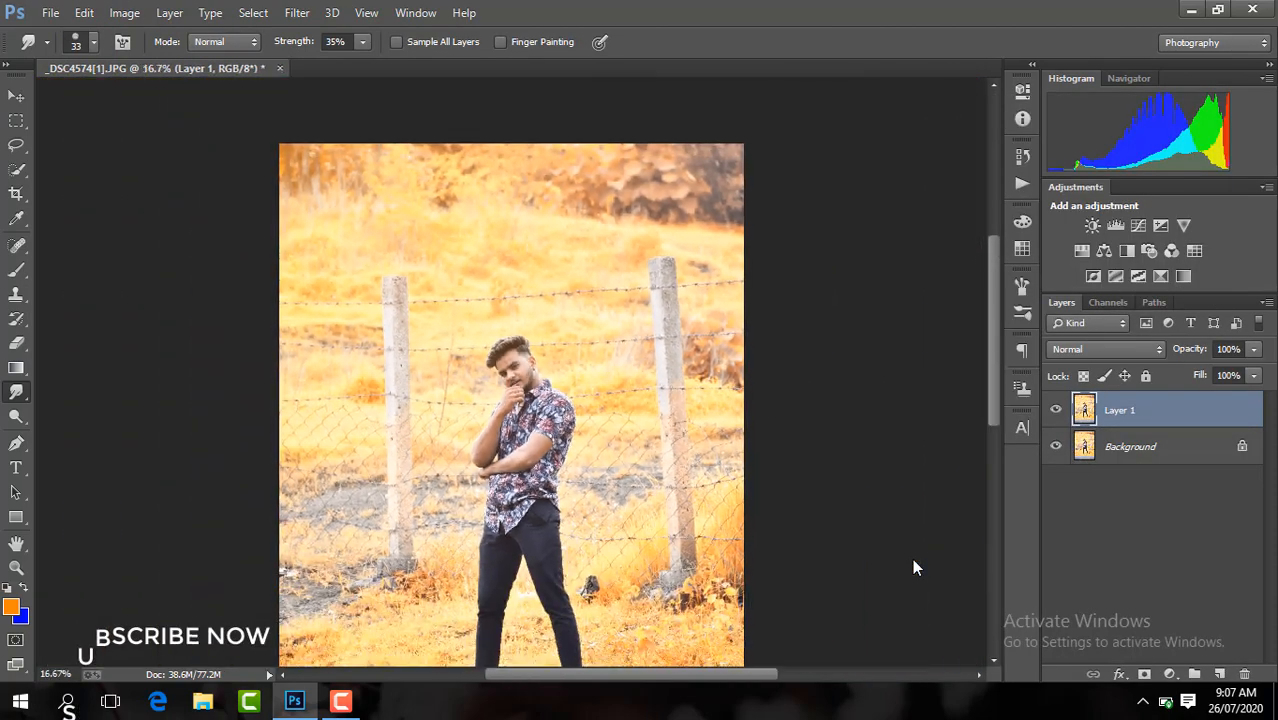
click(124, 12)
mouse_move(165, 63)
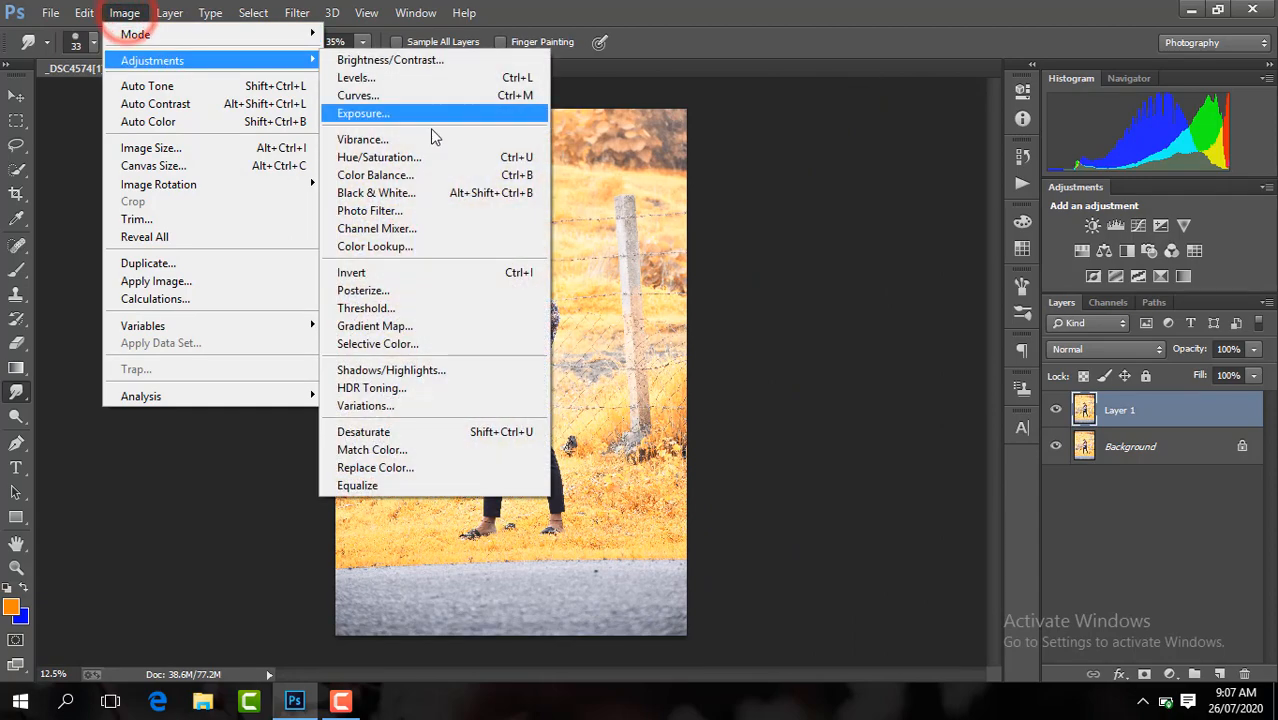
click(463, 272)
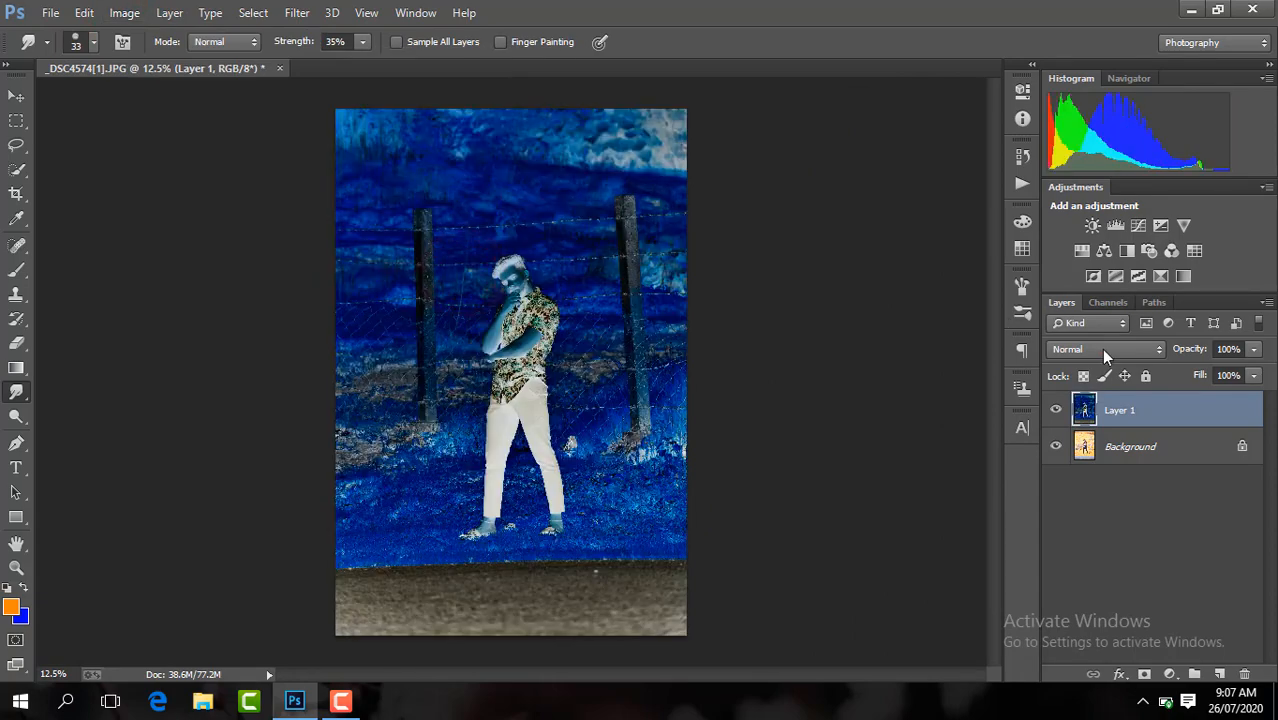
Set the inverted layer's blend mode to Vivid Light and apply a High Pass filter with a 5.0-pixel radius.
click(1101, 348)
click(1096, 281)
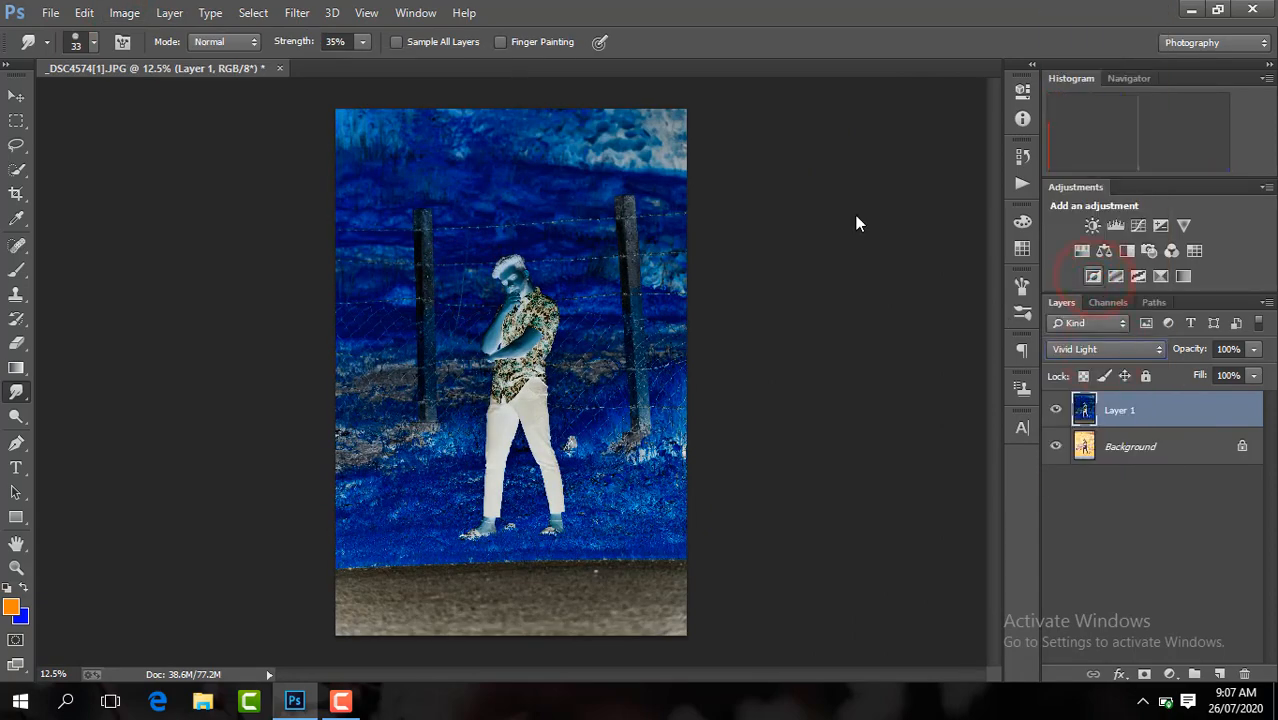
click(296, 12)
mouse_move(520, 434)
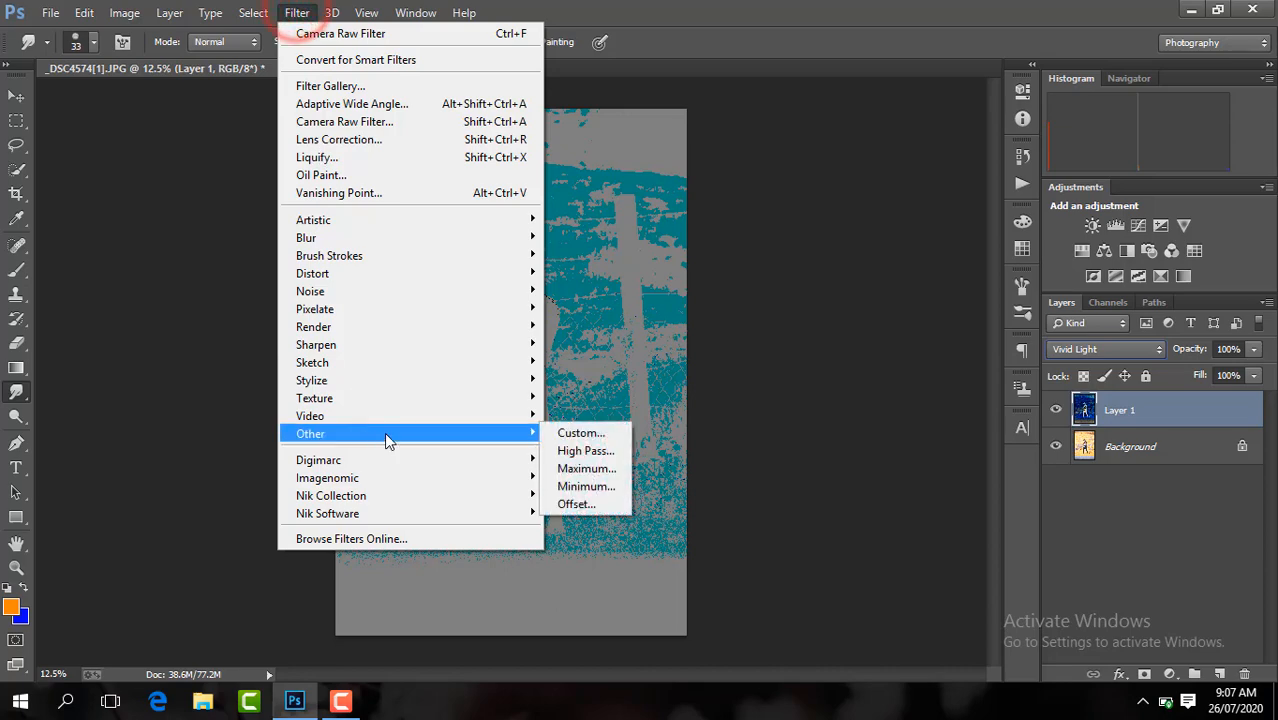
click(618, 452)
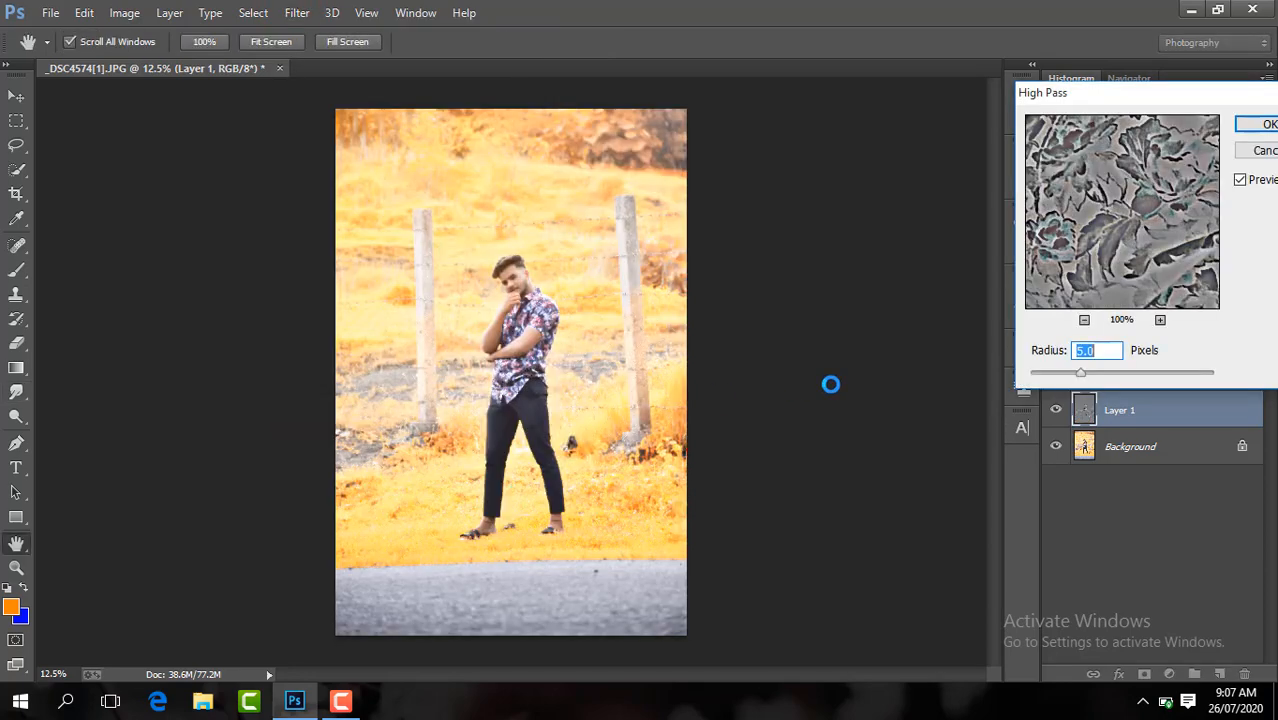
key(ctrl+plus)
key(ctrl+plus)
key(ctrl+plus)
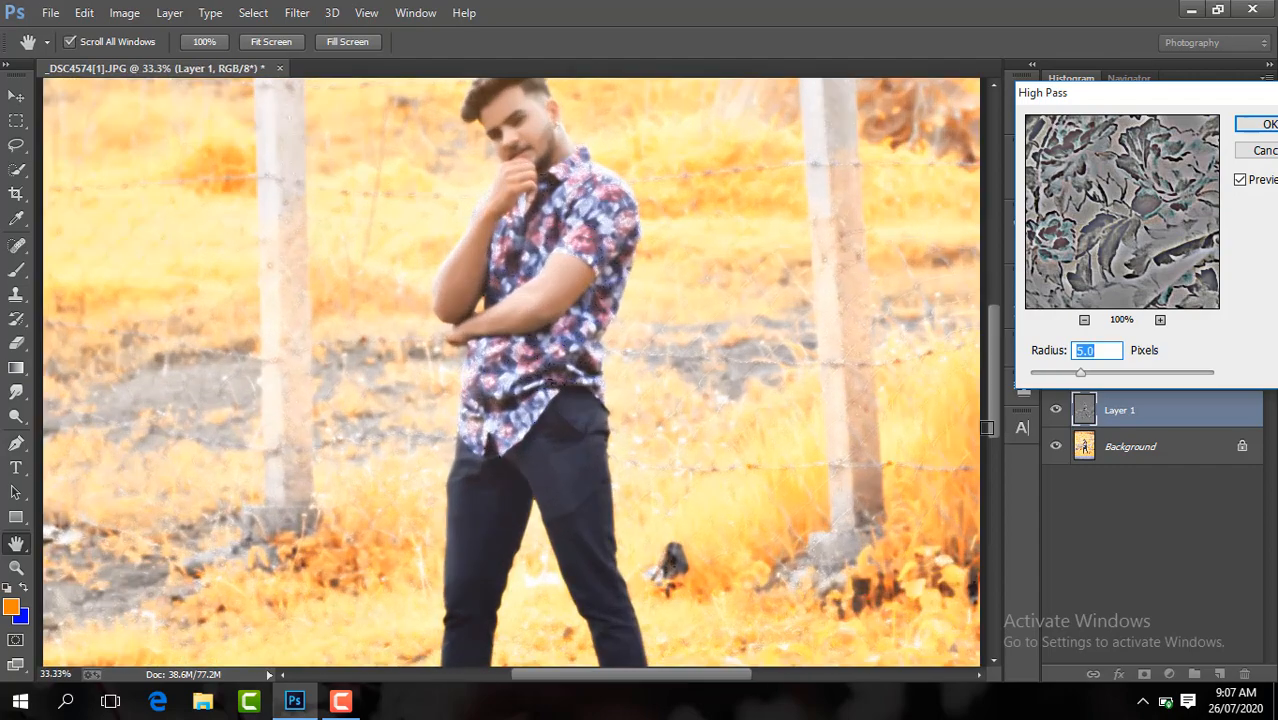
drag(988, 427, 992, 387)
key(Return)
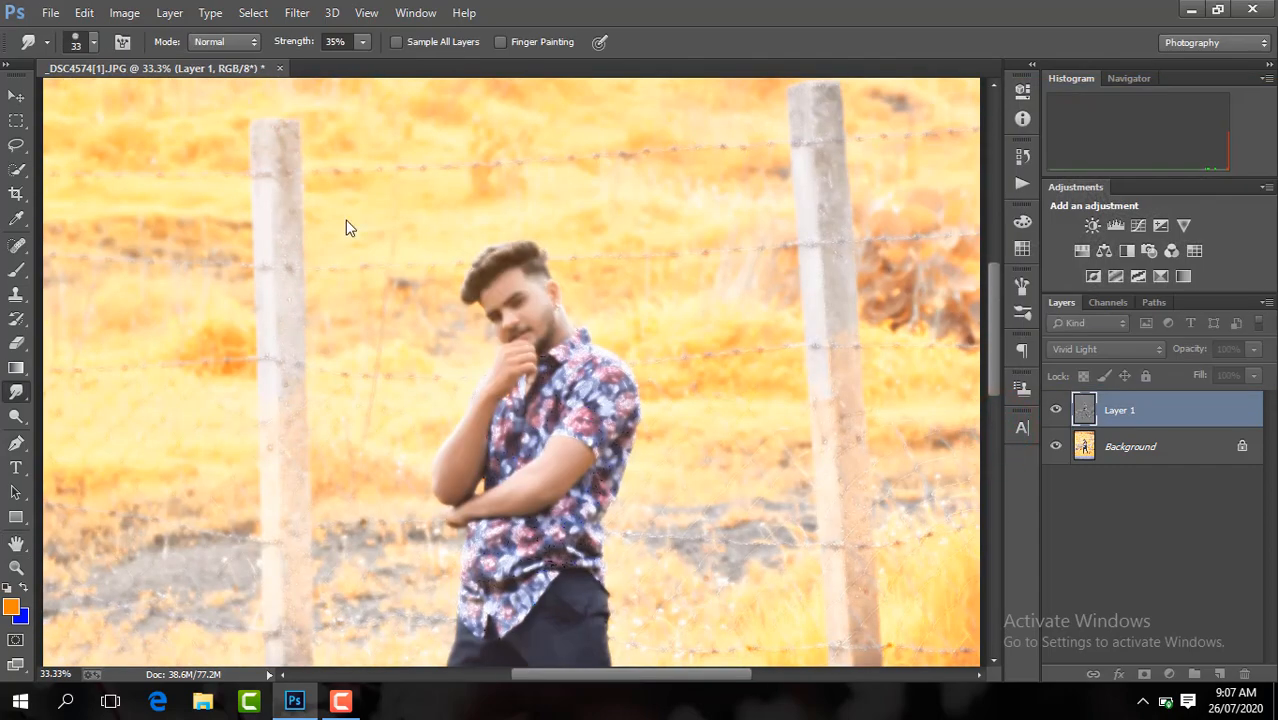
Apply a Gaussian Blur with a 1.9-pixel radius to the high-pass layer.
click(305, 14)
mouse_move(452, 240)
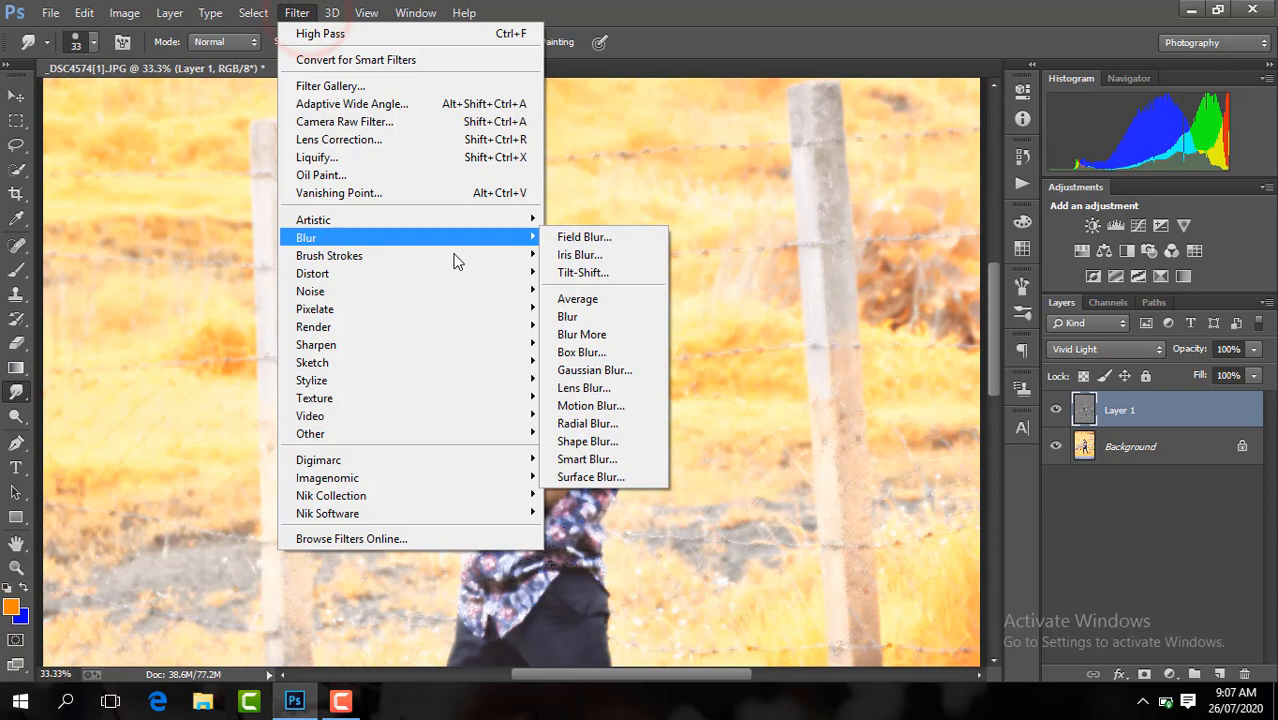
click(592, 370)
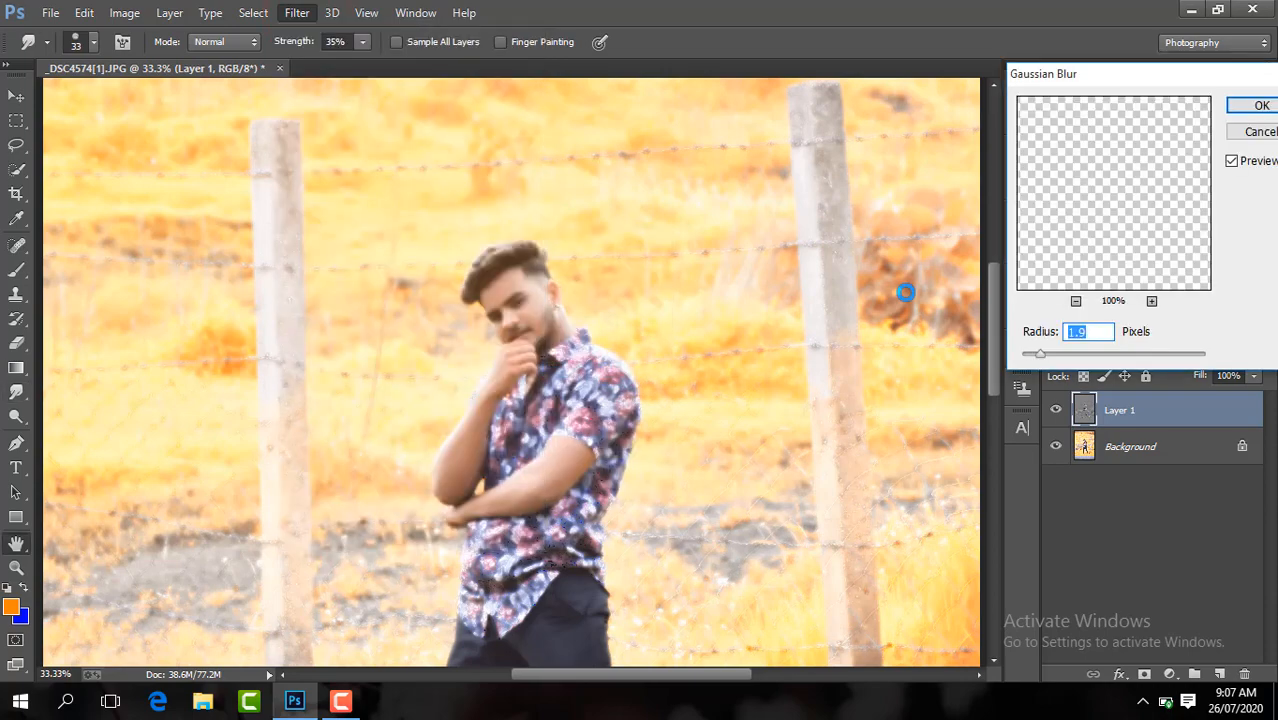
key(Return)
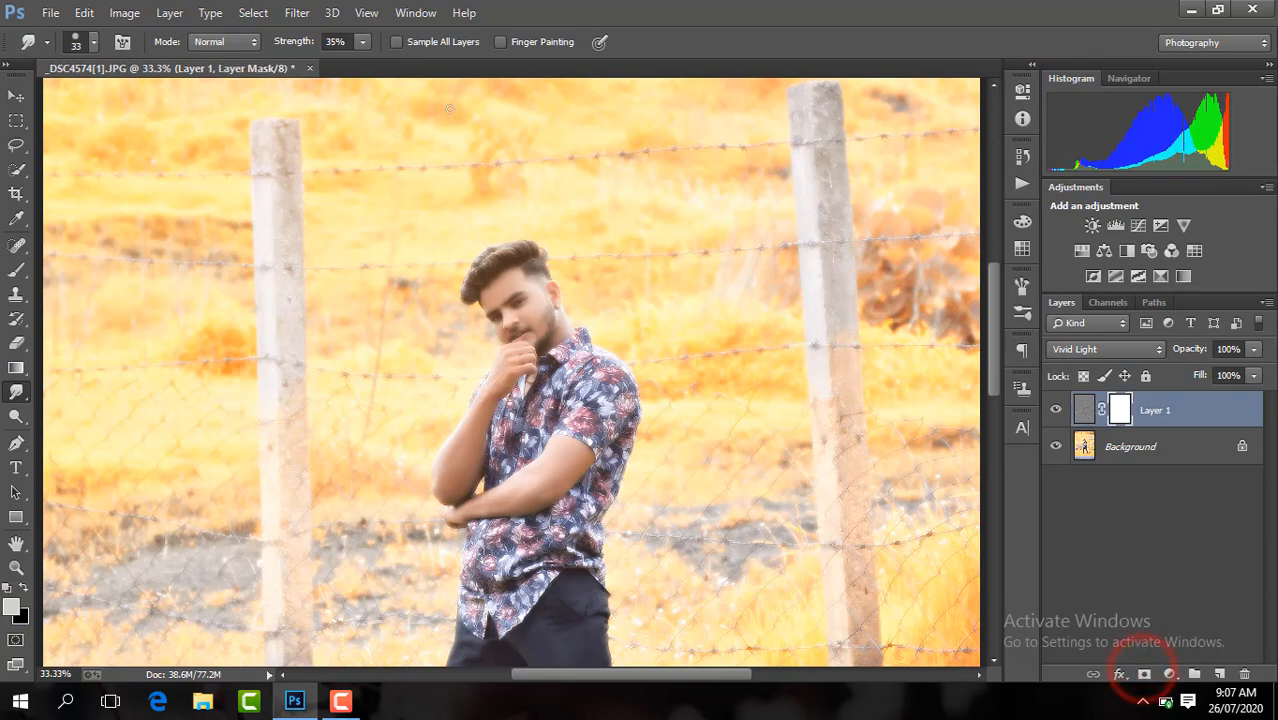
Add a layer mask to Layer 1 and invert the mask to black.
click(124, 12)
mouse_move(152, 60)
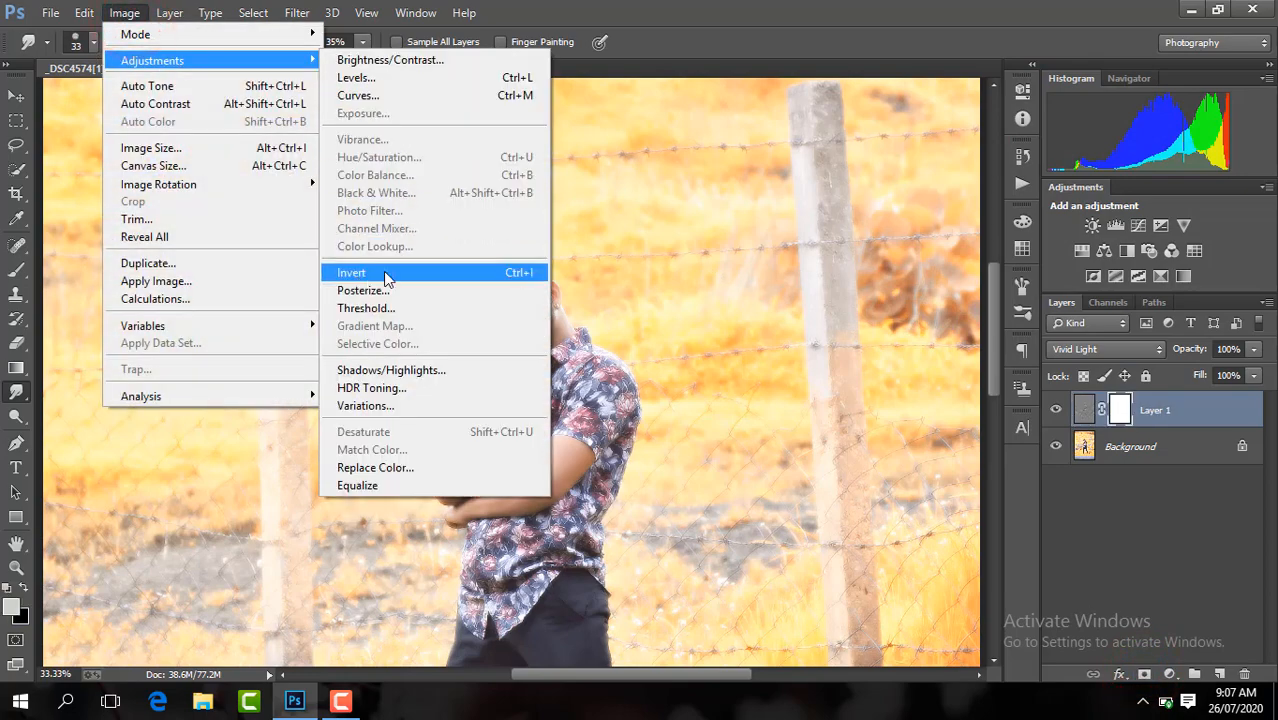
click(416, 272)
Set the Brush tool to 101 px and paint on the mask over the man's face and raised arm to reveal the smoothing.
key(ctrl+plus)
key(ctrl+plus)
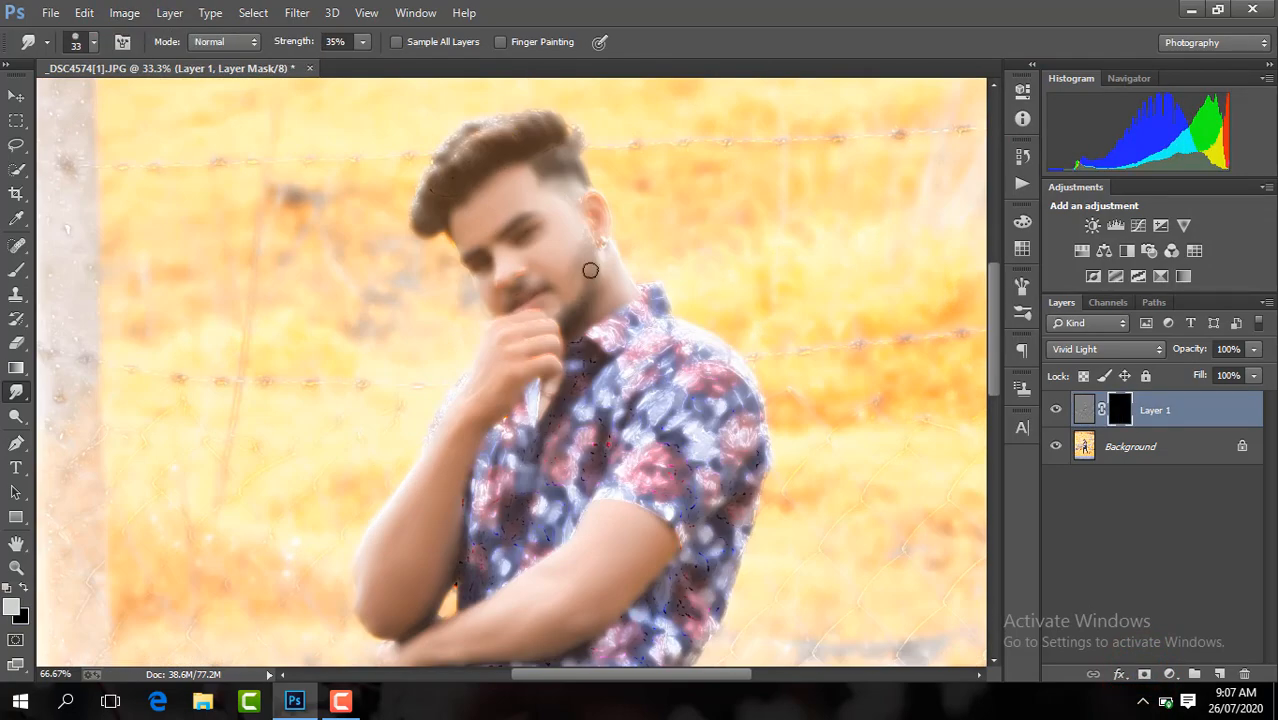
click(18, 274)
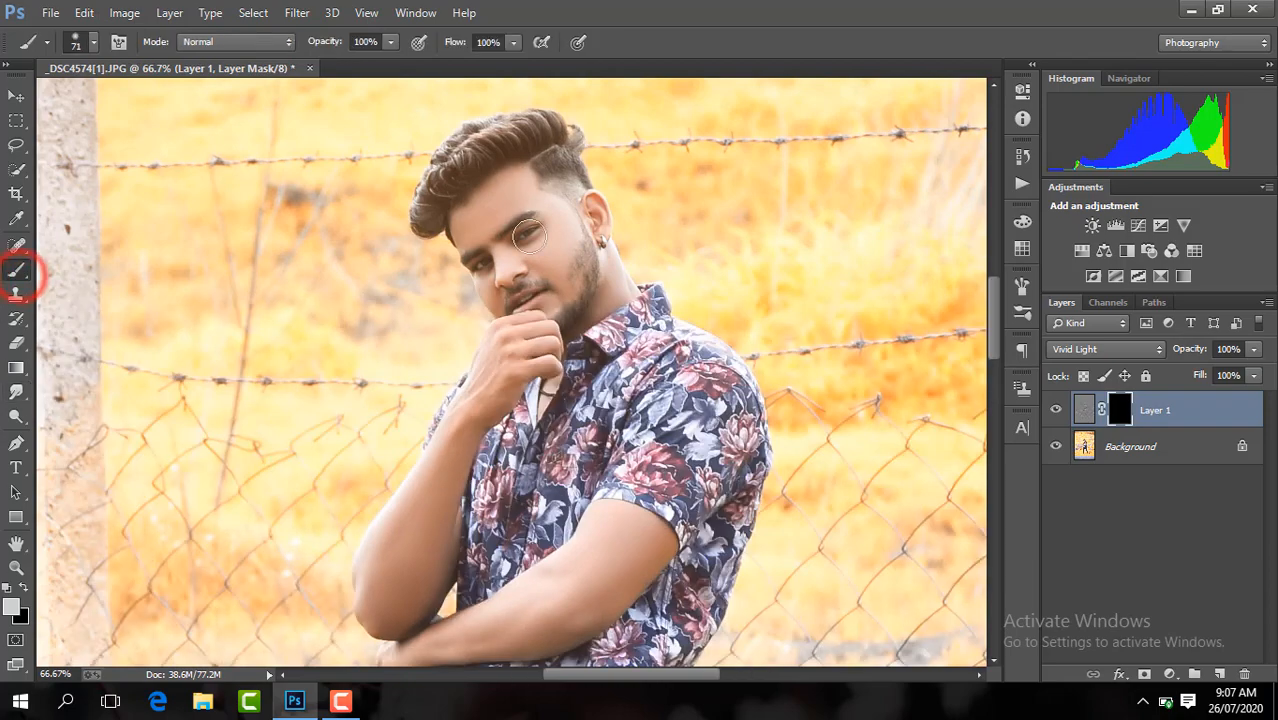
click(92, 44)
click(535, 253)
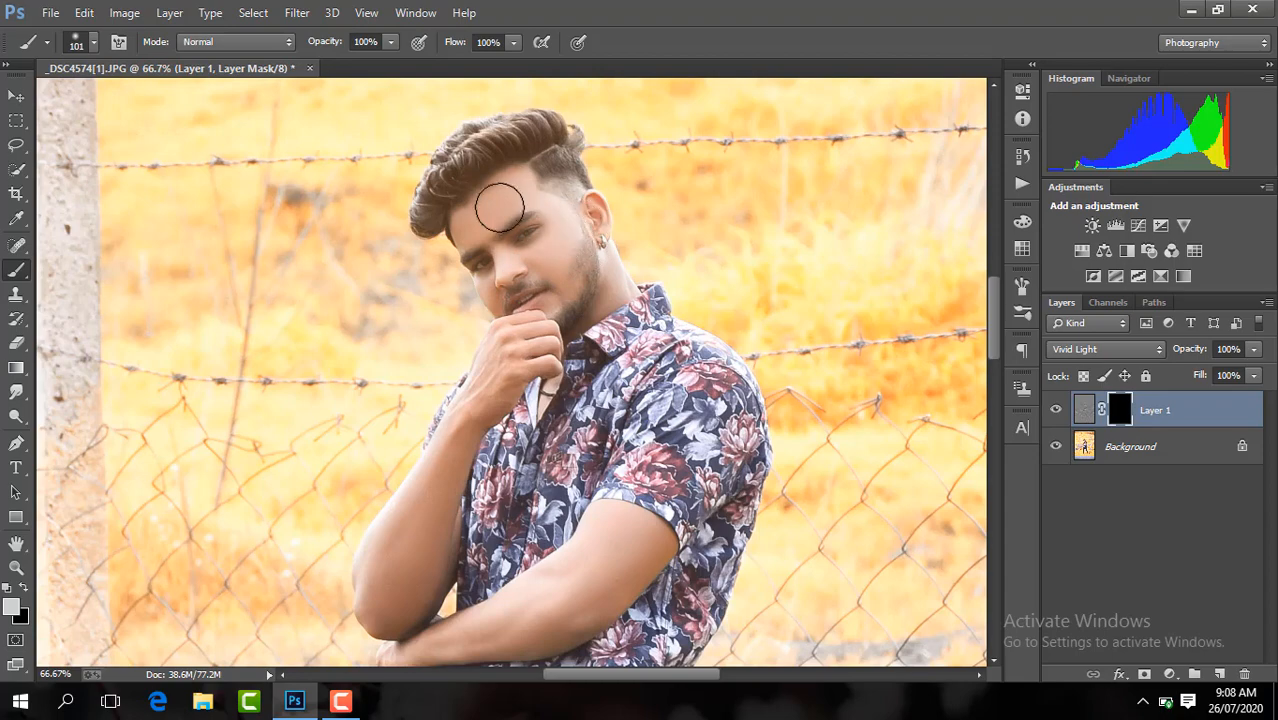
click(428, 502)
Paint on the mask over the folded forearm and both feet to reveal the skin smoothing there.
click(997, 347)
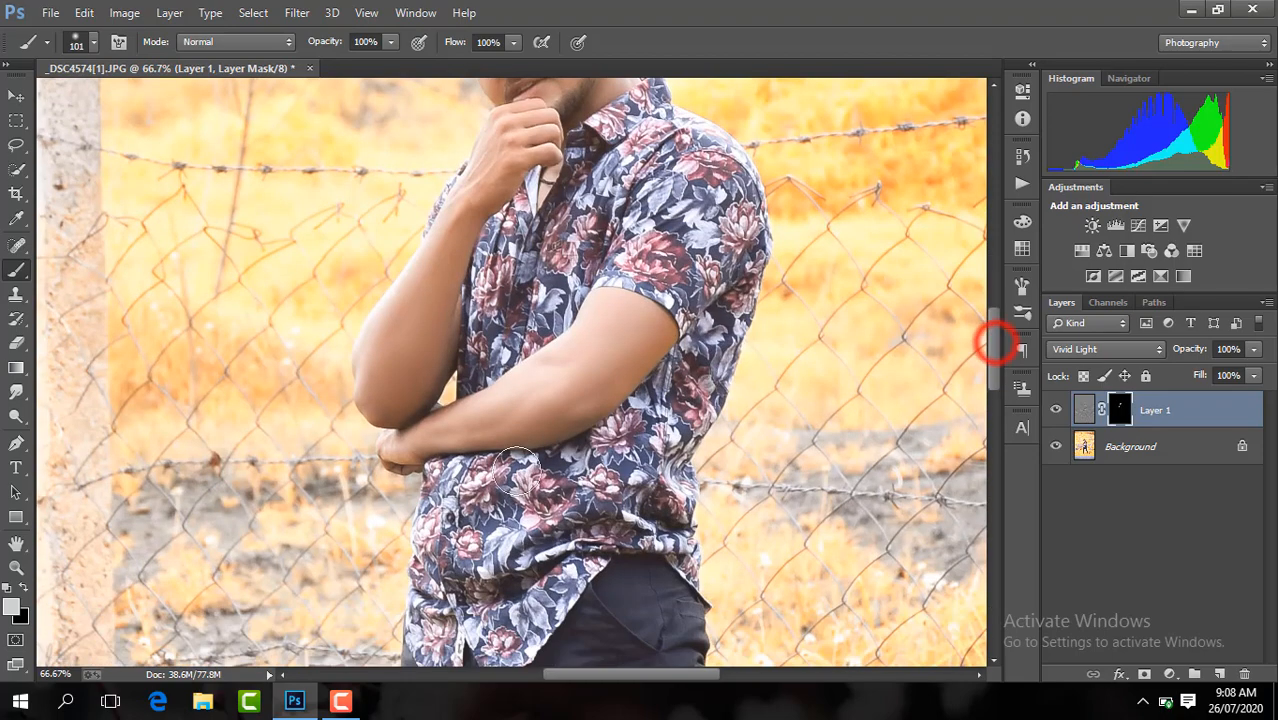
click(521, 412)
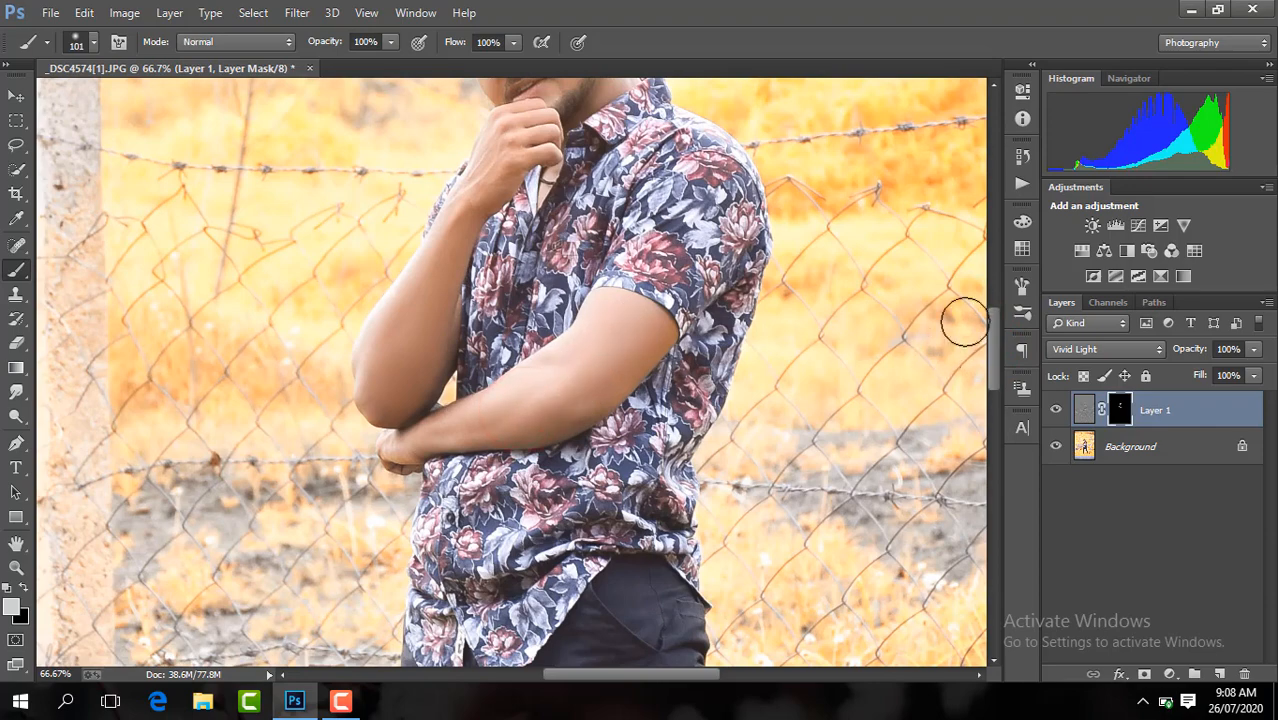
mouse_move(996, 392)
mouse_down()
mouse_move(977, 466)
mouse_move(980, 545)
mouse_up()
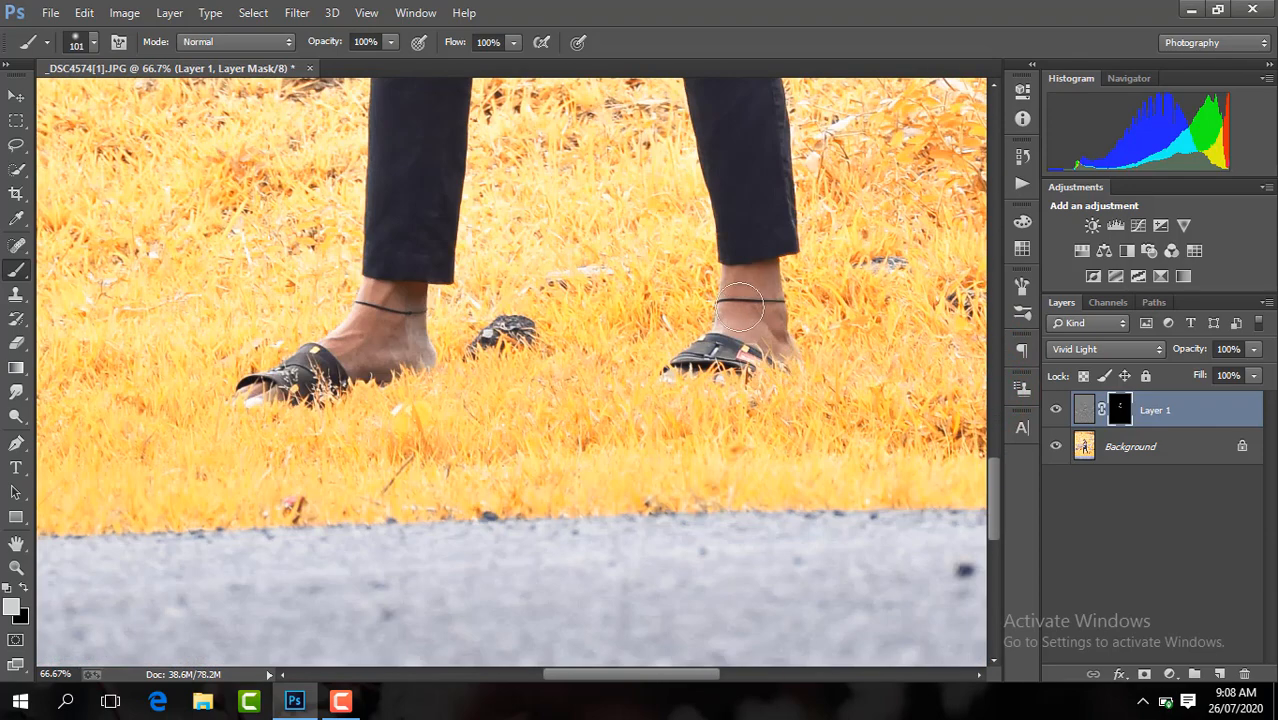
click(385, 335)
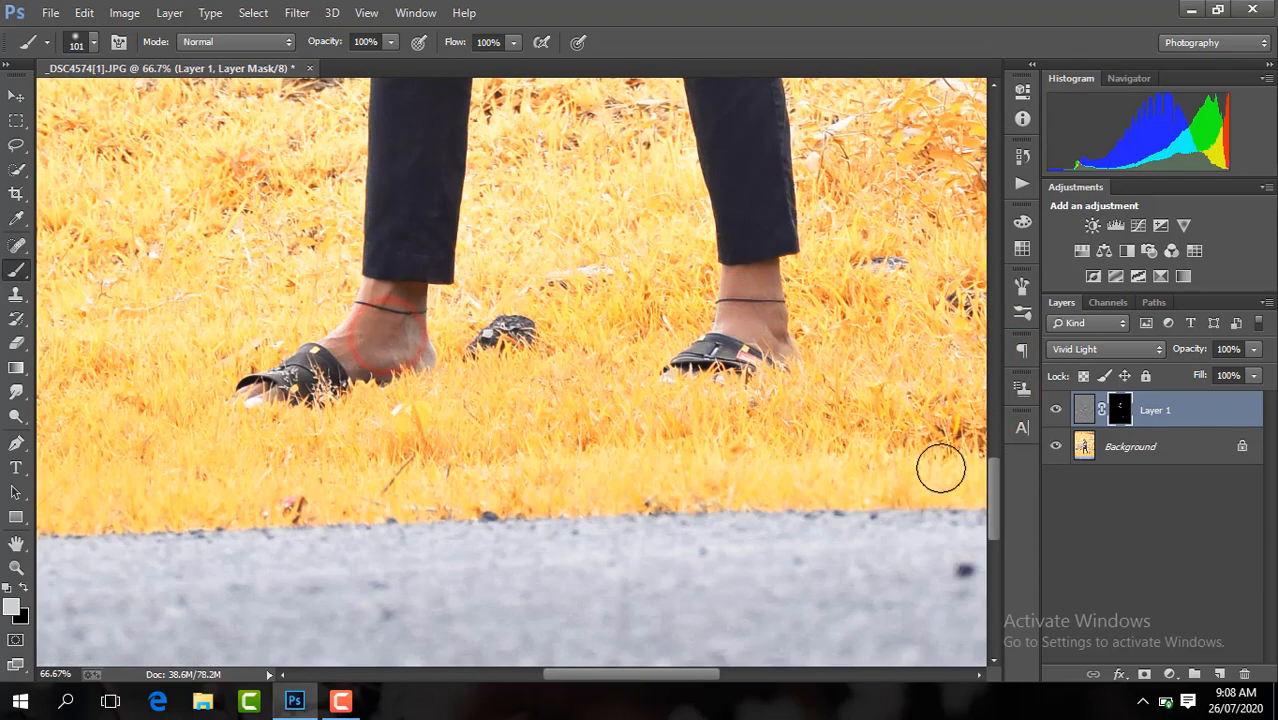
Set the Eraser to 40 px and erase the mask over the eyes, eyebrows and mouth to restore their detail.
drag(997, 517, 985, 331)
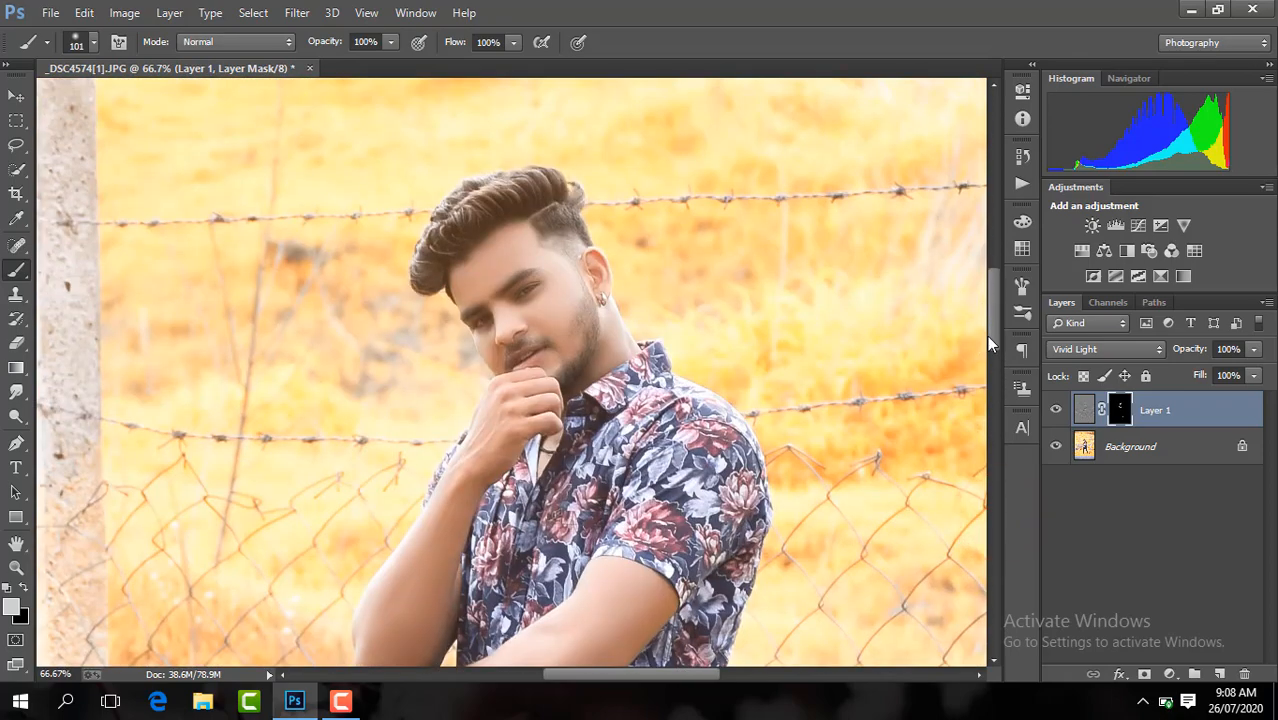
key(ctrl+plus)
click(16, 344)
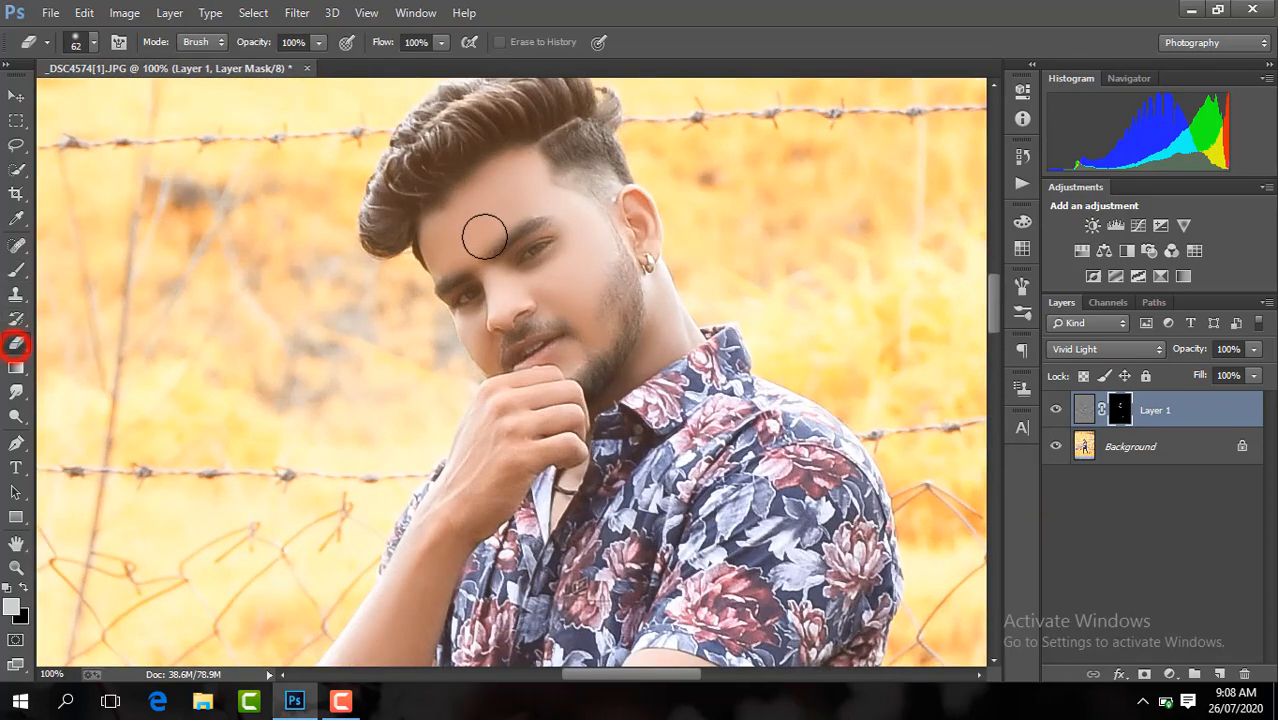
click(92, 41)
click(527, 256)
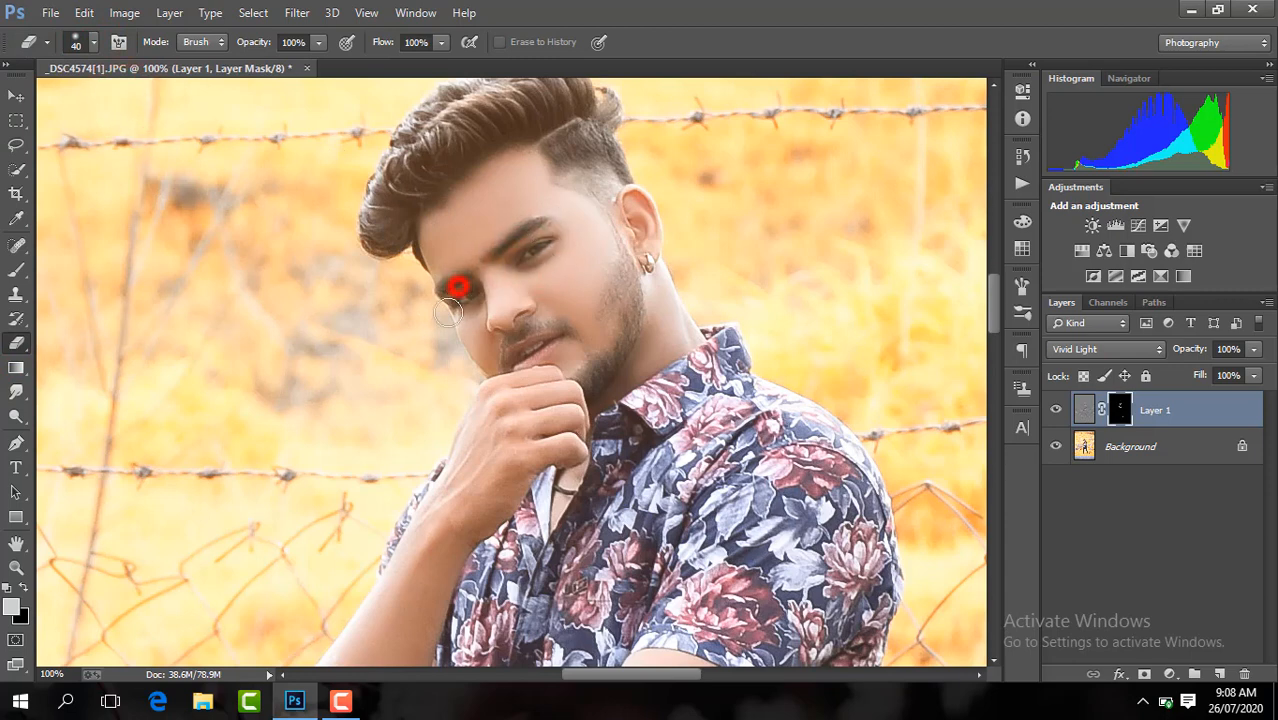
click(524, 343)
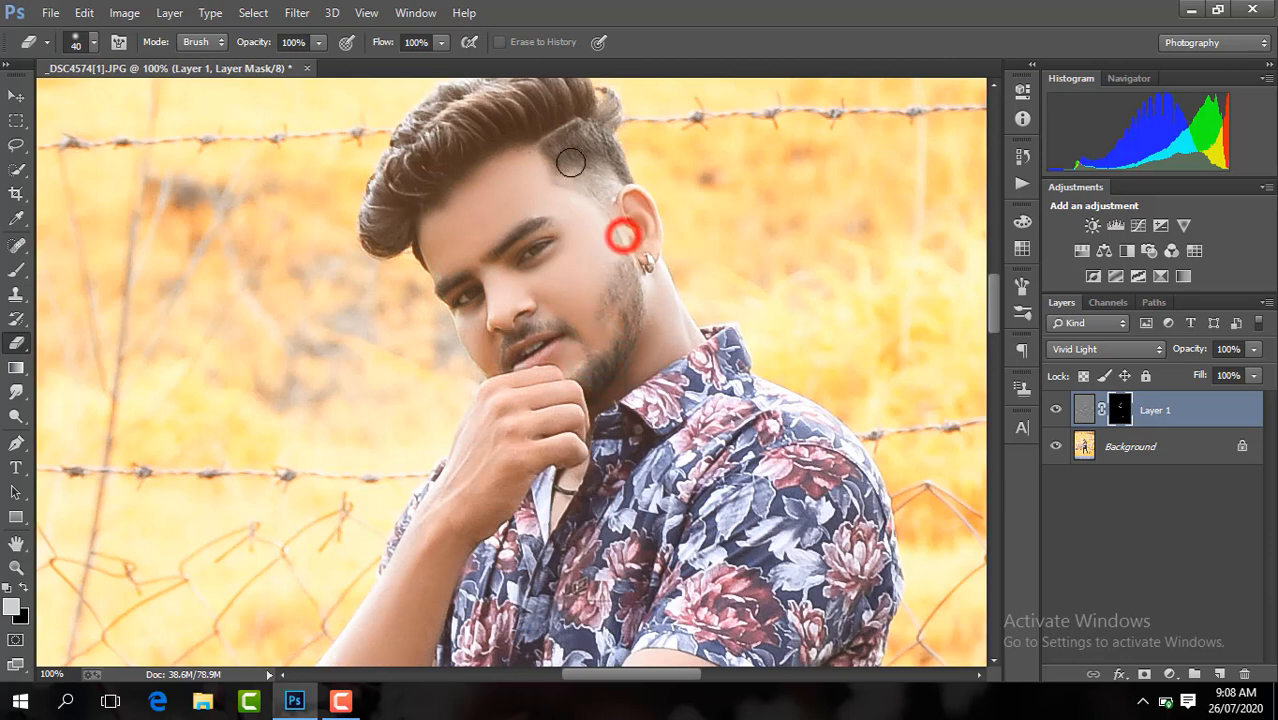
Erase the mask over the side hairline near the ear and around the fingers and bearded chin.
click(593, 205)
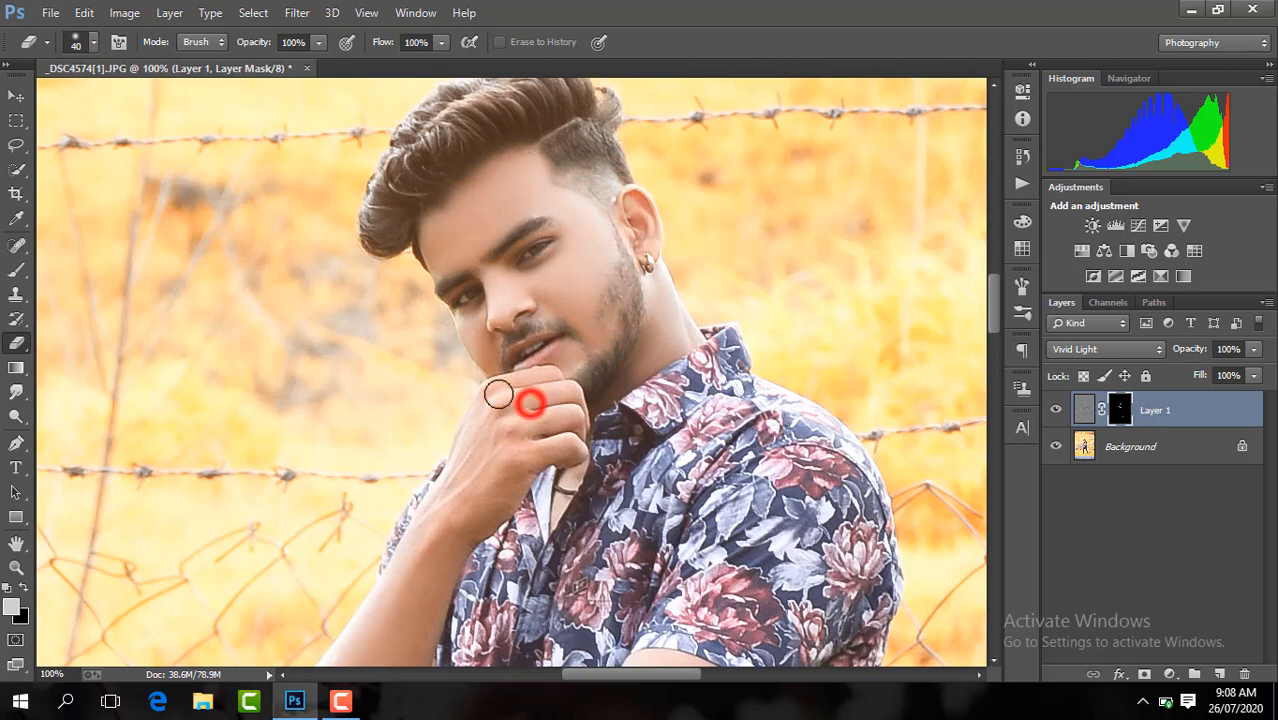
click(591, 384)
click(583, 180)
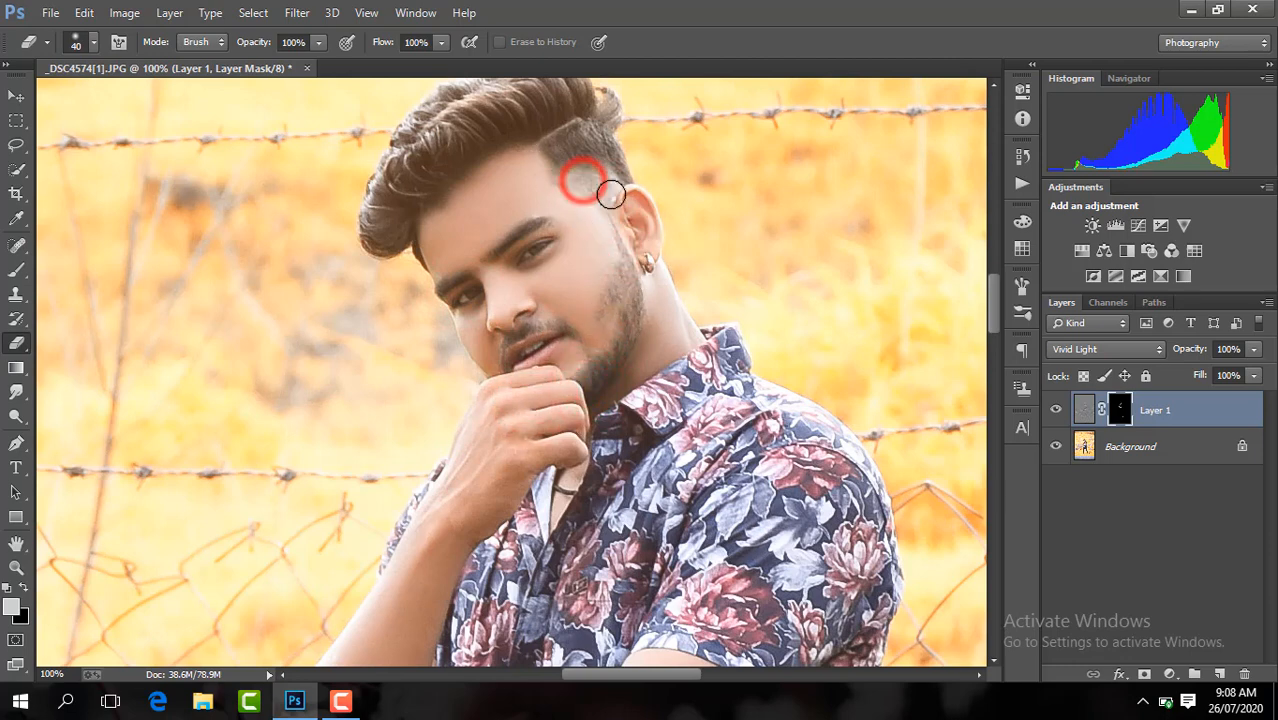
Merge the masked smoothing layer into the Background.
key(ctrl+minus)
key(ctrl+minus)
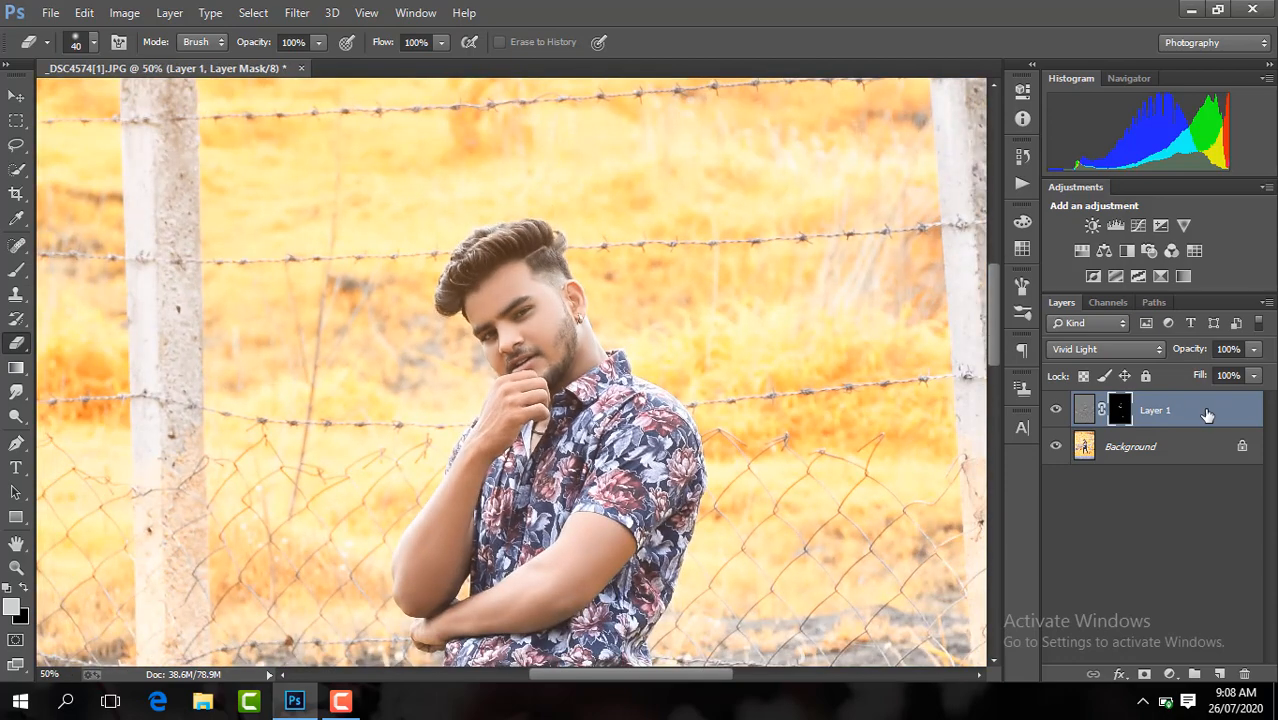
right_click(1207, 415)
click(925, 567)
key(ctrl+minus)
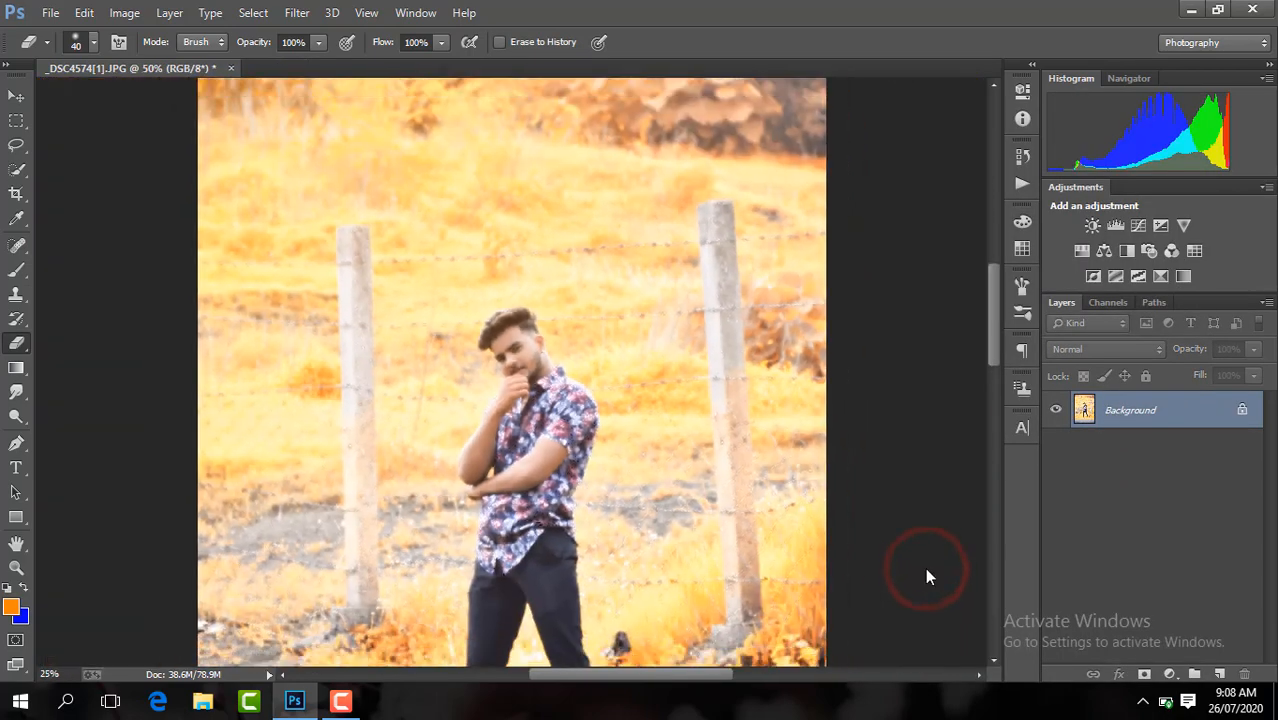
key(ctrl+minus)
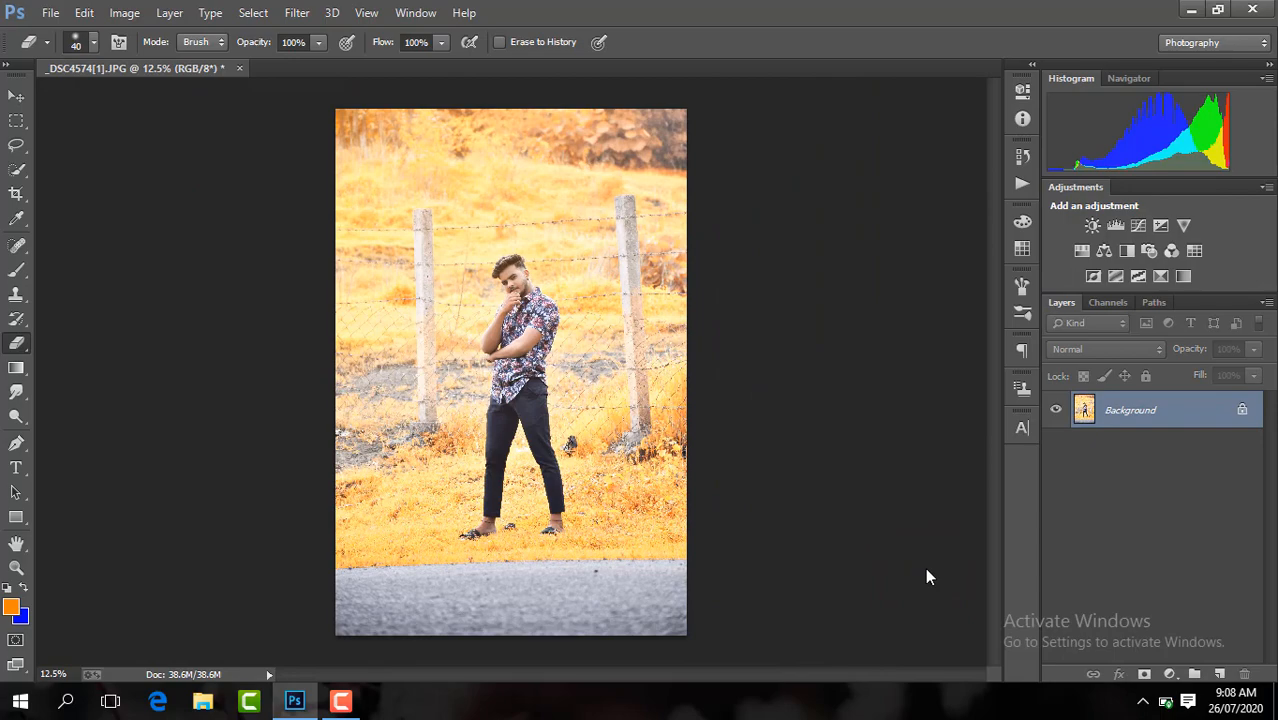